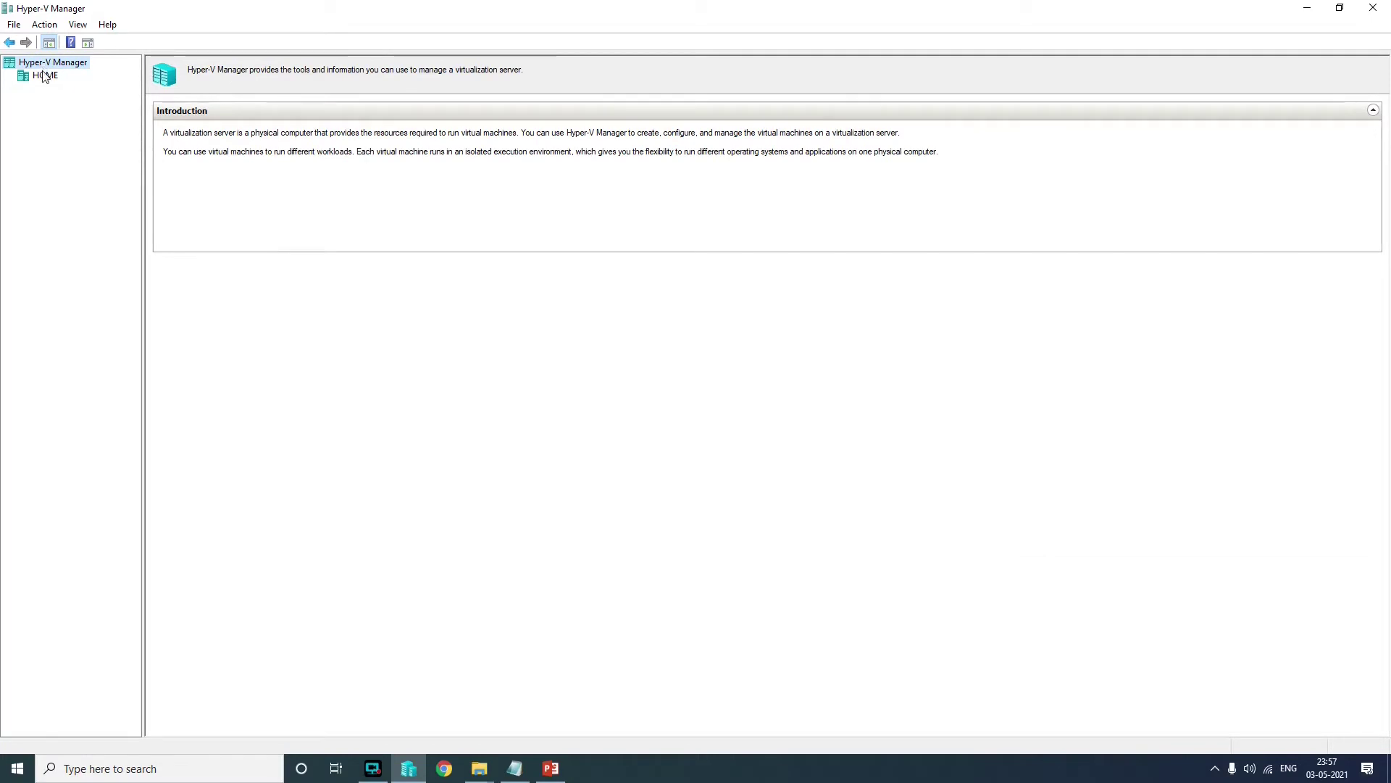
- Start the New Virtual Machine wizard on the HOME host and name the VM SS01
left_click(46, 77)
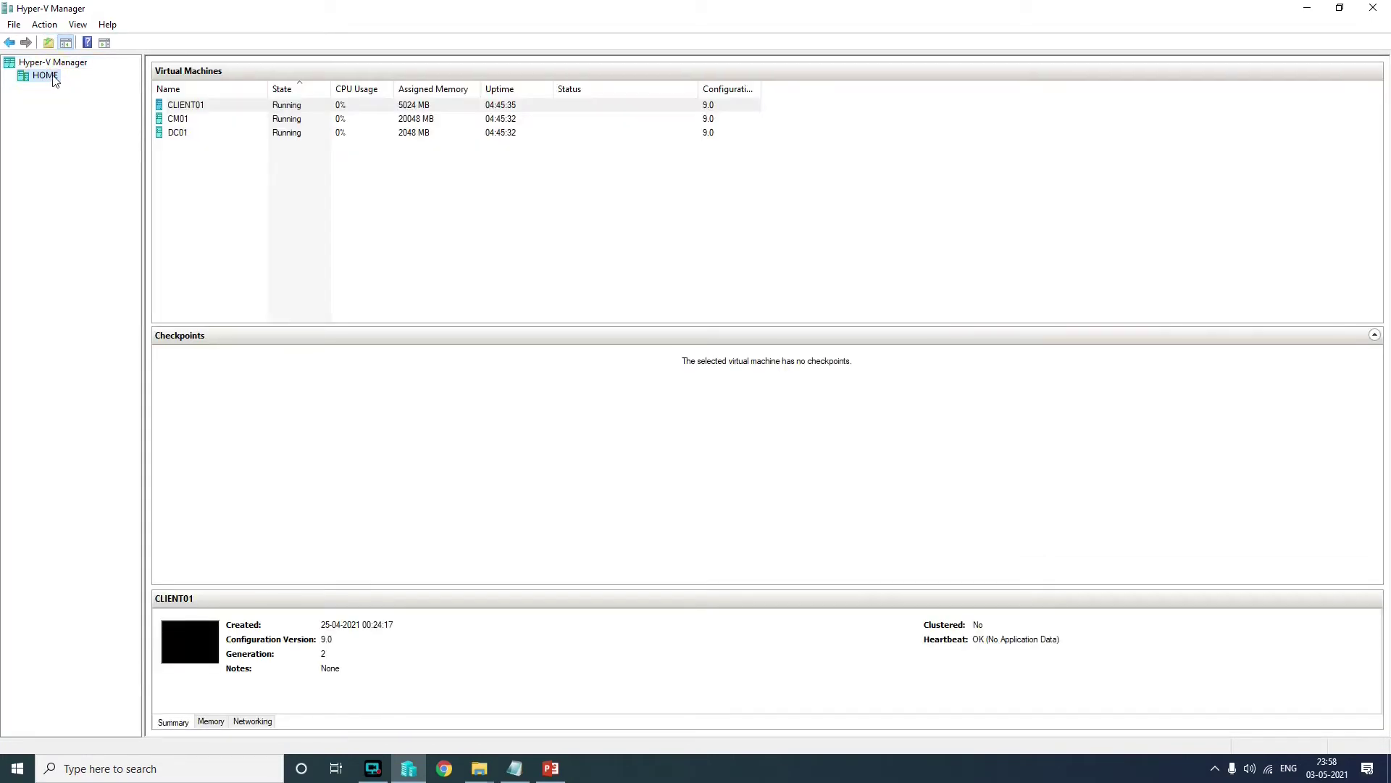
right_click(54, 78)
mouse_move(90, 103)
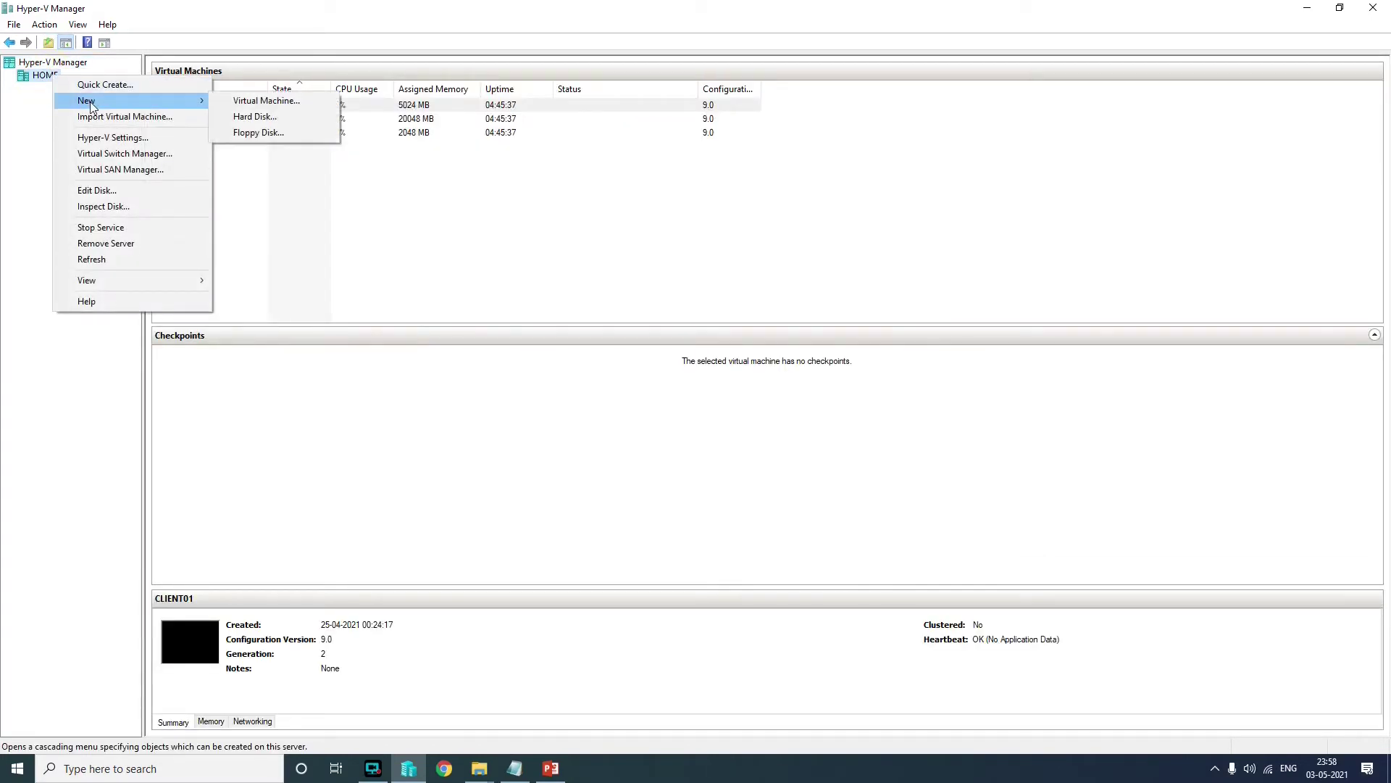
left_click(266, 100)
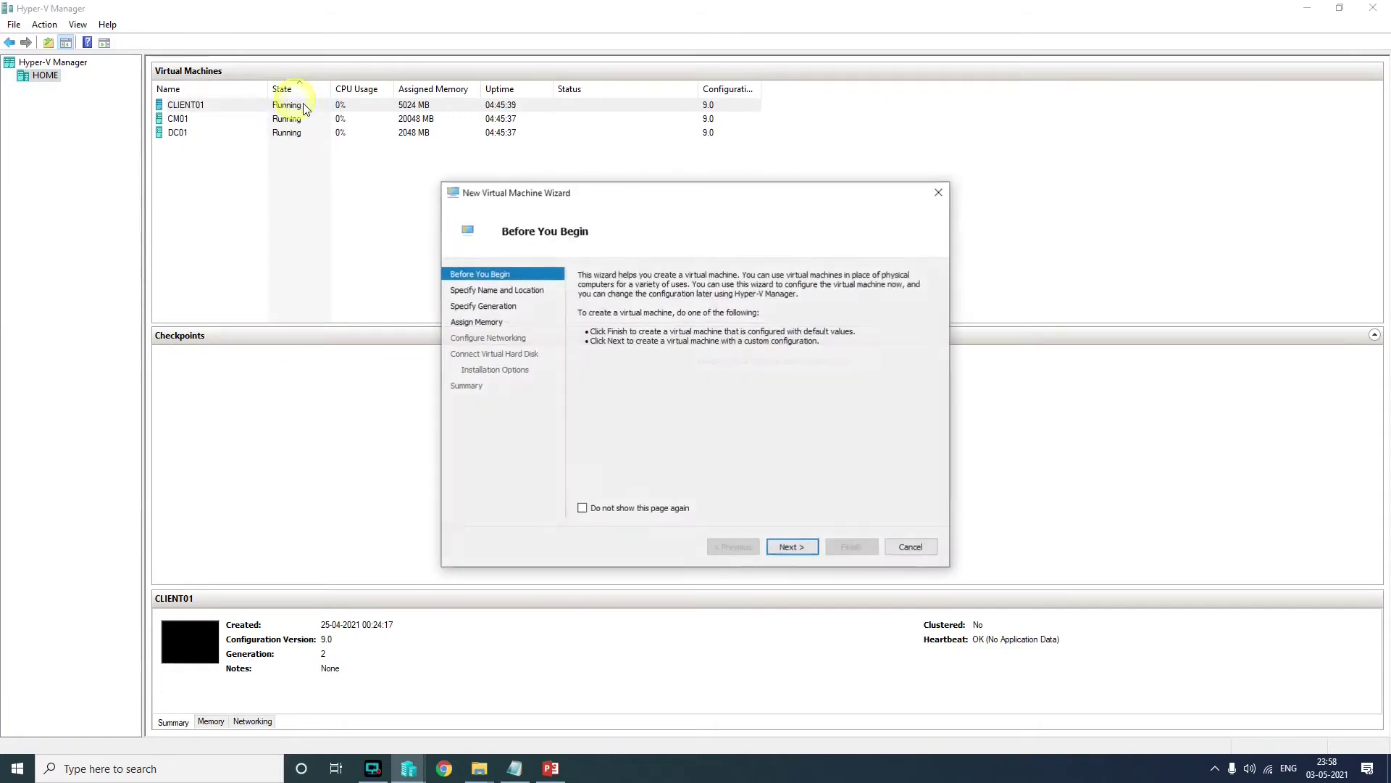
left_click(784, 545)
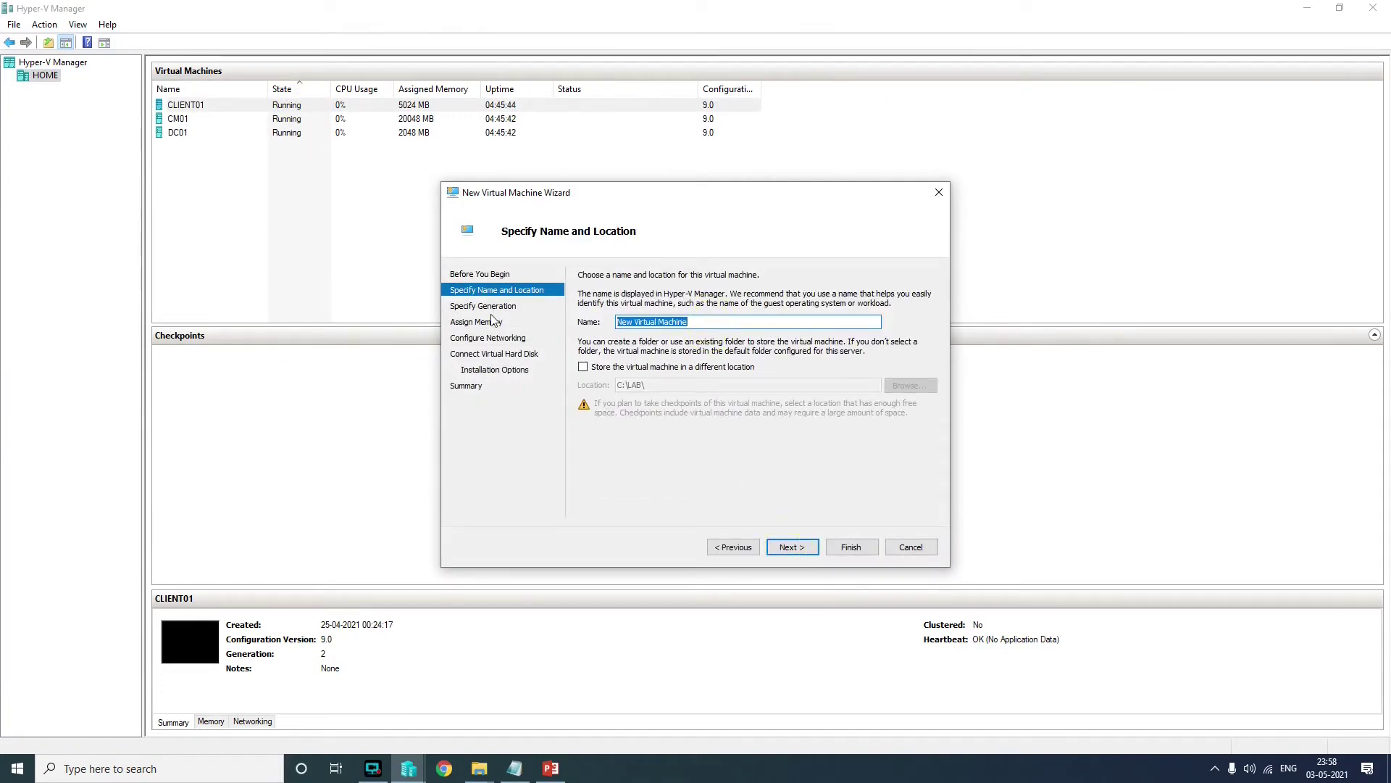
type("SS01")
- Store SS01 in a newly created C:\LAB\SS01 folder and continue to the generation choice
left_click(584, 368)
left_click(907, 385)
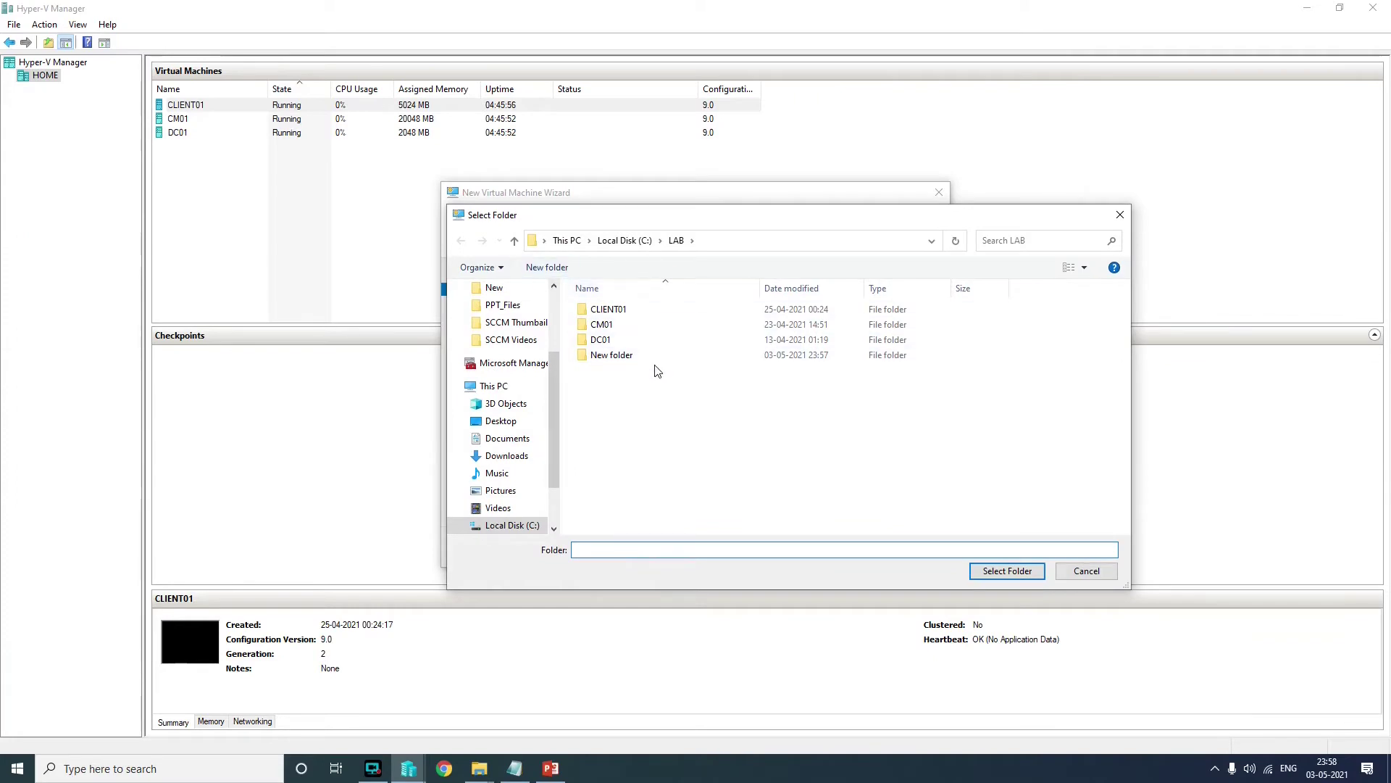
left_click(630, 356)
left_click(622, 355)
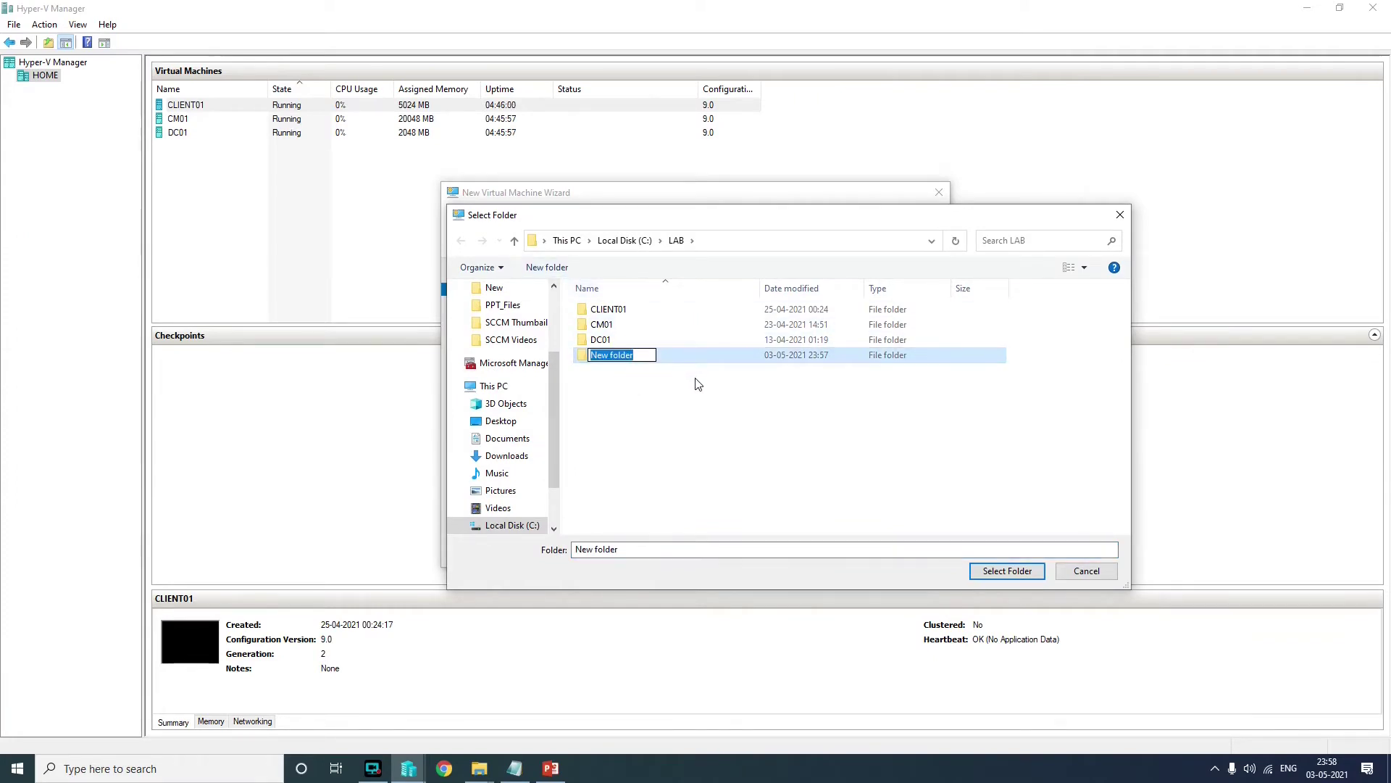
type("SS01")
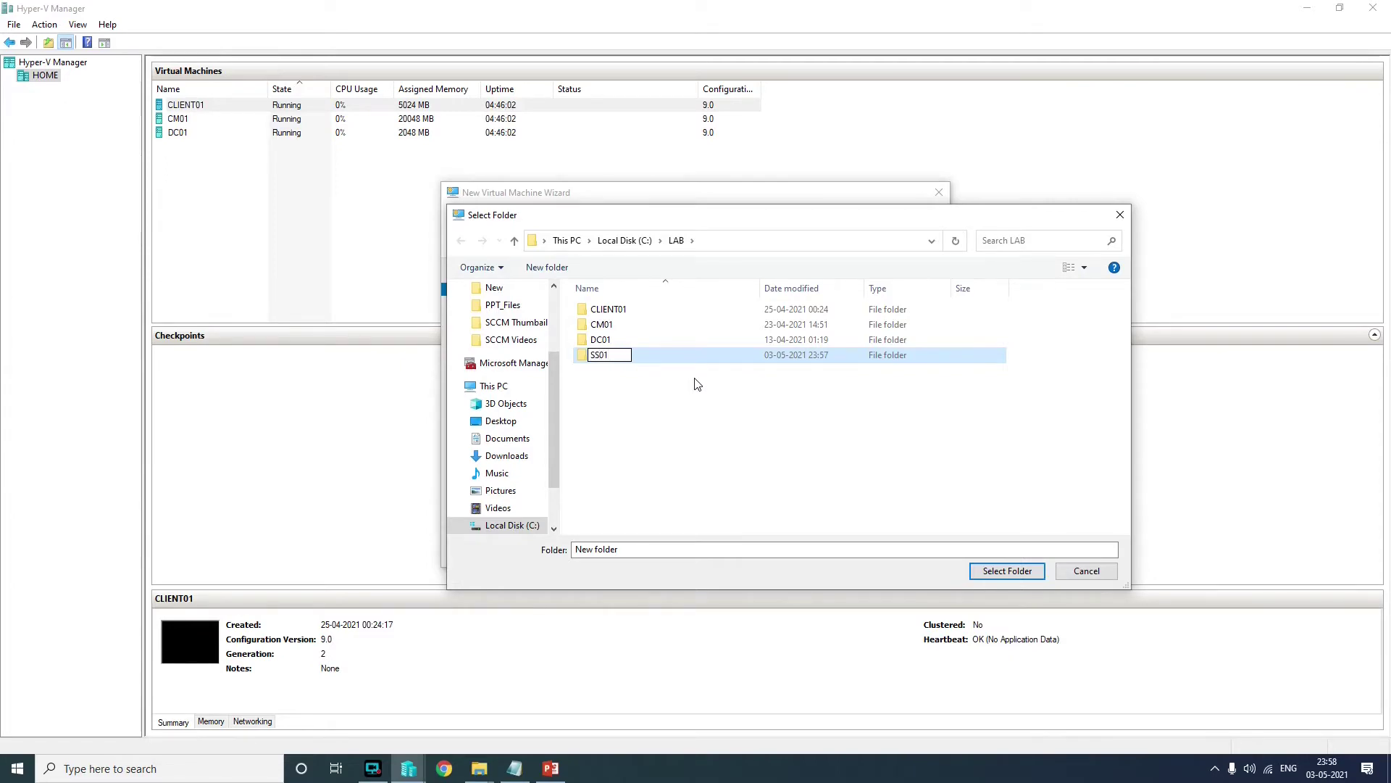
left_click(1018, 574)
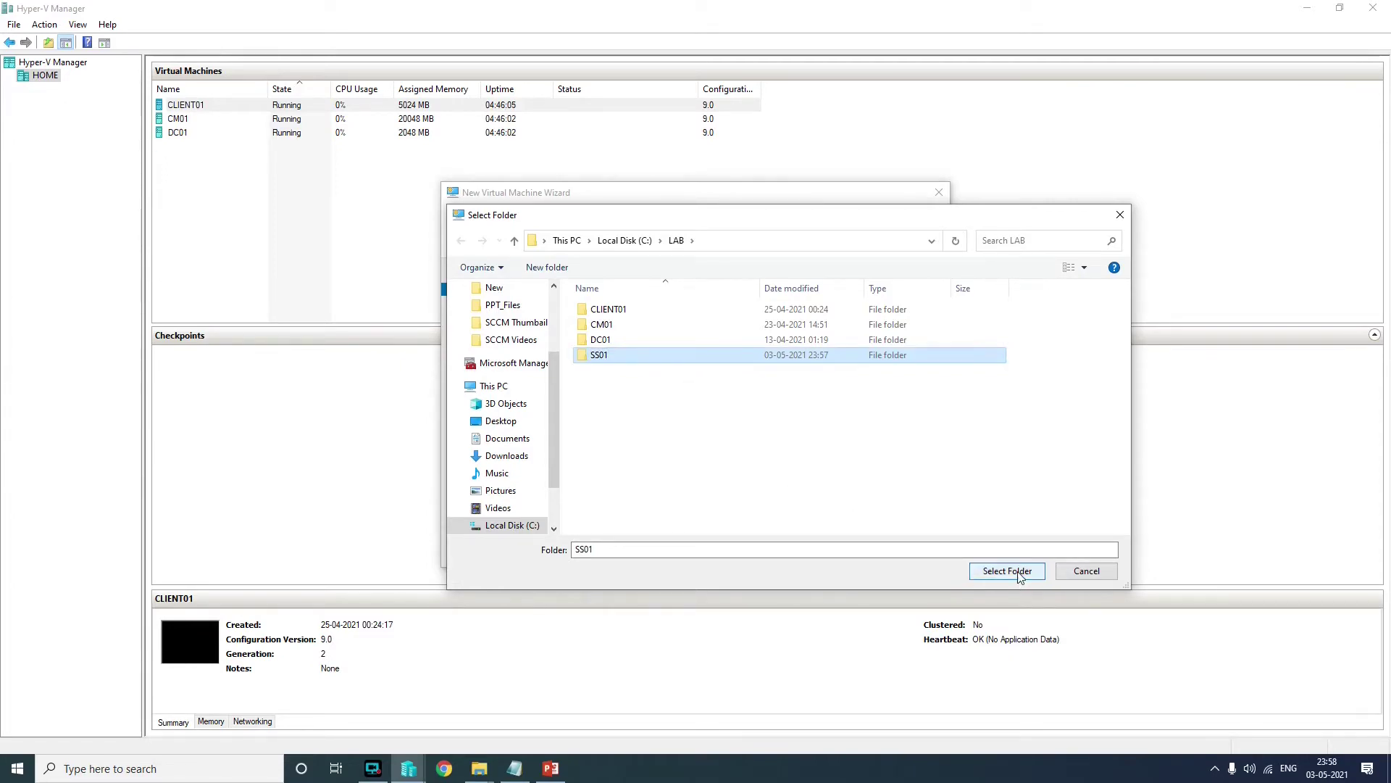
left_click(1011, 572)
left_click(785, 549)
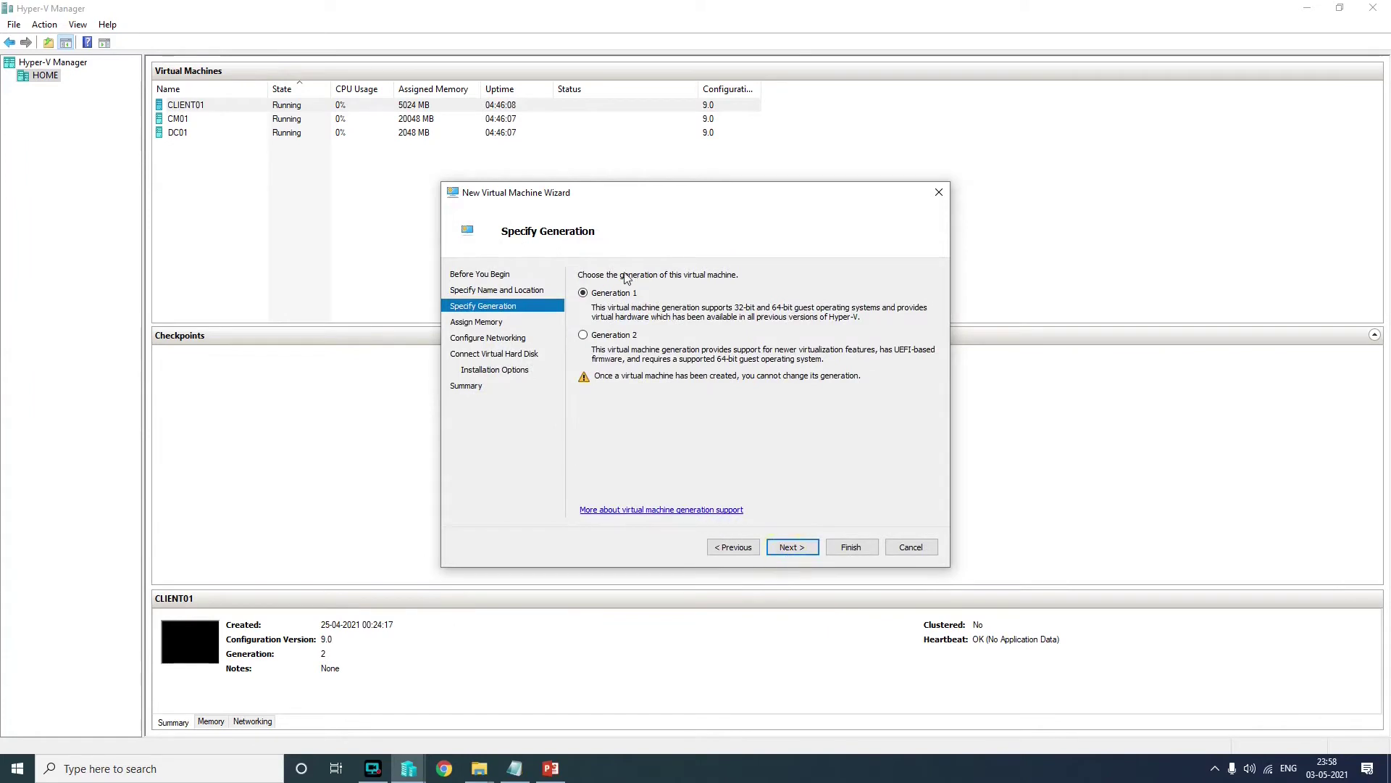
- Make SS01 a Generation 2 VM with 4056 MB startup memory
left_click(584, 337)
left_click(792, 547)
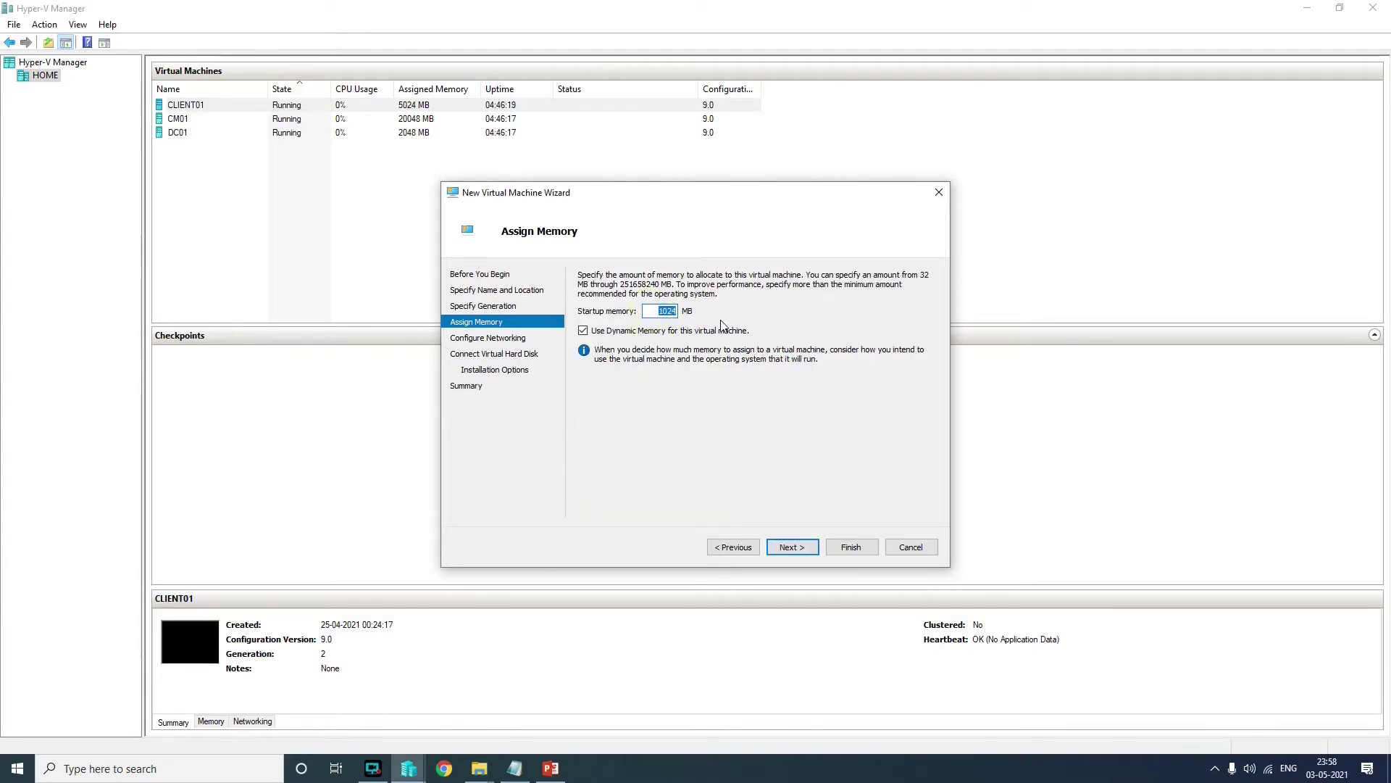
type("400")
key("BackSpace")
type("56")
left_click(792, 547)
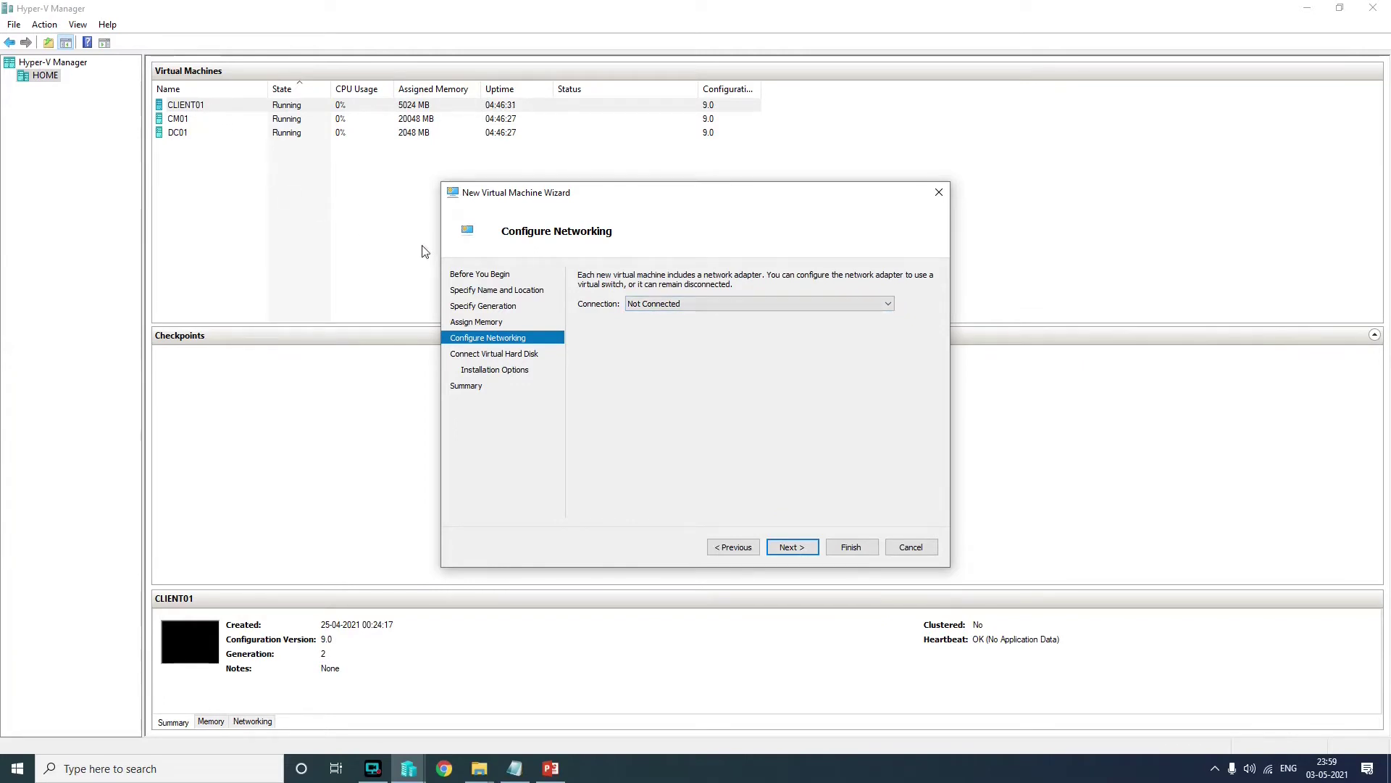
- Connect SS01 to the LAB network, give it a 20 GB virtual disk, and finish the wizard
left_click(693, 305)
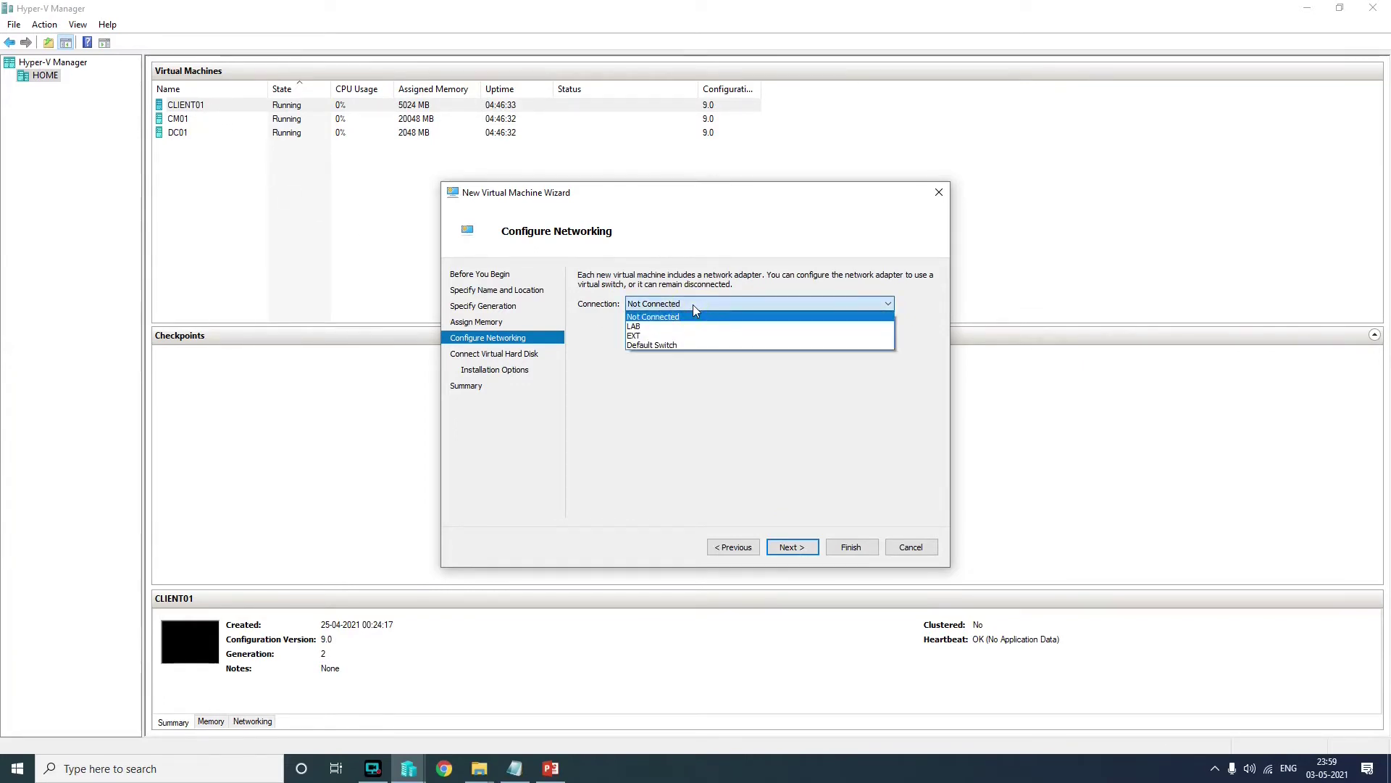
left_click(659, 326)
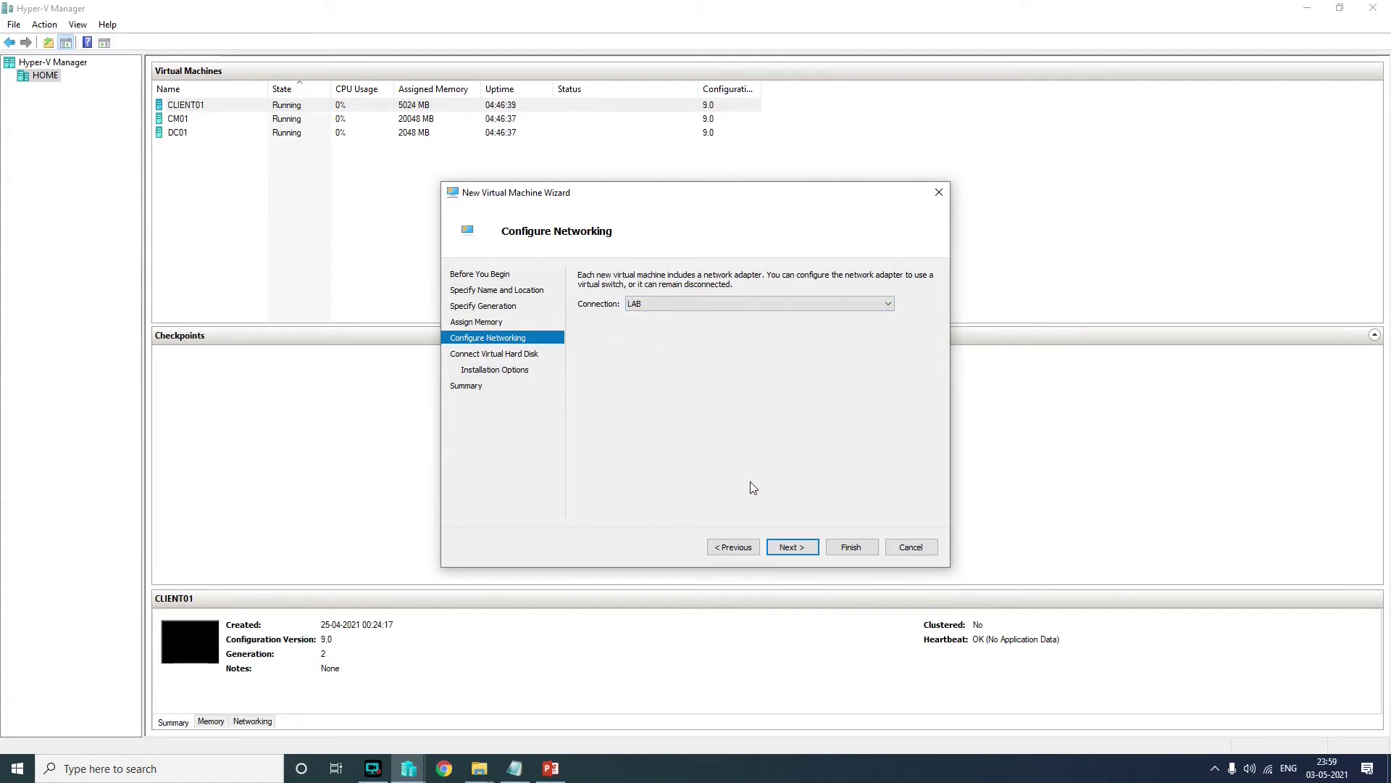
left_click(792, 546)
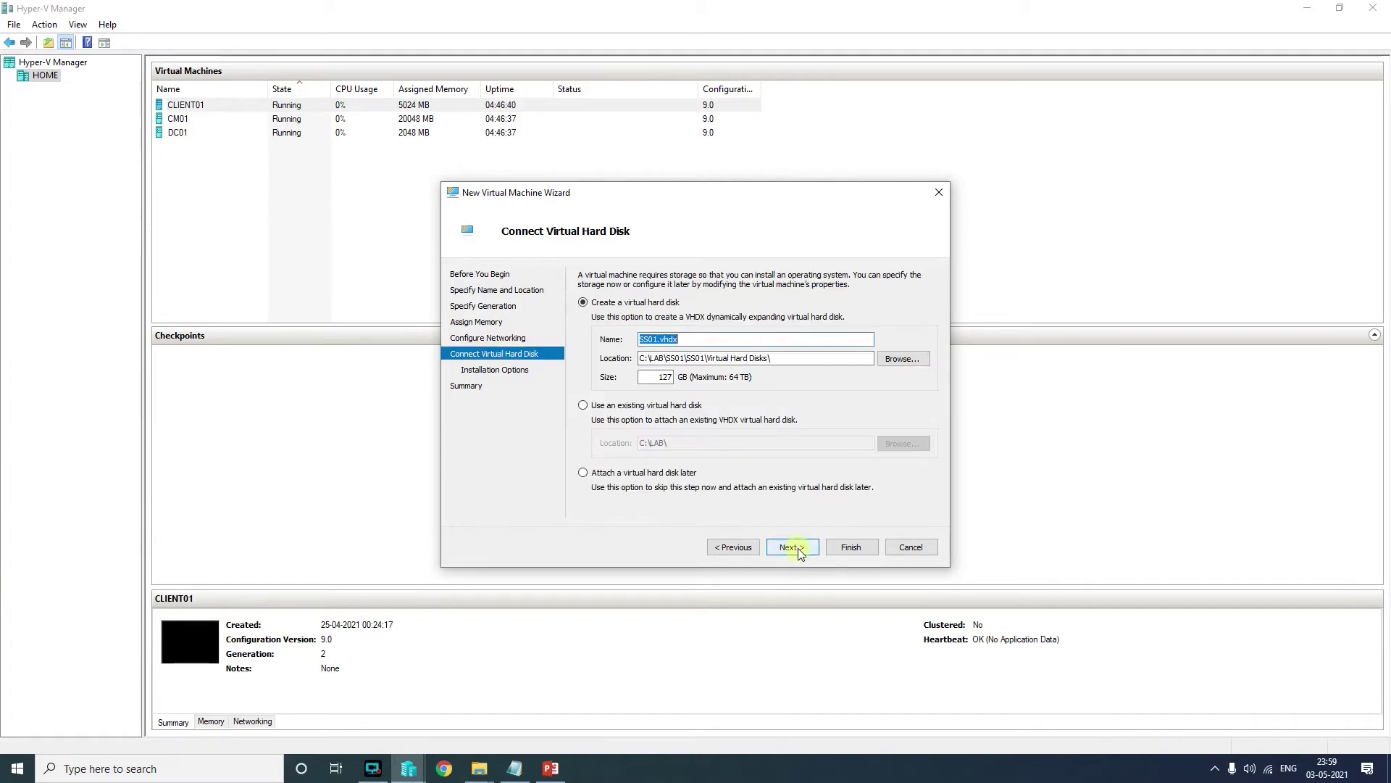
double_click(656, 376)
type("200")
left_click(787, 547)
left_click(787, 547)
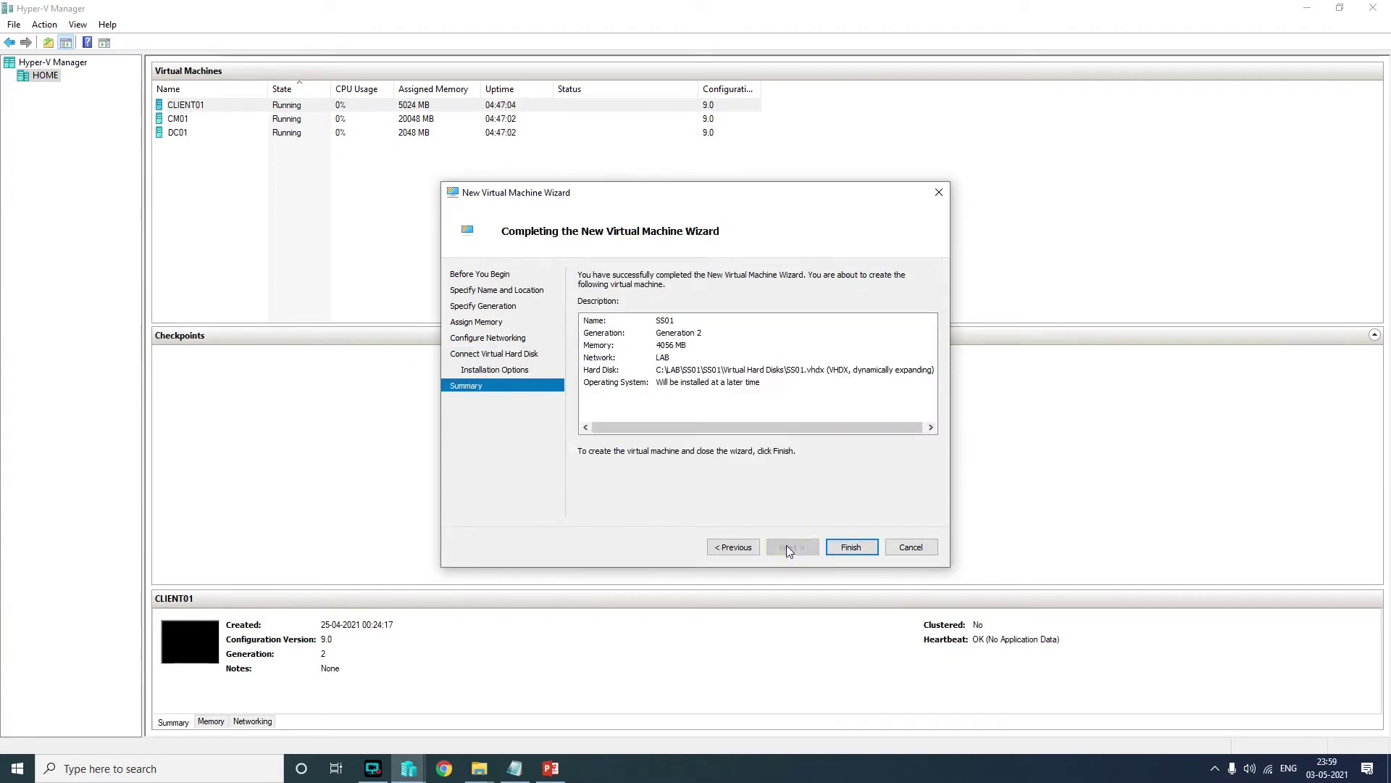
left_click(843, 546)
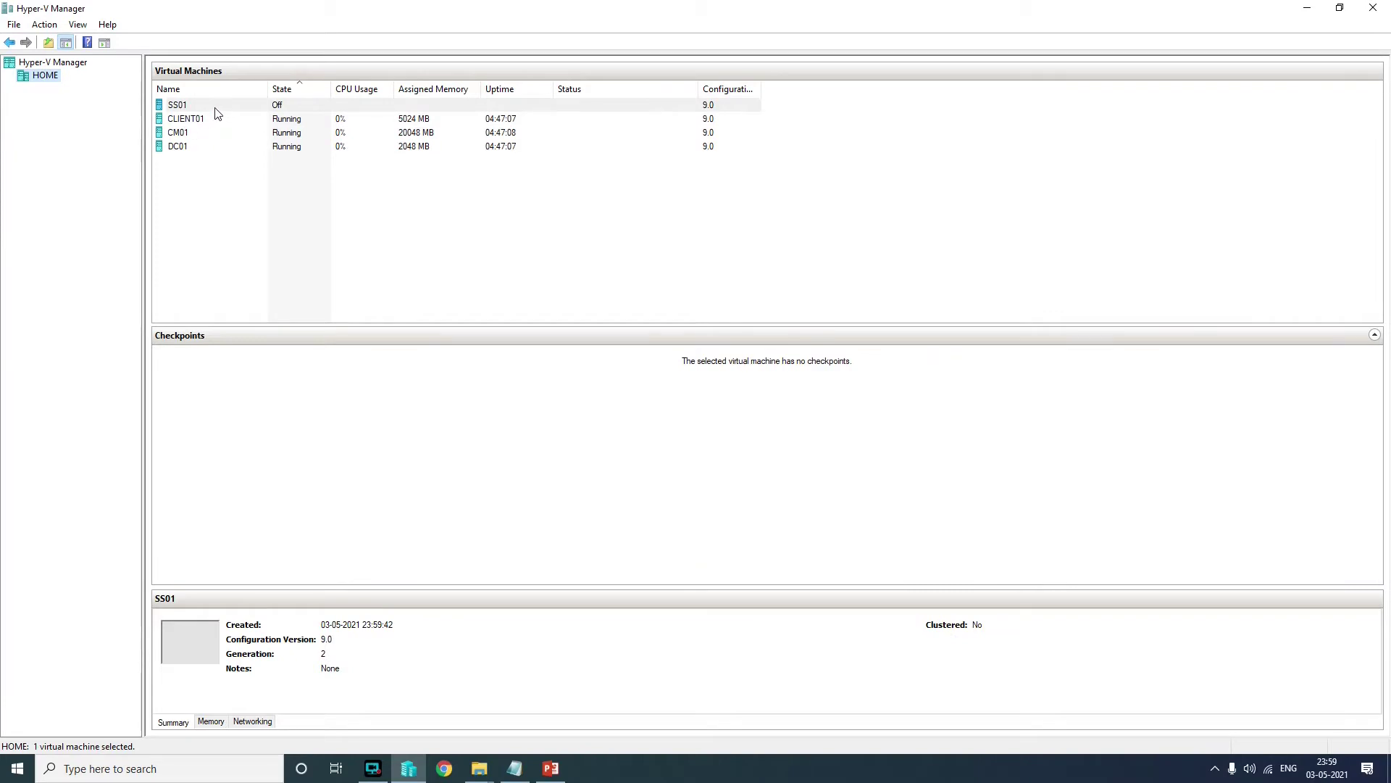
- In SS01's settings, add a SCSI controller with a DVD drive
left_click(224, 107)
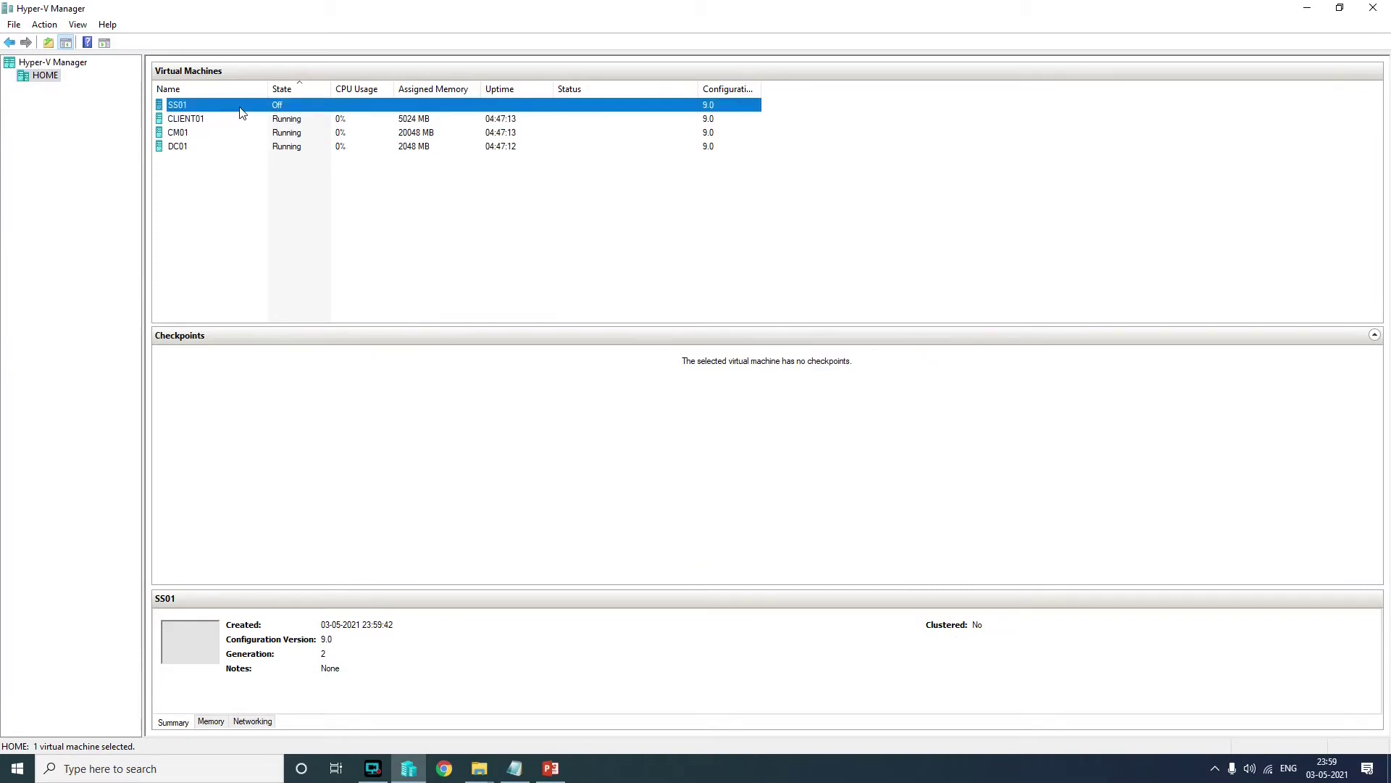
right_click(241, 112)
left_click(280, 142)
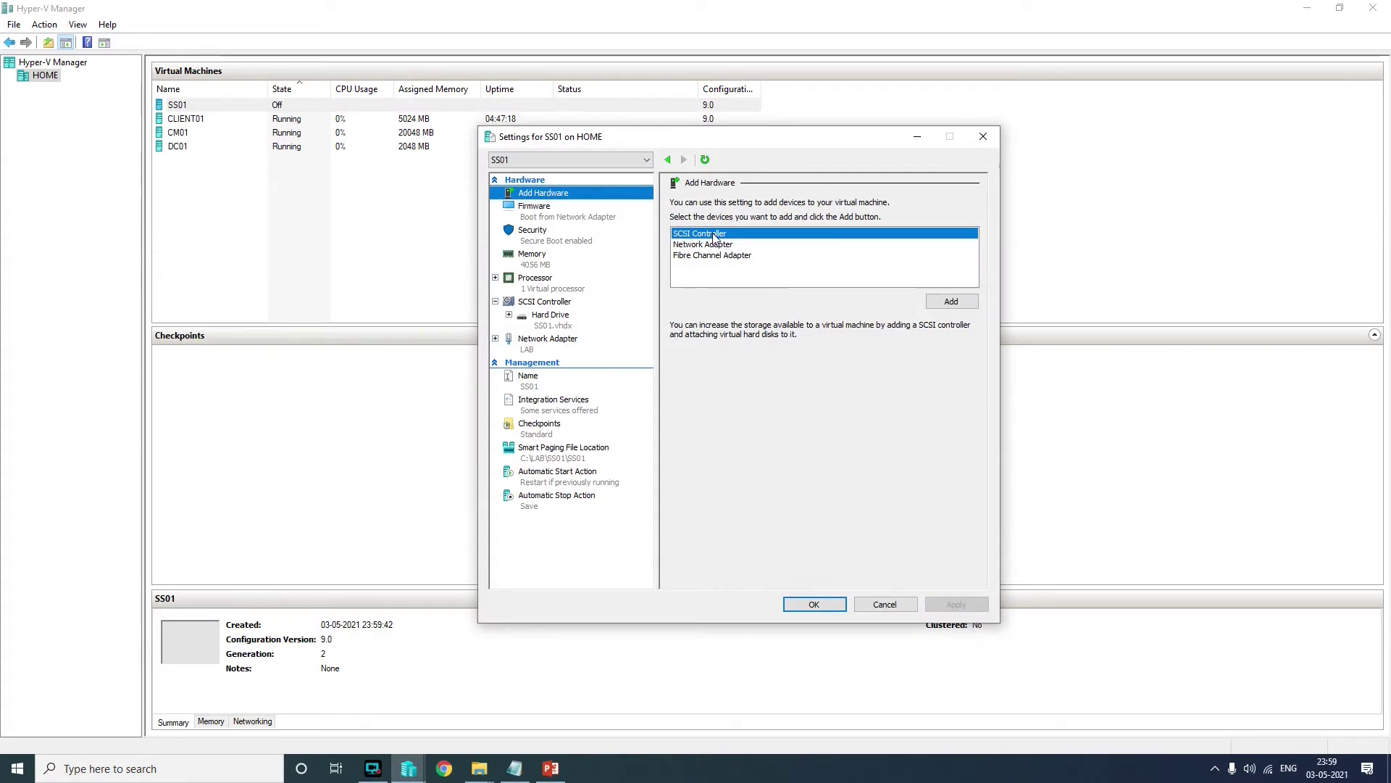
left_click(951, 302)
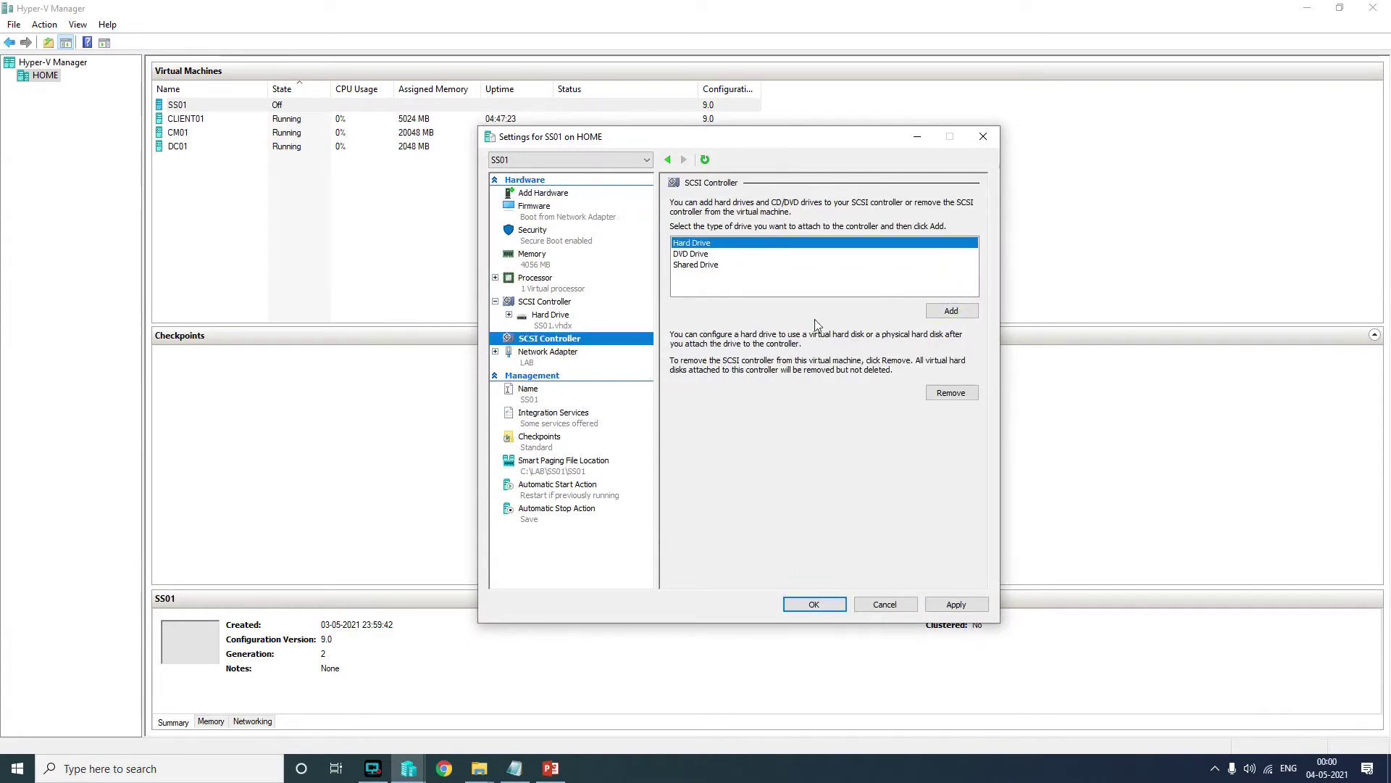
left_click(696, 254)
left_click(950, 311)
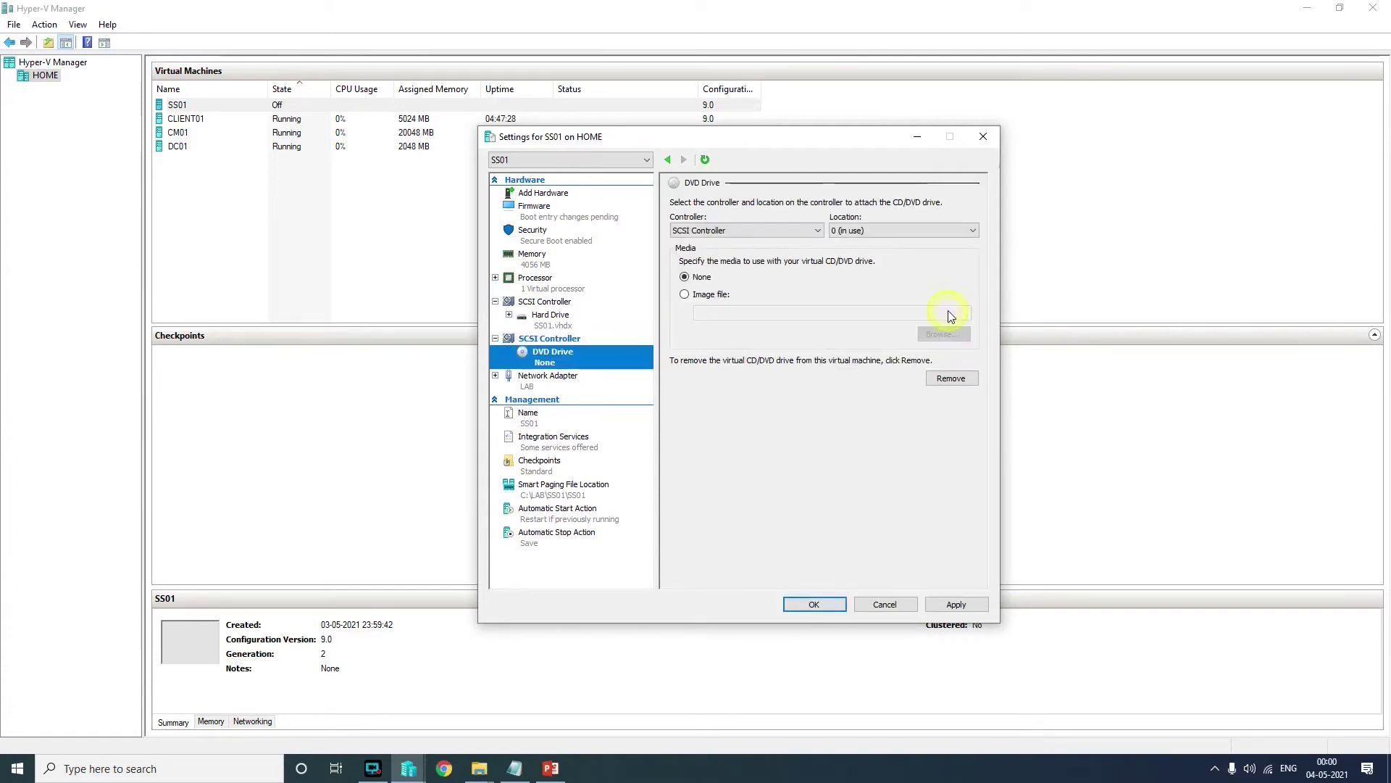
- Load the WINDOWS_2019_STD_X64_EN.iso image into the DVD drive and save the settings
left_click(685, 294)
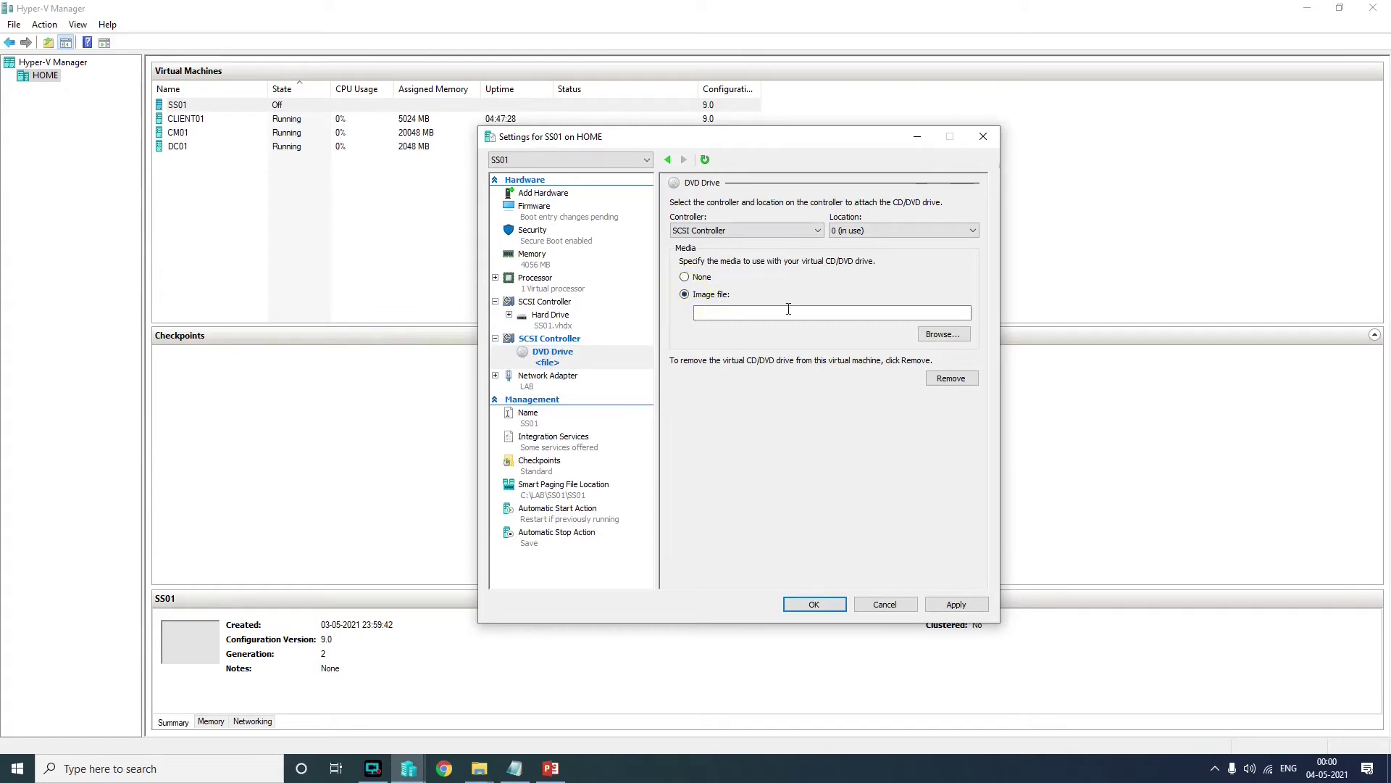
left_click(942, 334)
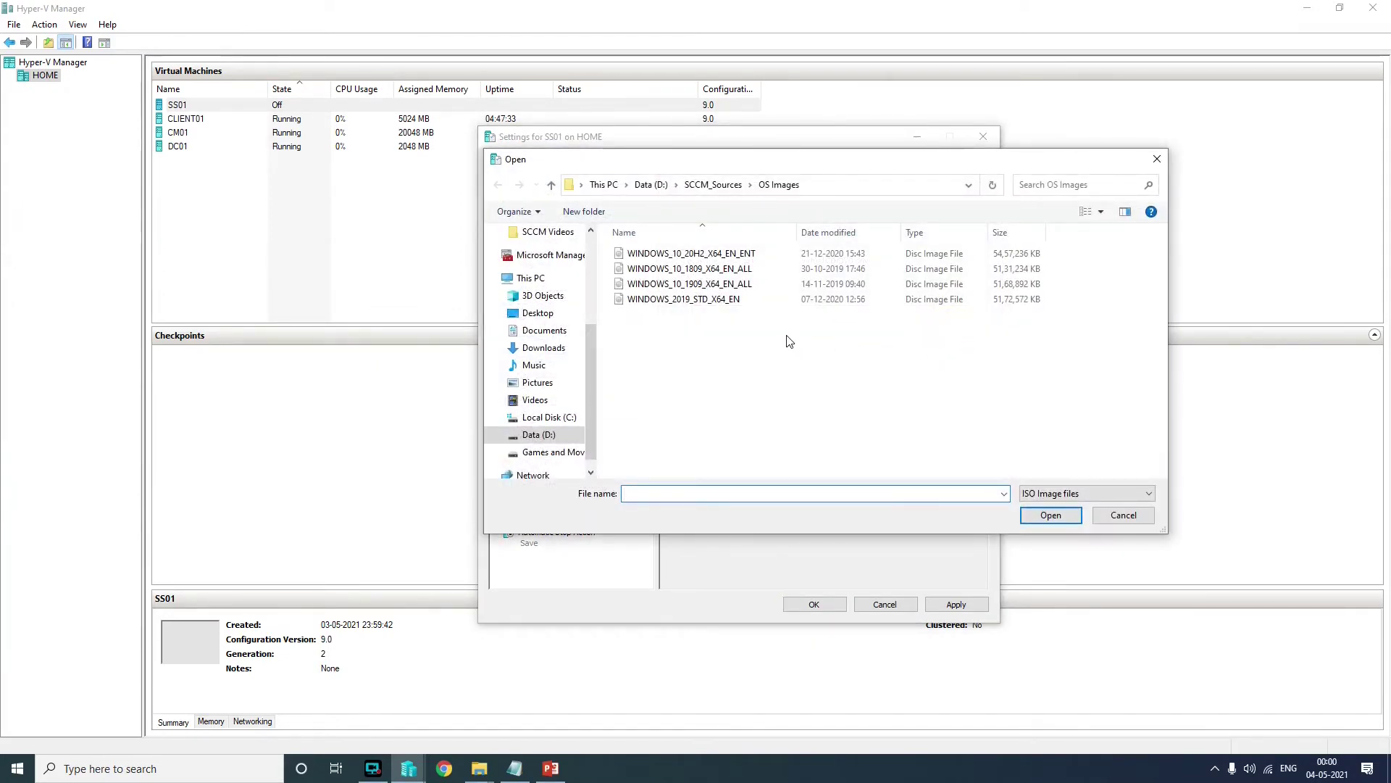
left_click(725, 300)
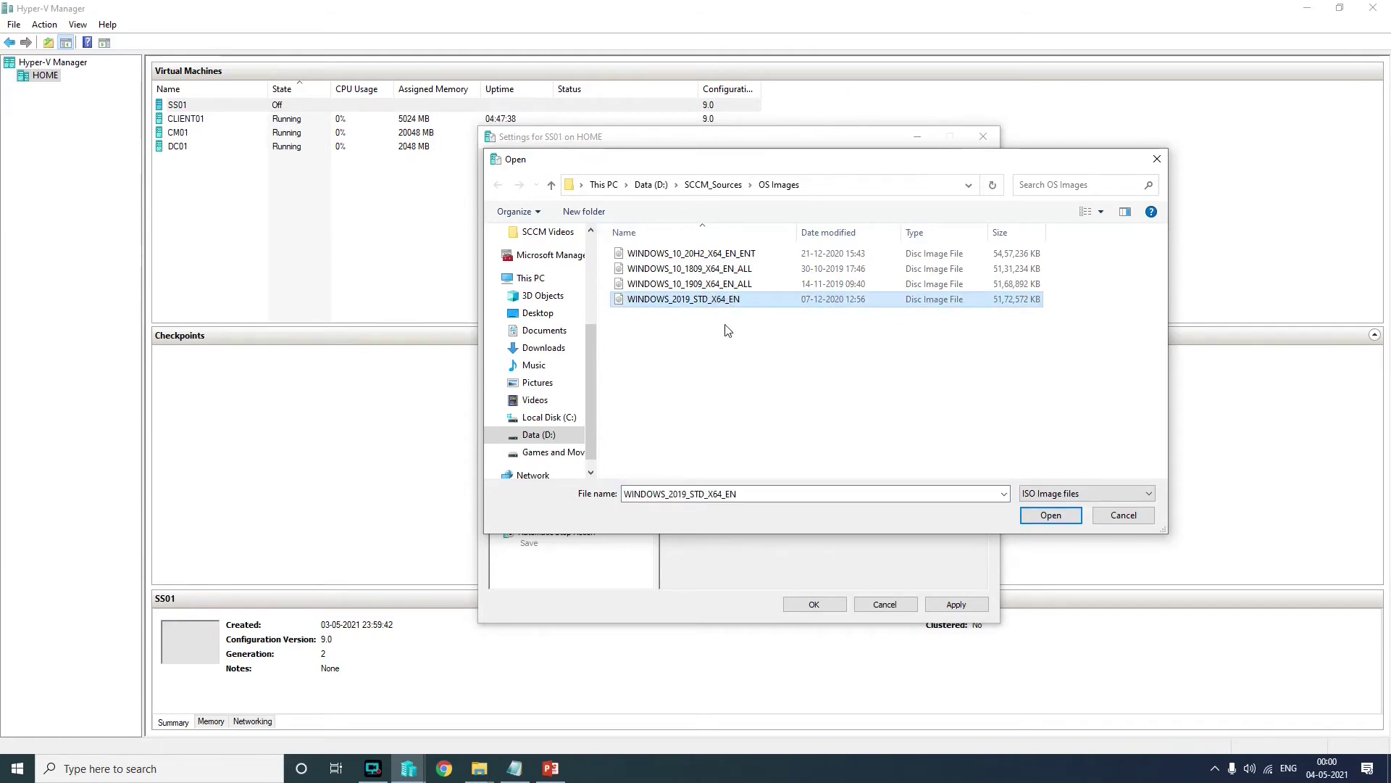
left_click(1051, 515)
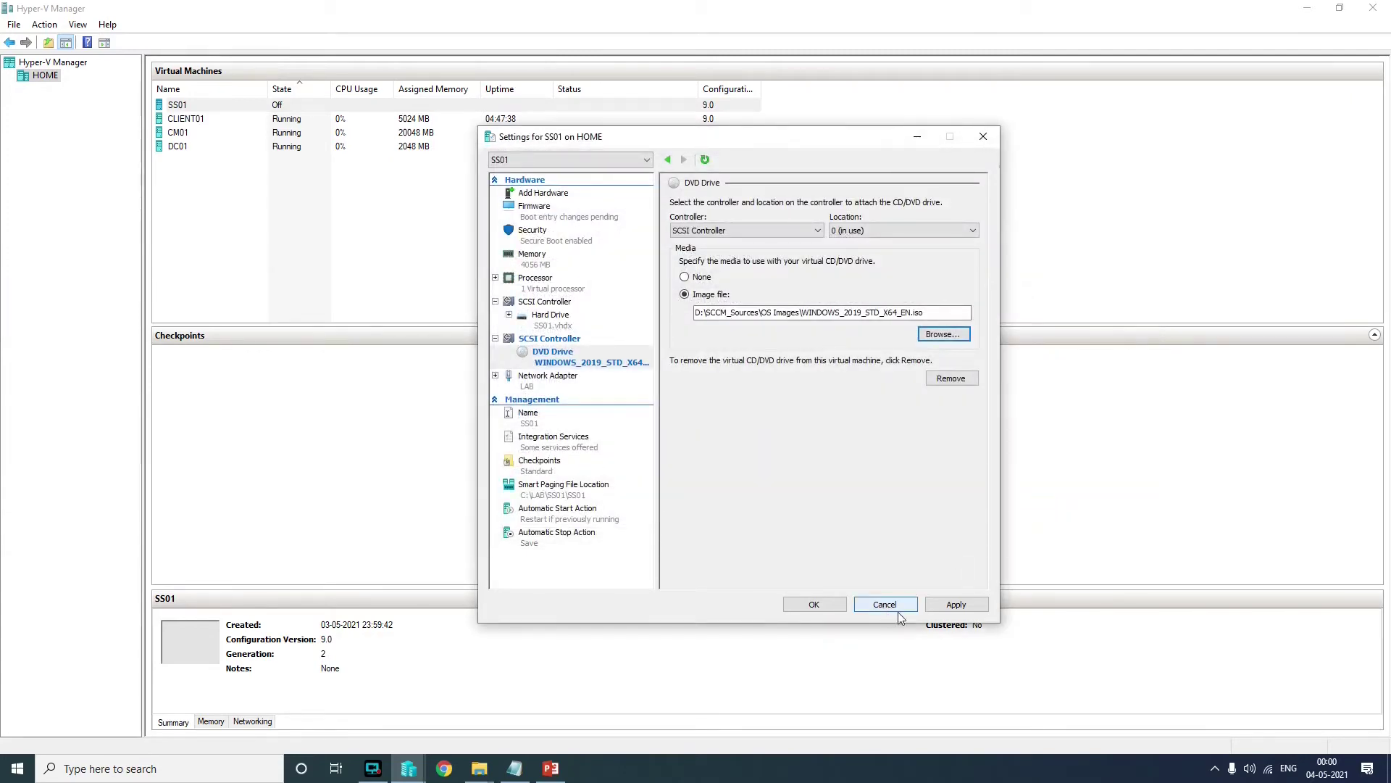
left_click(957, 604)
left_click(814, 605)
right_click(327, 112)
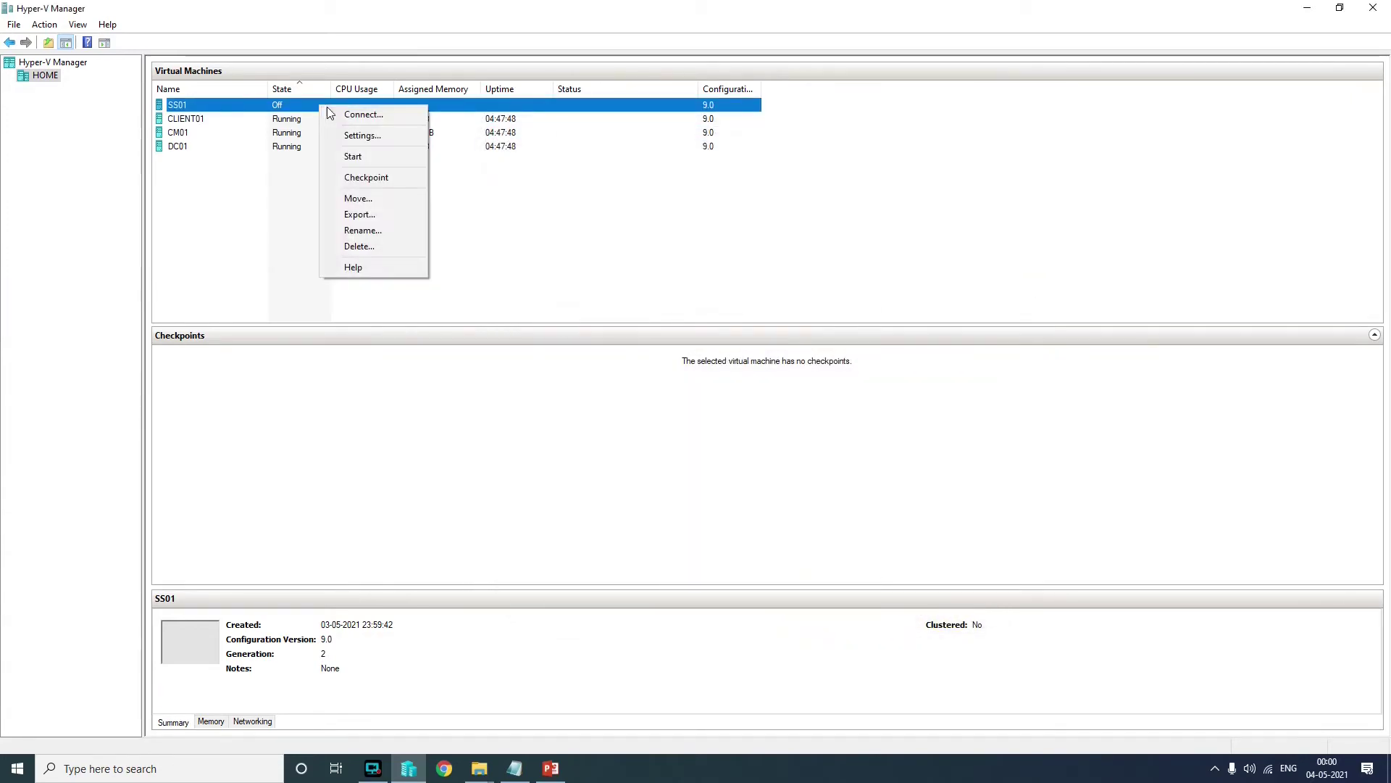
- Connect to SS01's console, power it on and back off, and open its settings
left_click(359, 114)
left_click(339, 251)
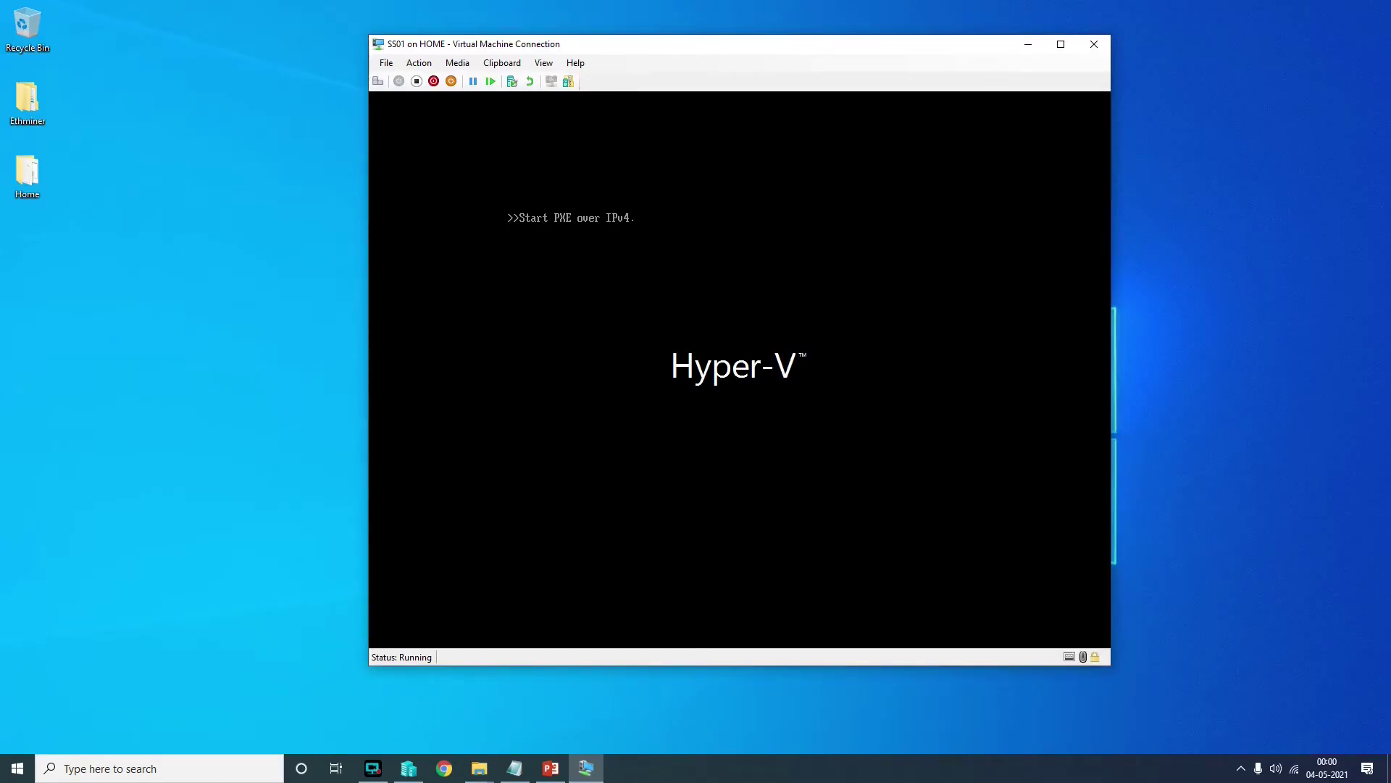
left_click(417, 80)
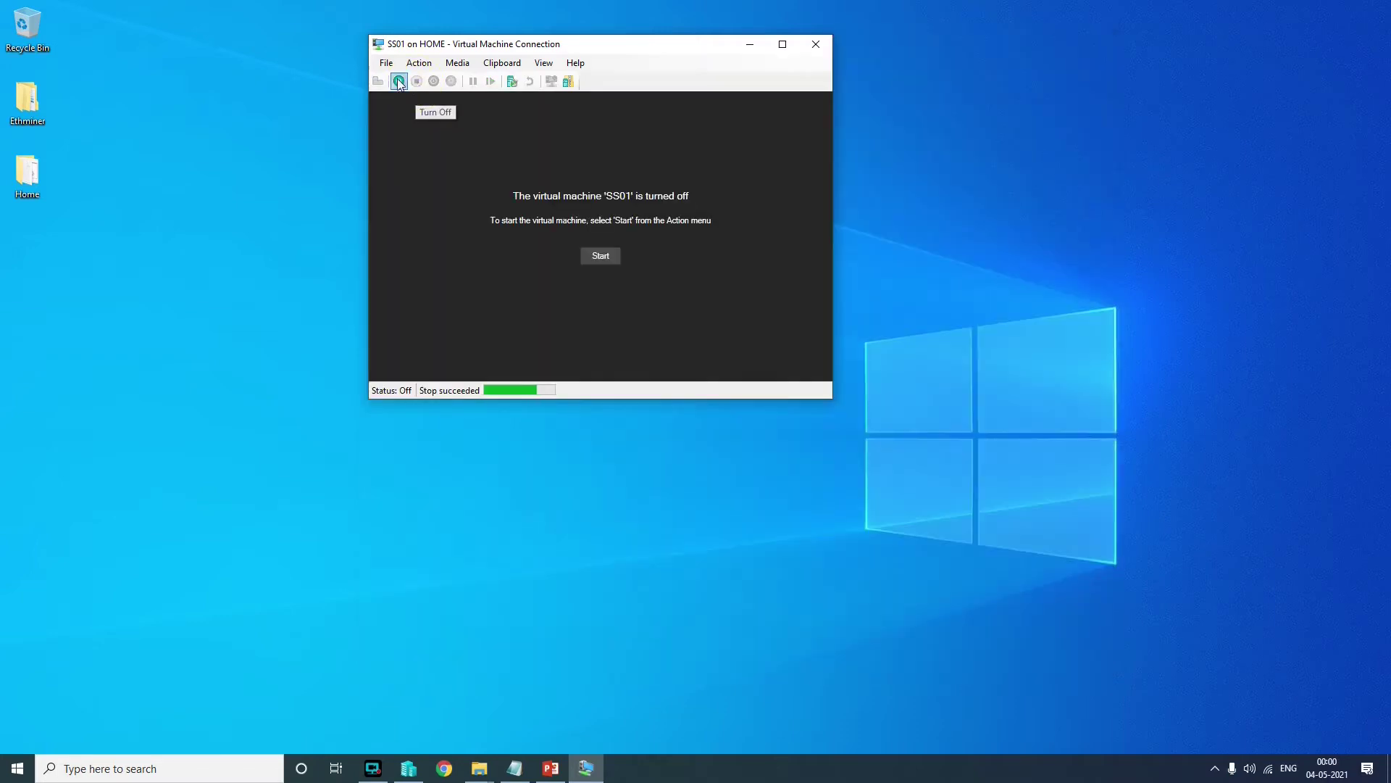
left_click(386, 63)
left_click(389, 80)
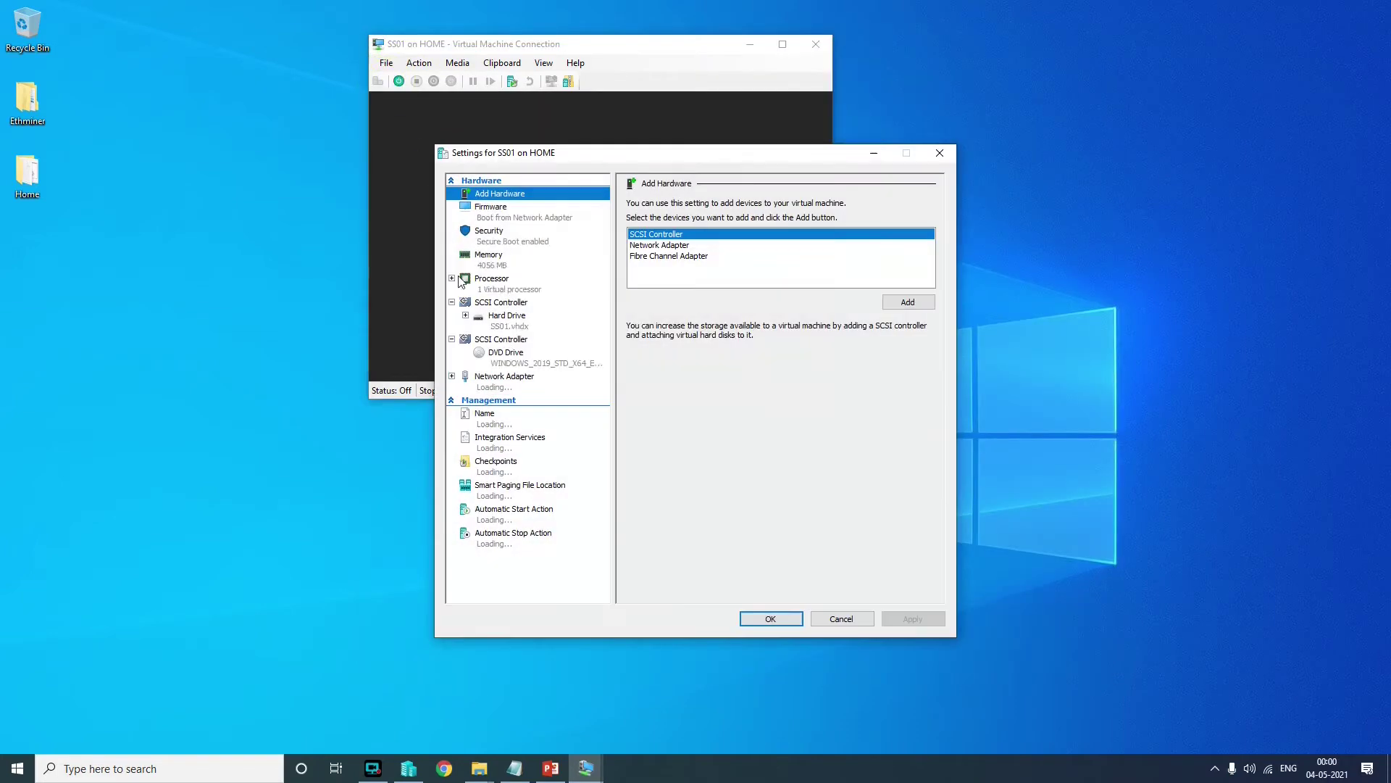
- Set the firmware boot order to DVD Drive first, Hard Drive second, then start SS01
left_click(501, 215)
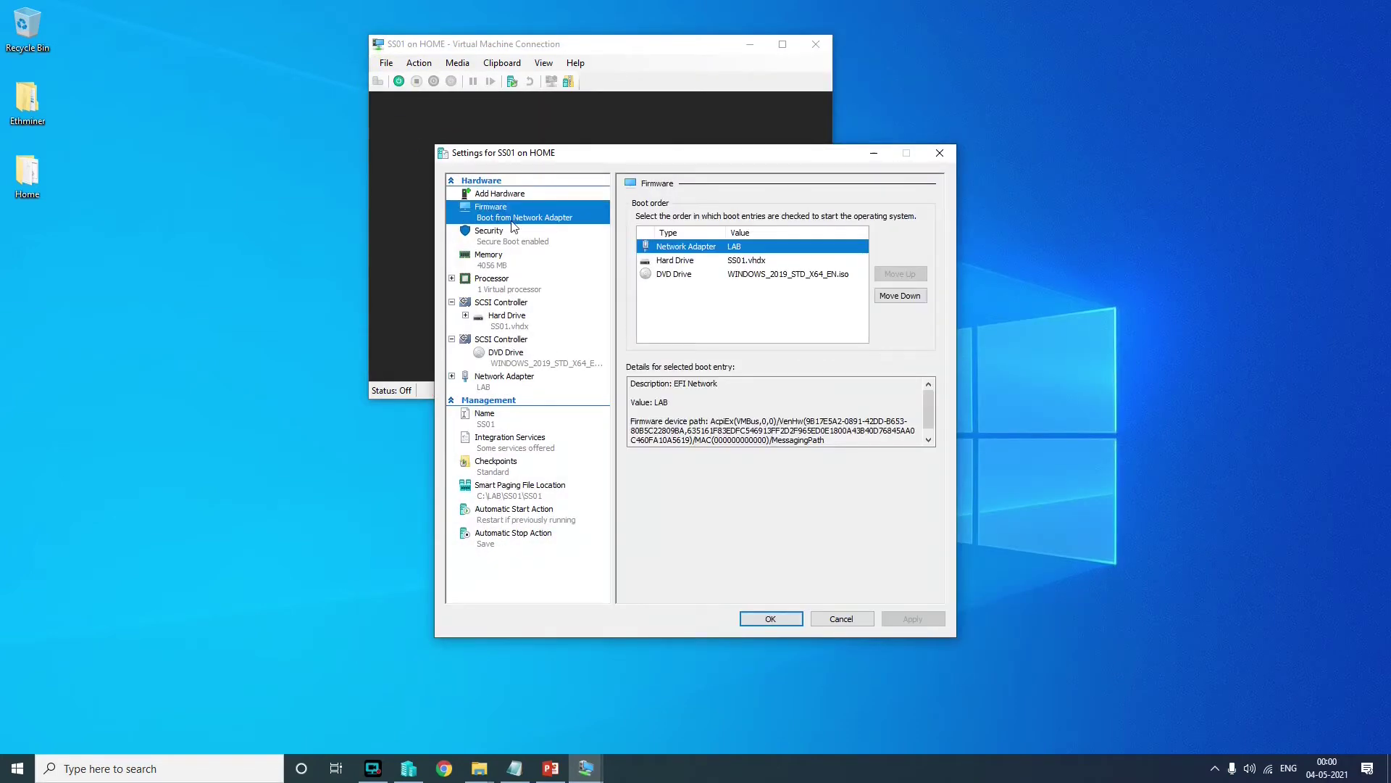
left_click(680, 278)
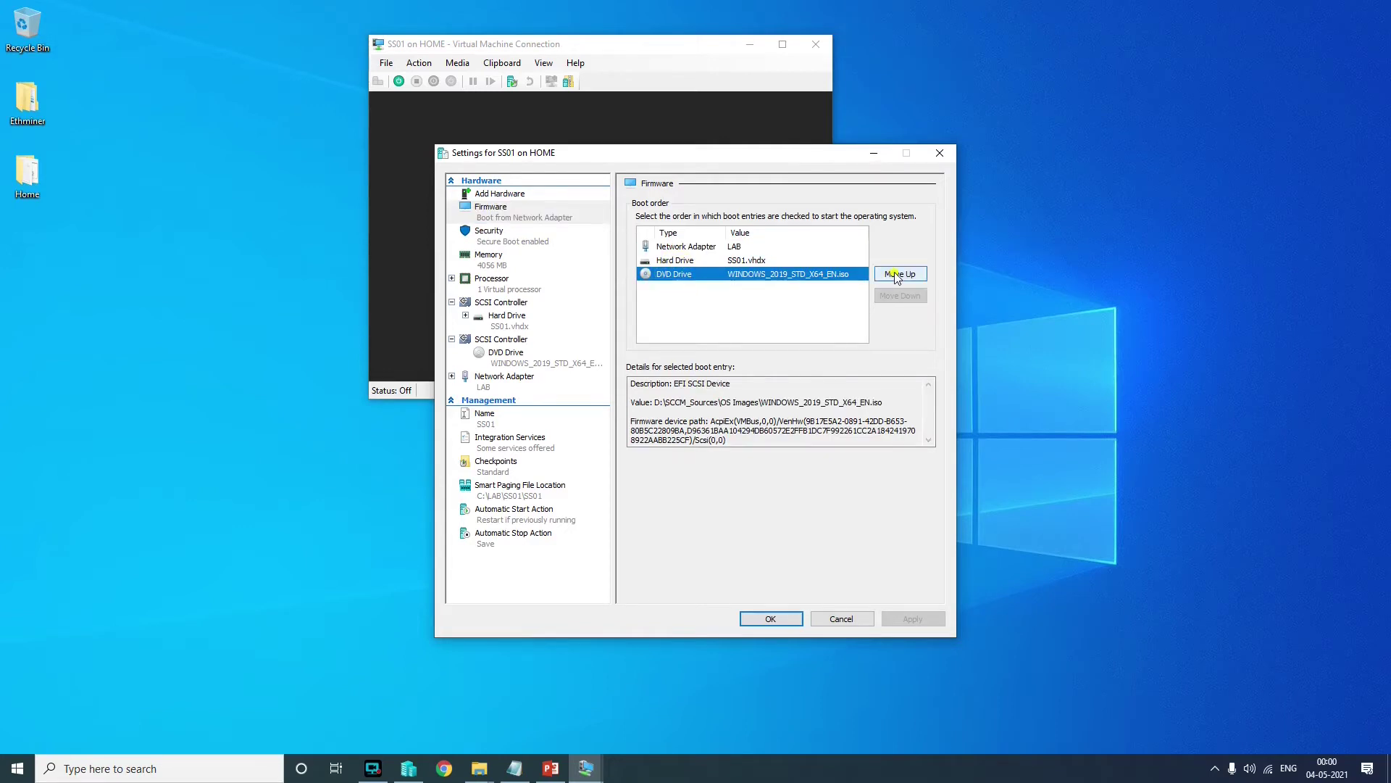
left_click(897, 275)
left_click(897, 275)
left_click(700, 277)
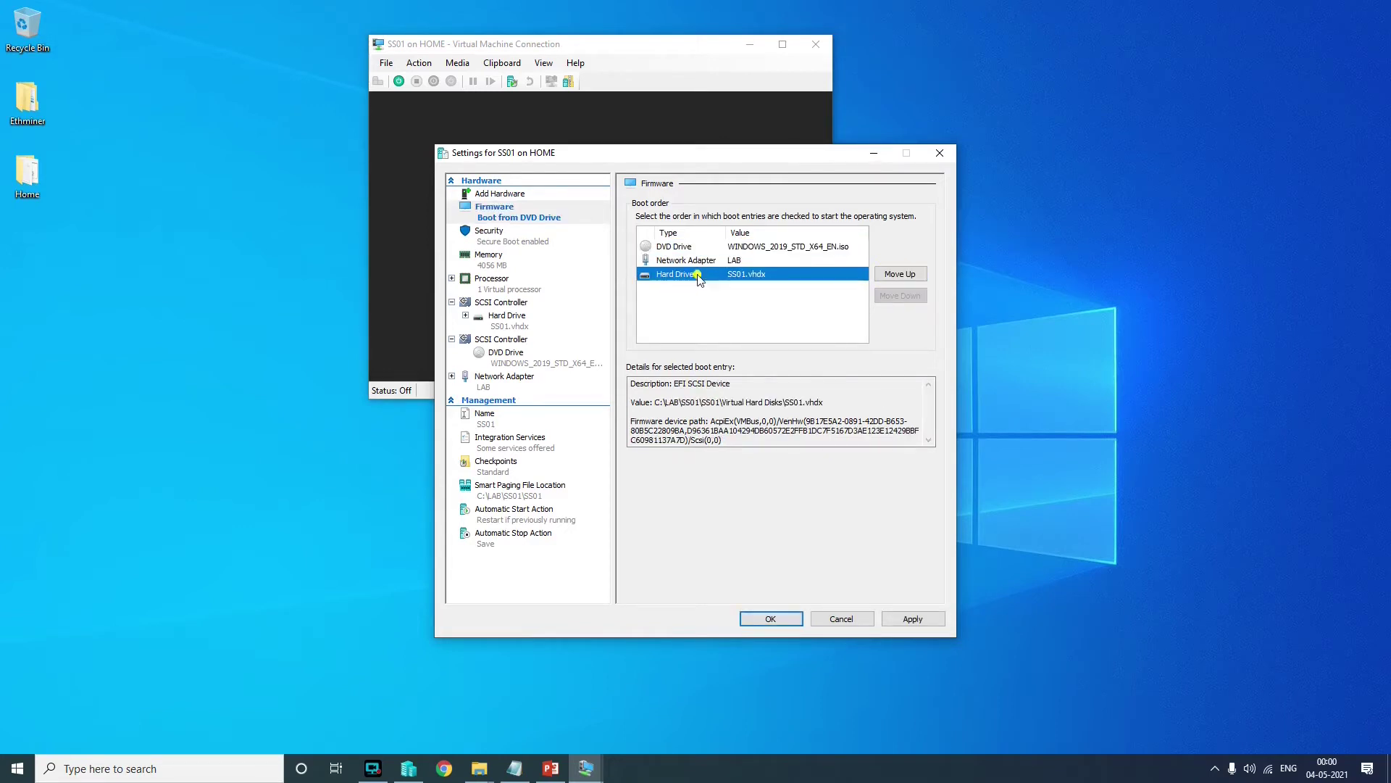
left_click(891, 275)
left_click(750, 247)
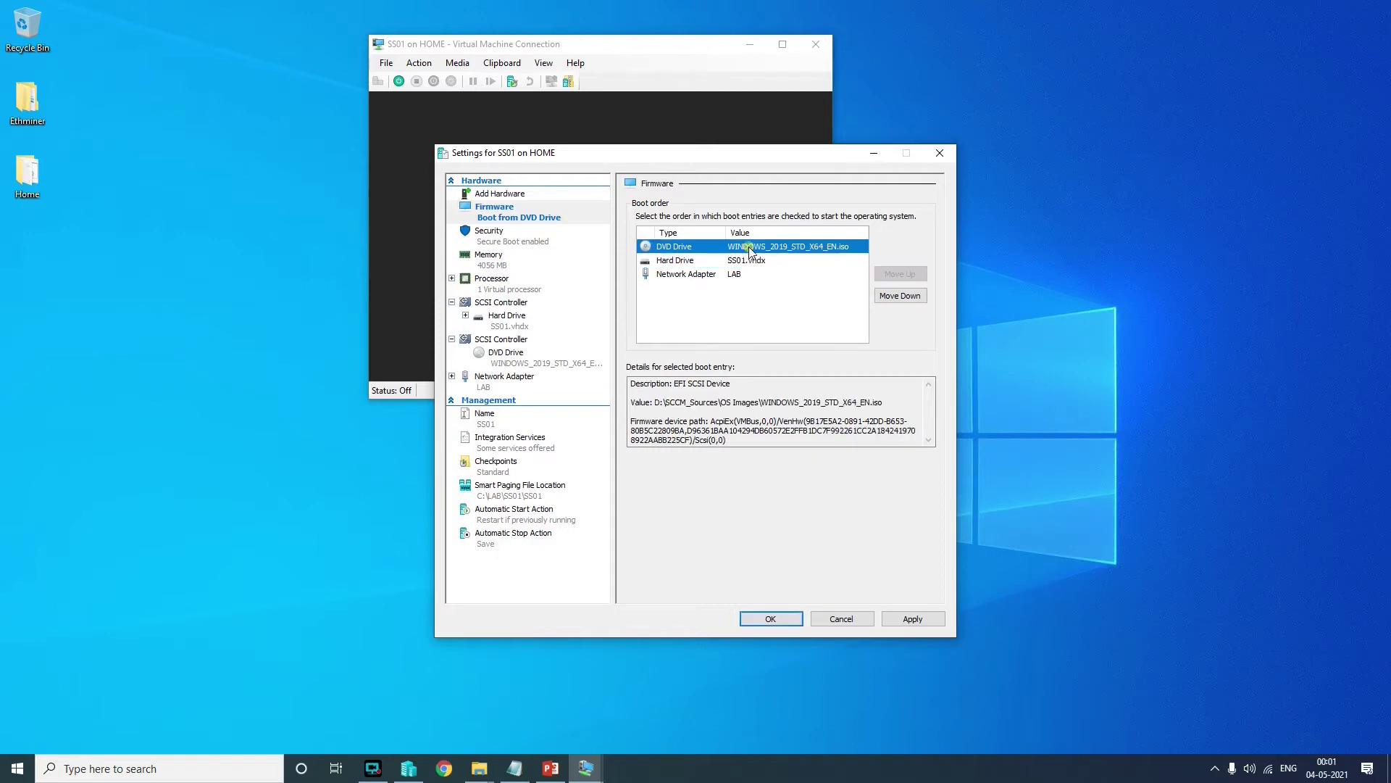
left_click(749, 264)
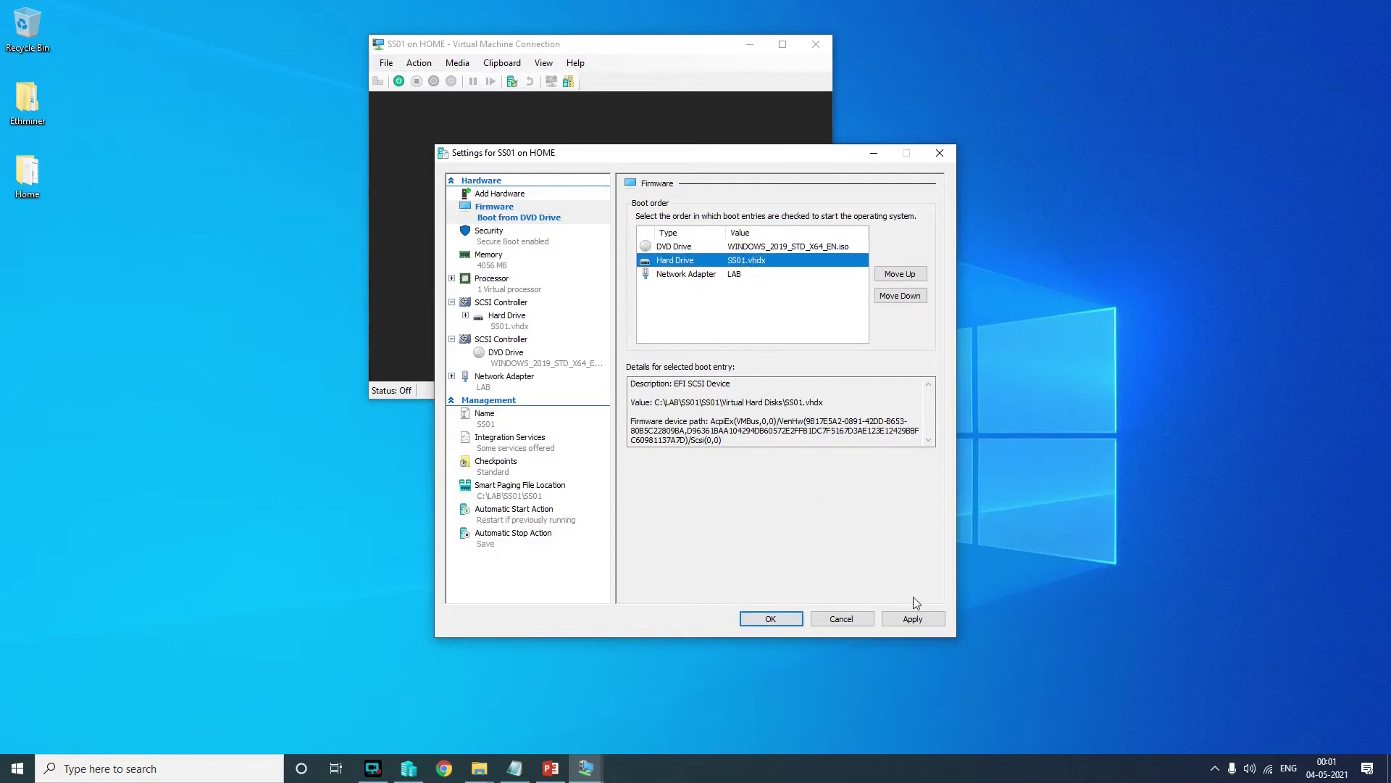
left_click(913, 618)
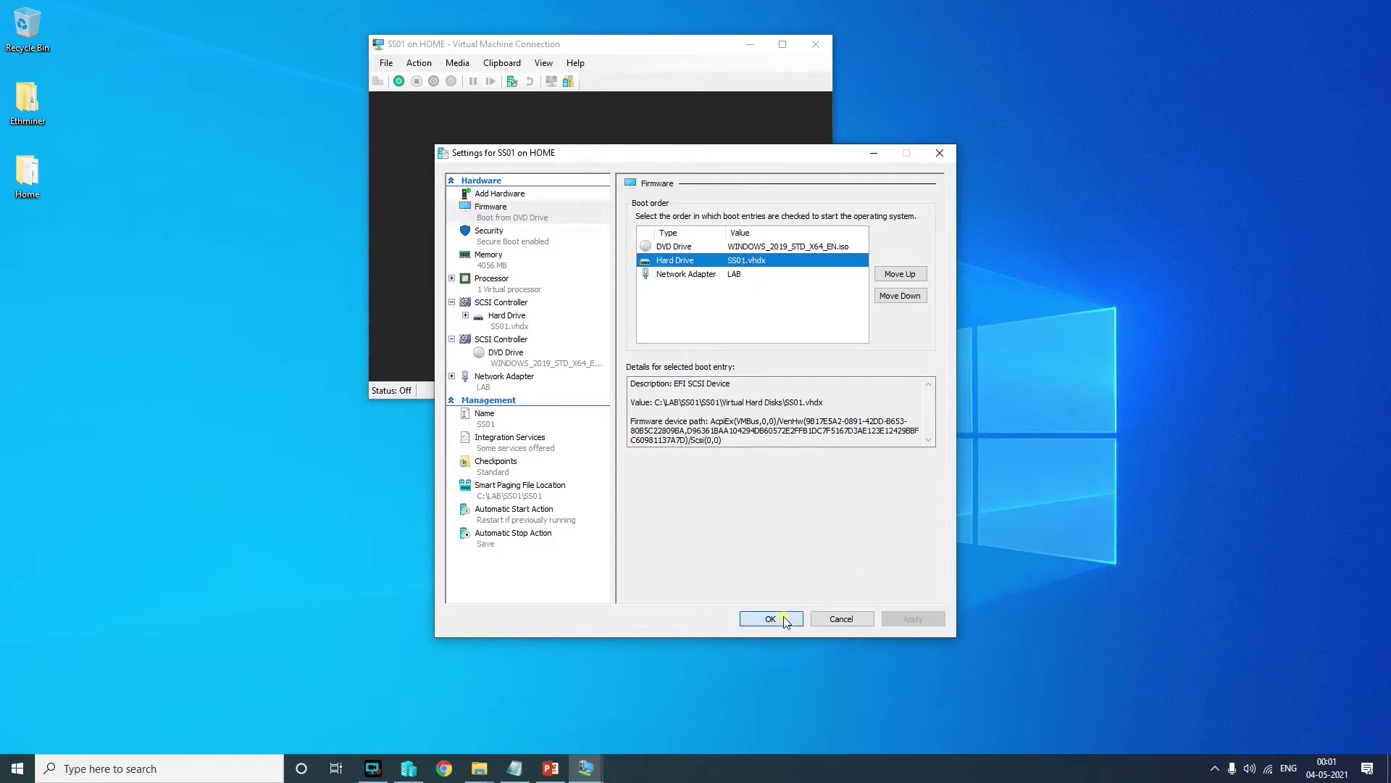
left_click(770, 618)
left_click(398, 83)
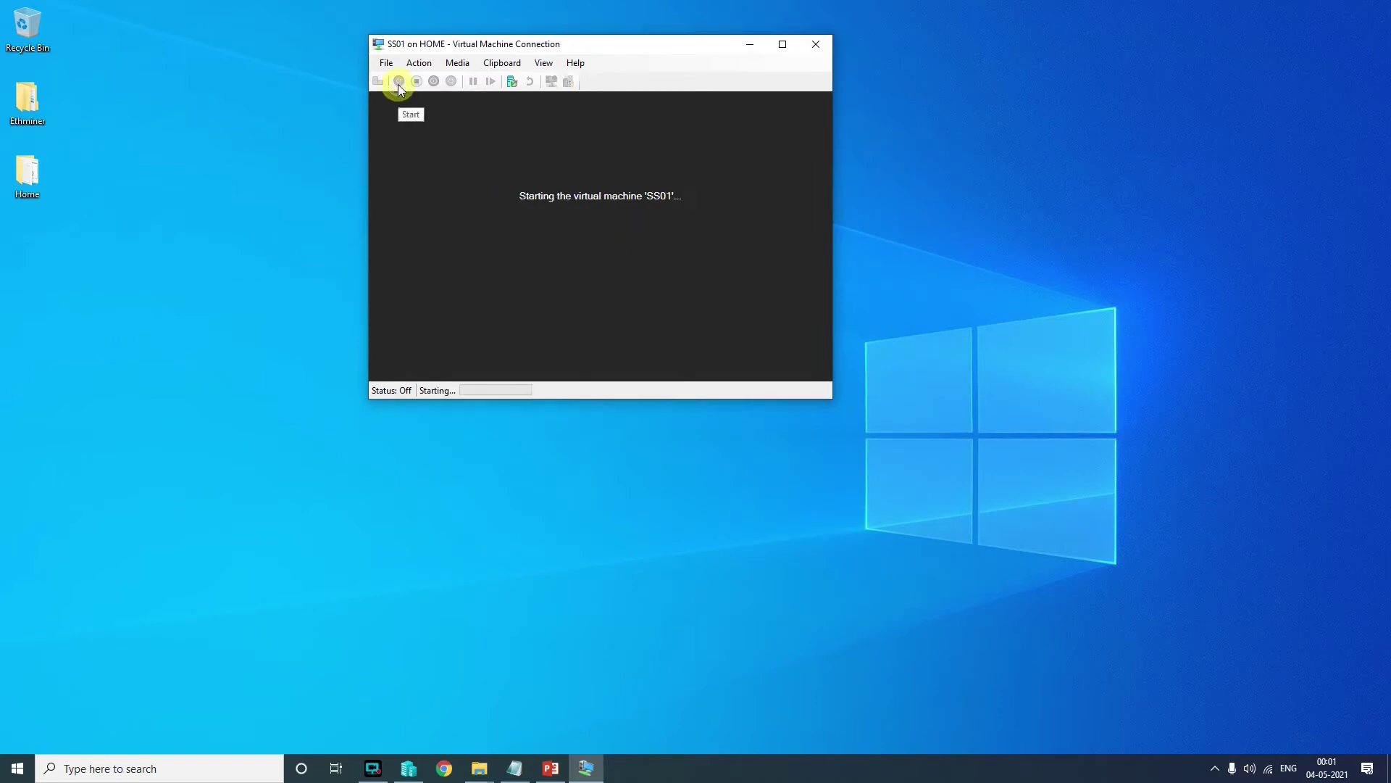
- Boot SS01 from the Windows Server 2019 disc and begin Install now in Windows Setup
left_click(609, 249)
key("Return")
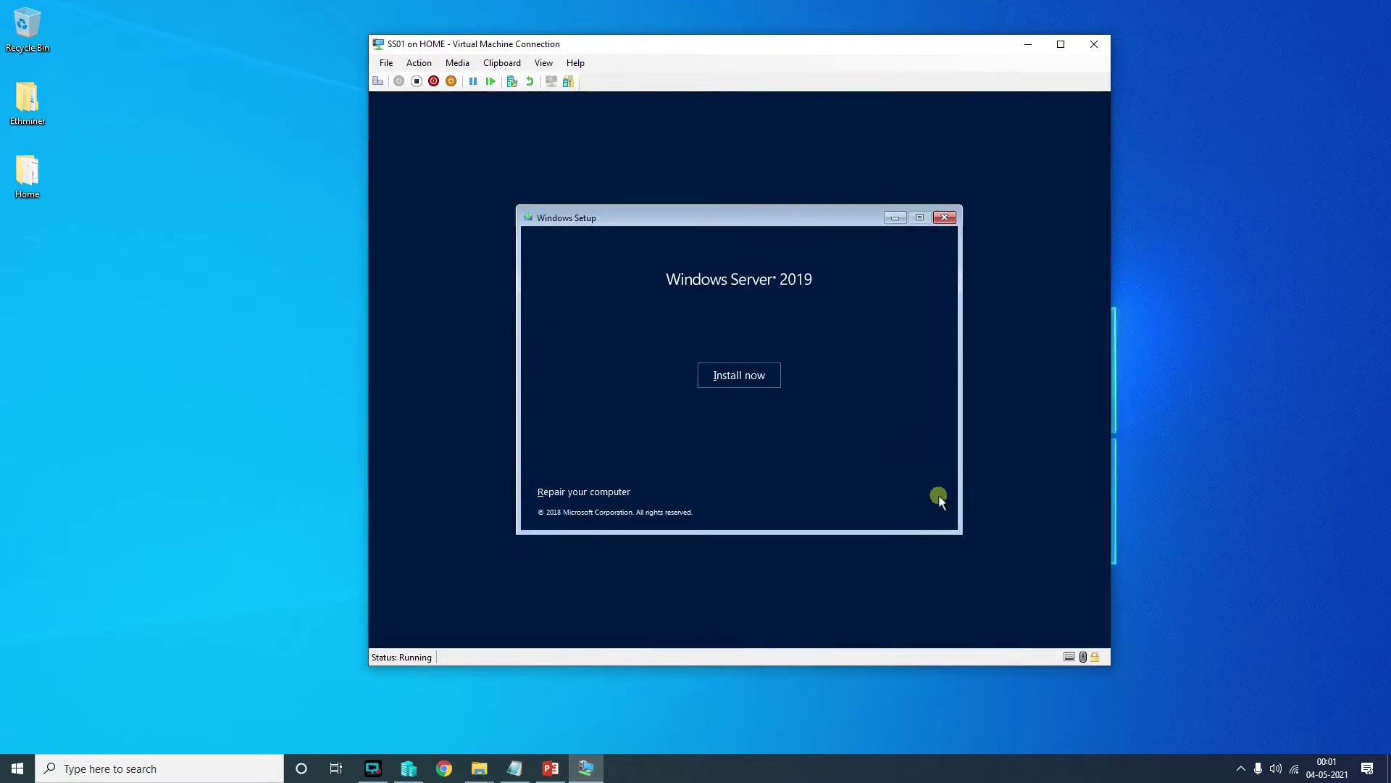
left_click(716, 377)
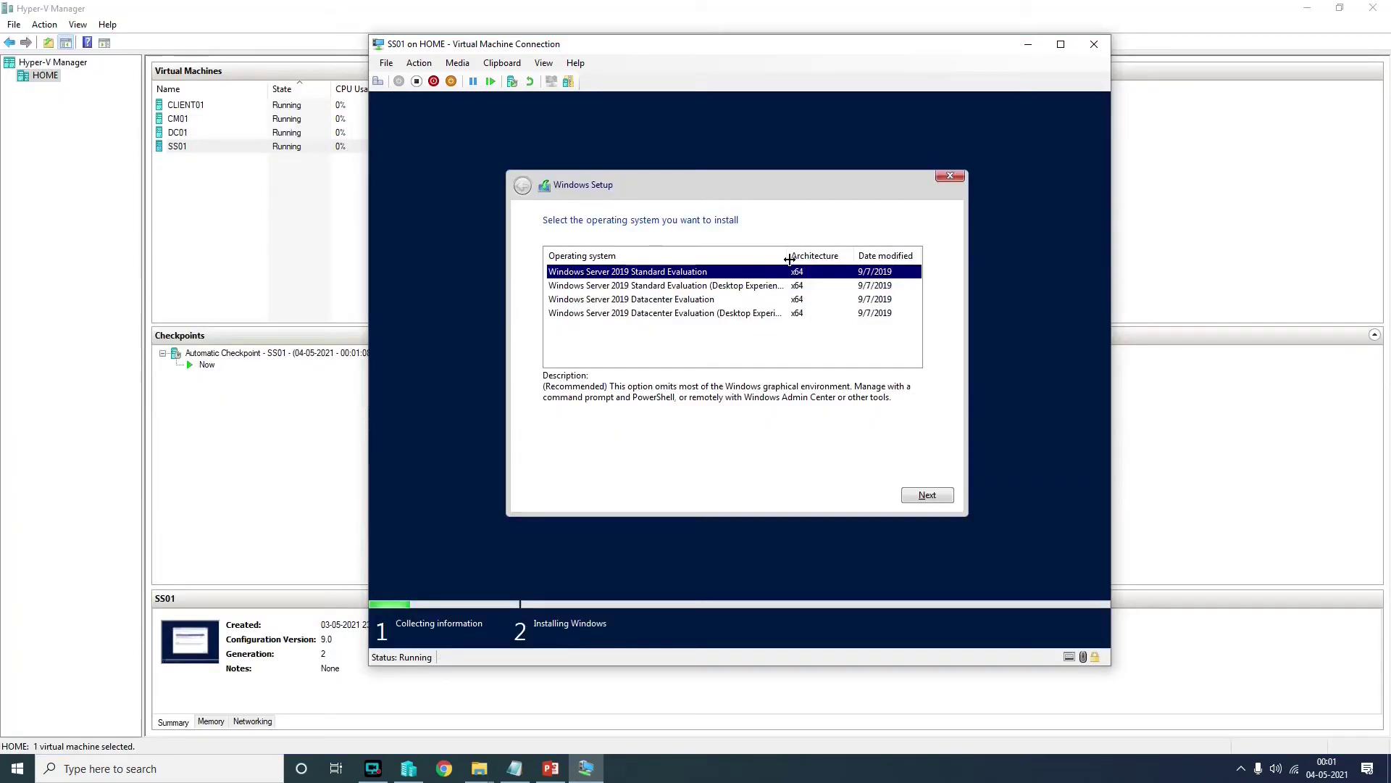
left_click_drag(790, 258, 827, 259)
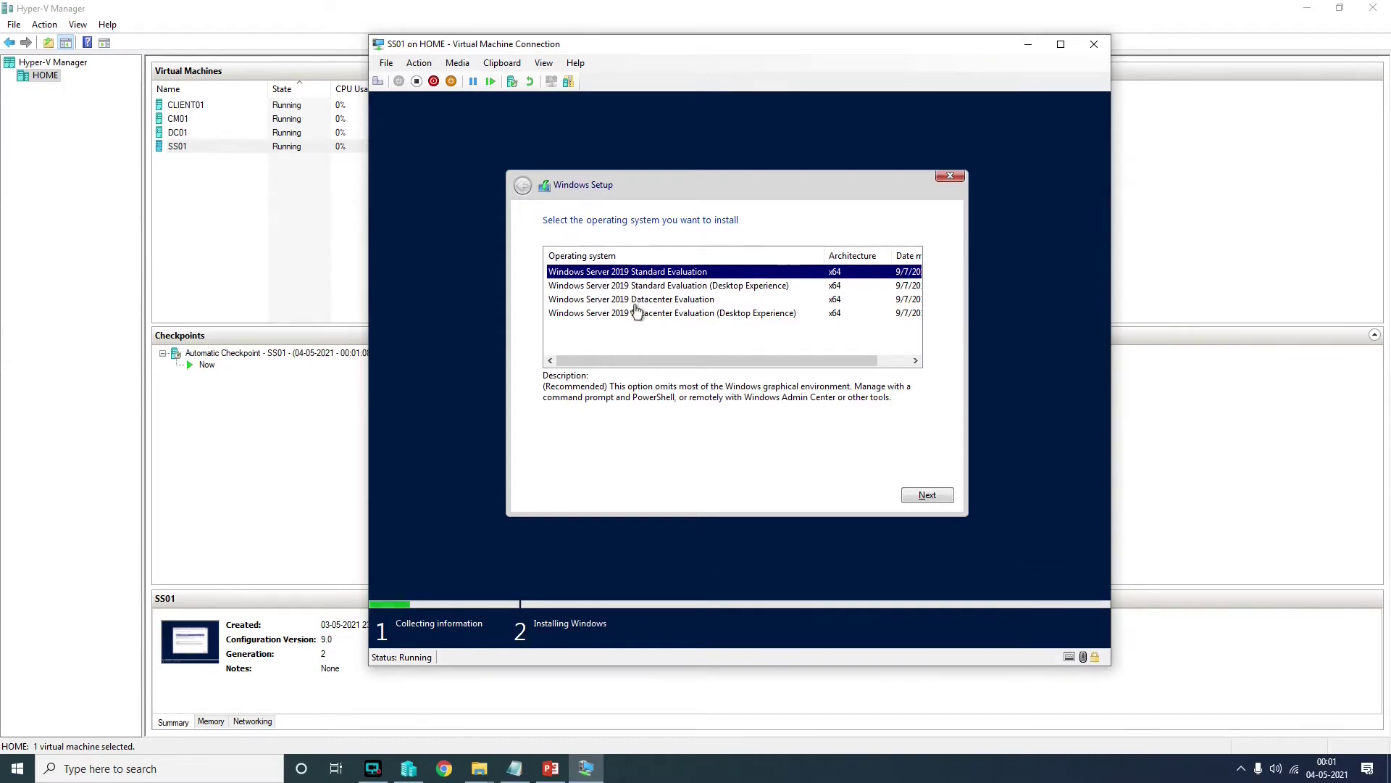
- Pick Windows Server 2019 Standard Evaluation (Desktop Experience) and accept the license terms
left_click(670, 287)
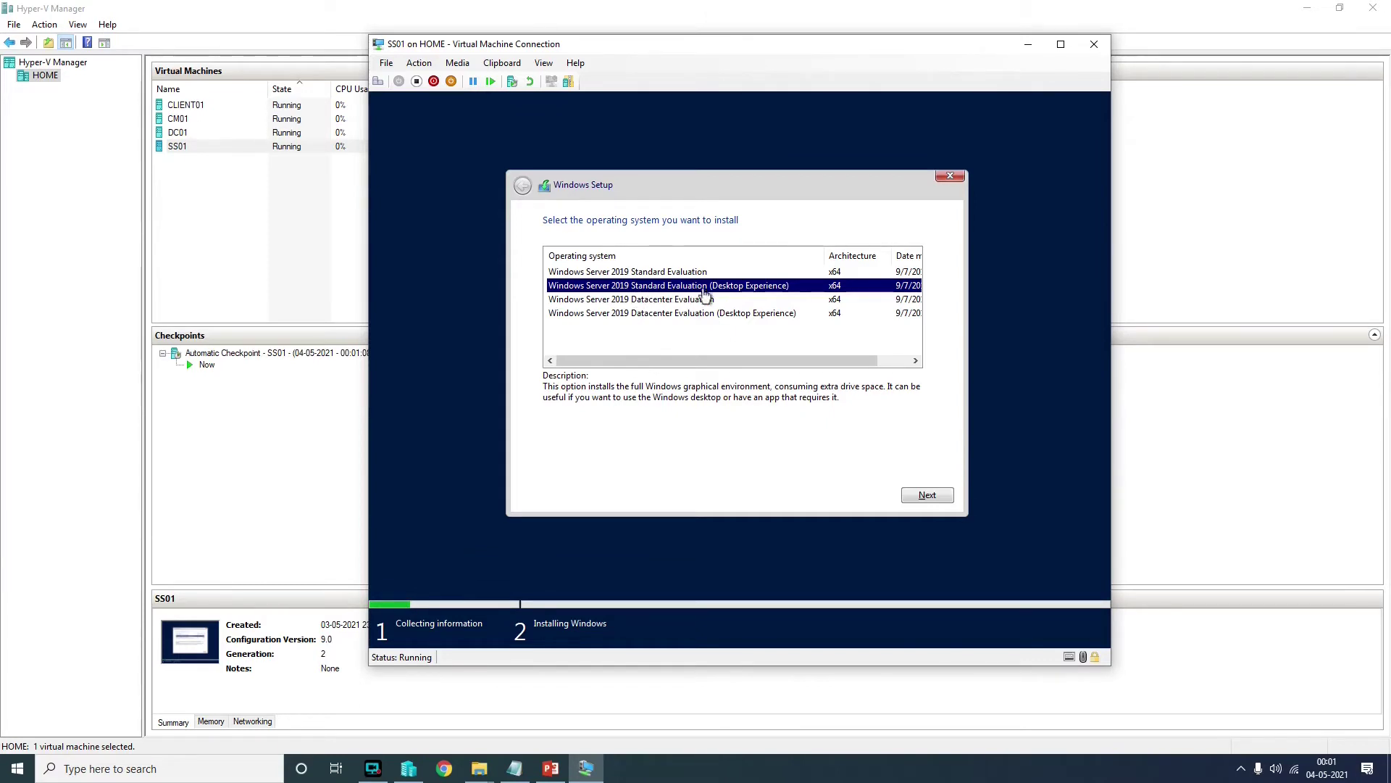
left_click(927, 495)
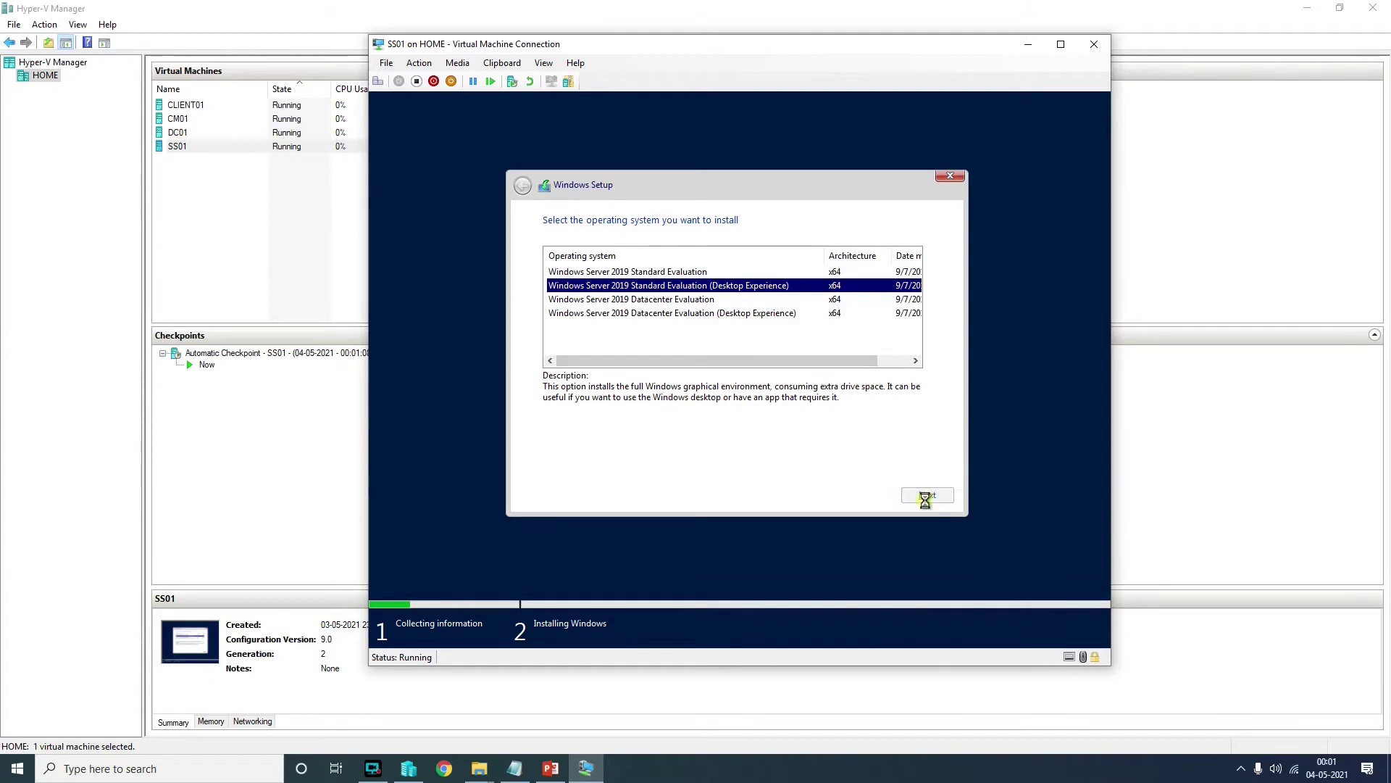
left_click(607, 462)
- Choose a custom install, create a 97.1 GB partition, and install Windows onto Partition 4
left_click(927, 495)
left_click(655, 348)
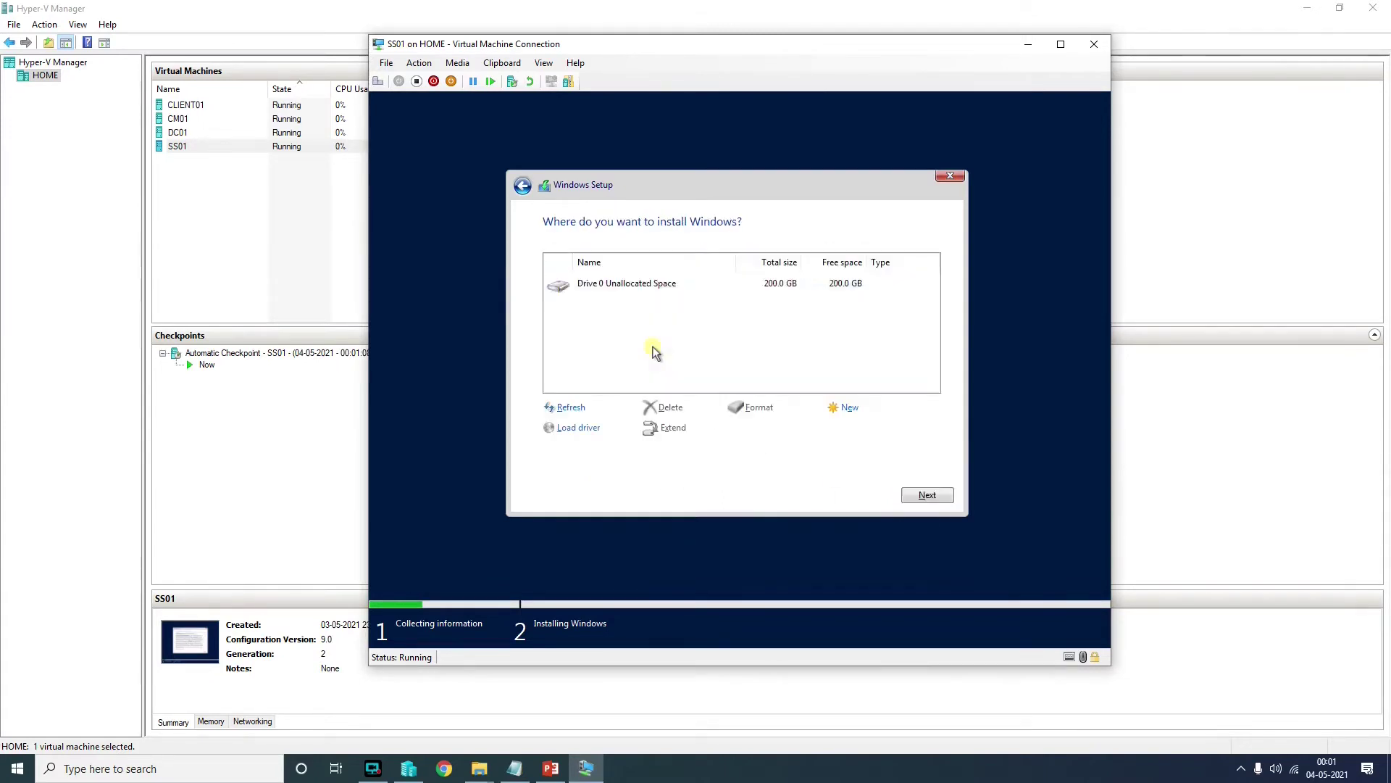
left_click(845, 407)
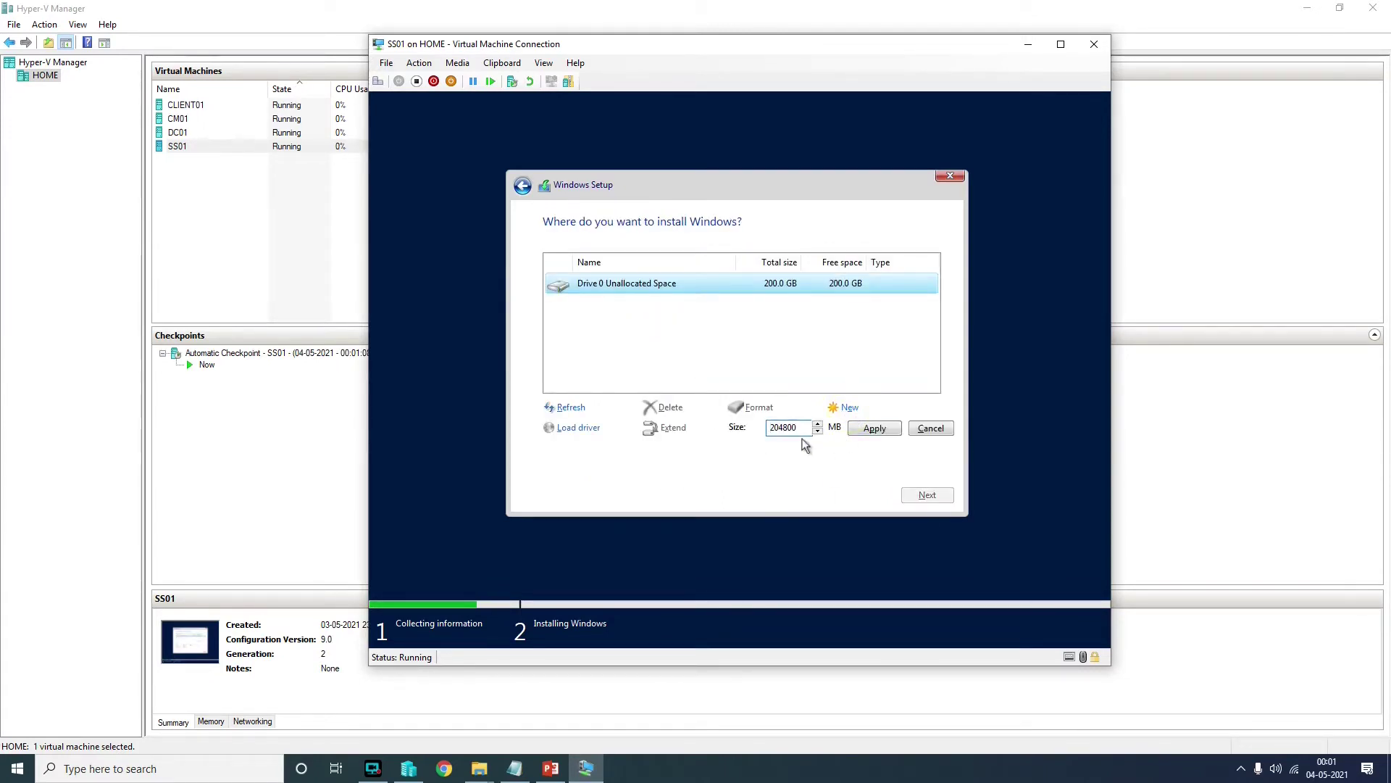
left_click_drag(806, 429, 710, 428)
type("1")
left_click(874, 428)
left_click(833, 429)
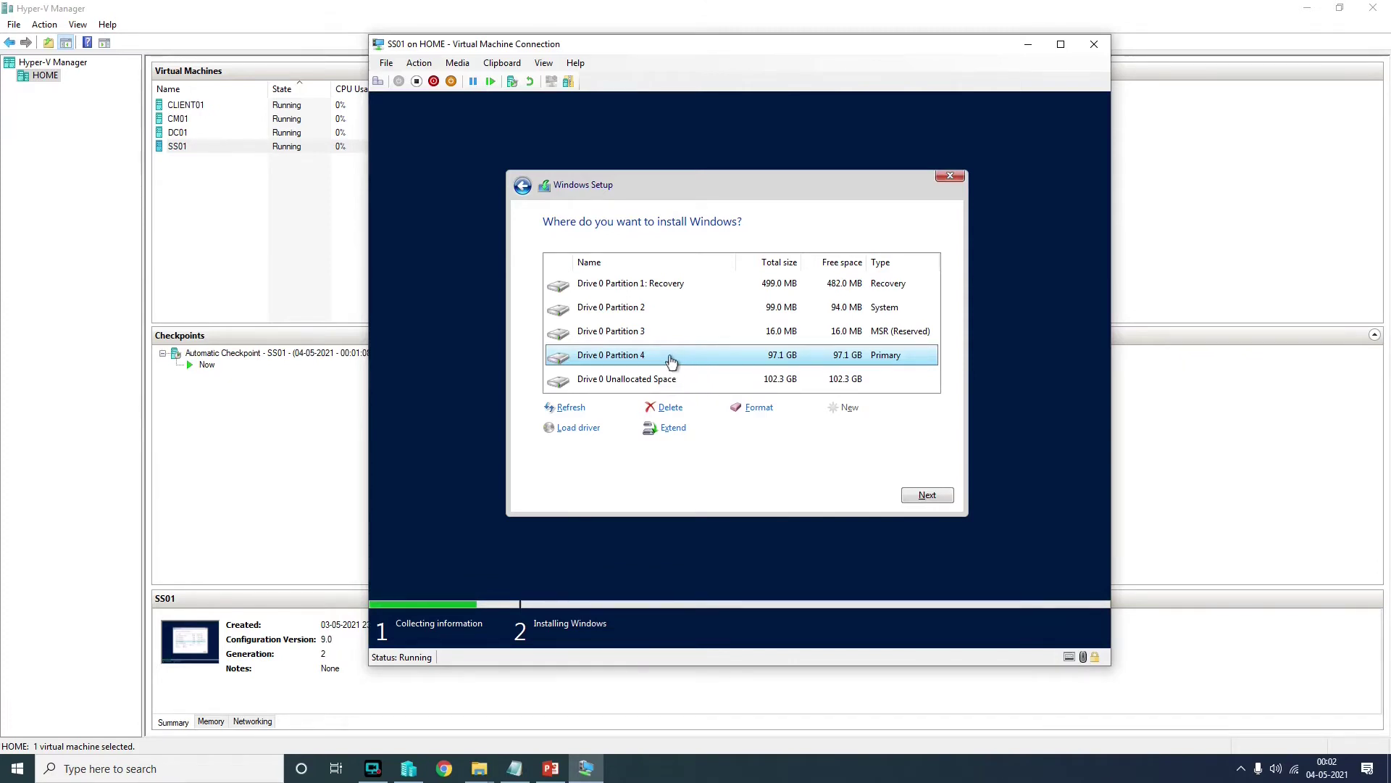
left_click(927, 495)
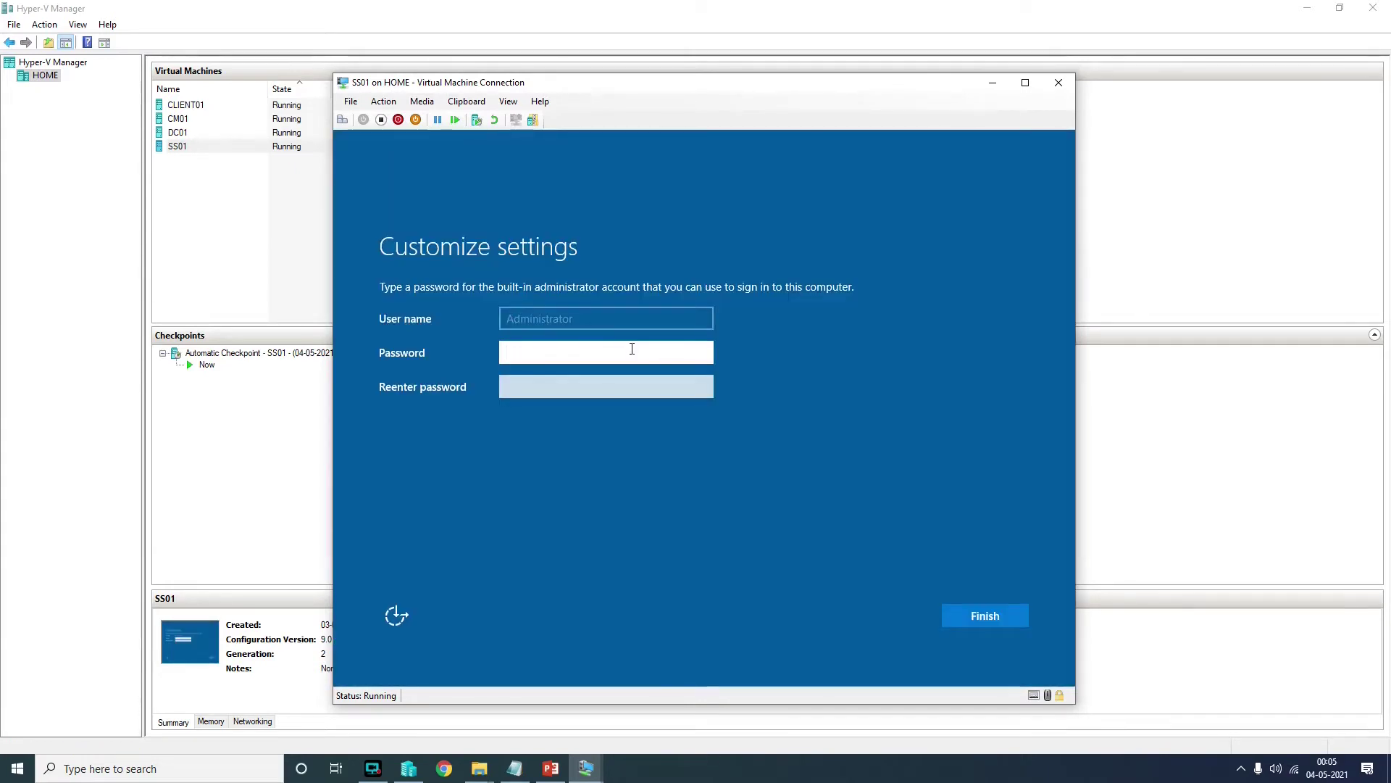
- Enter and confirm the administrator password, then sign in to SS01 with it
type("************")
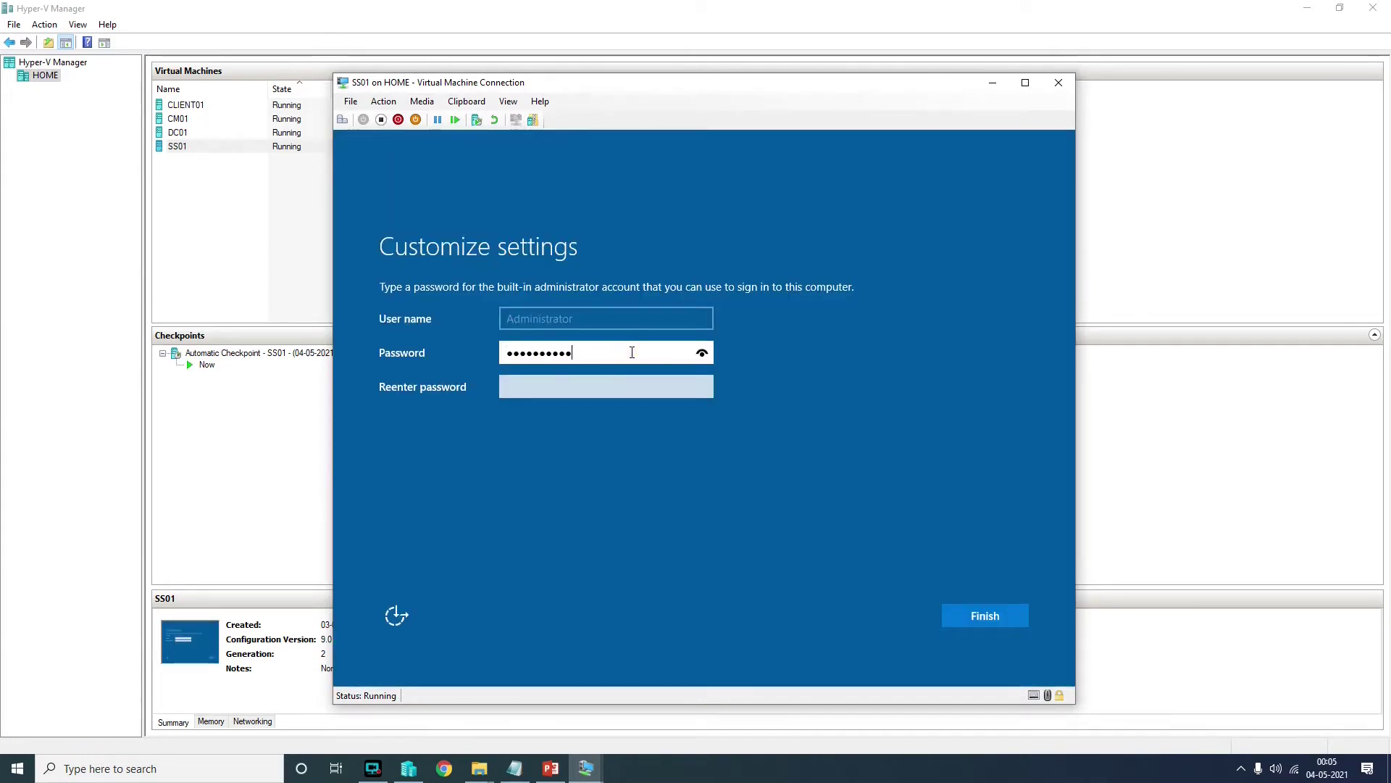
key("Tab")
type("************")
key("Return")
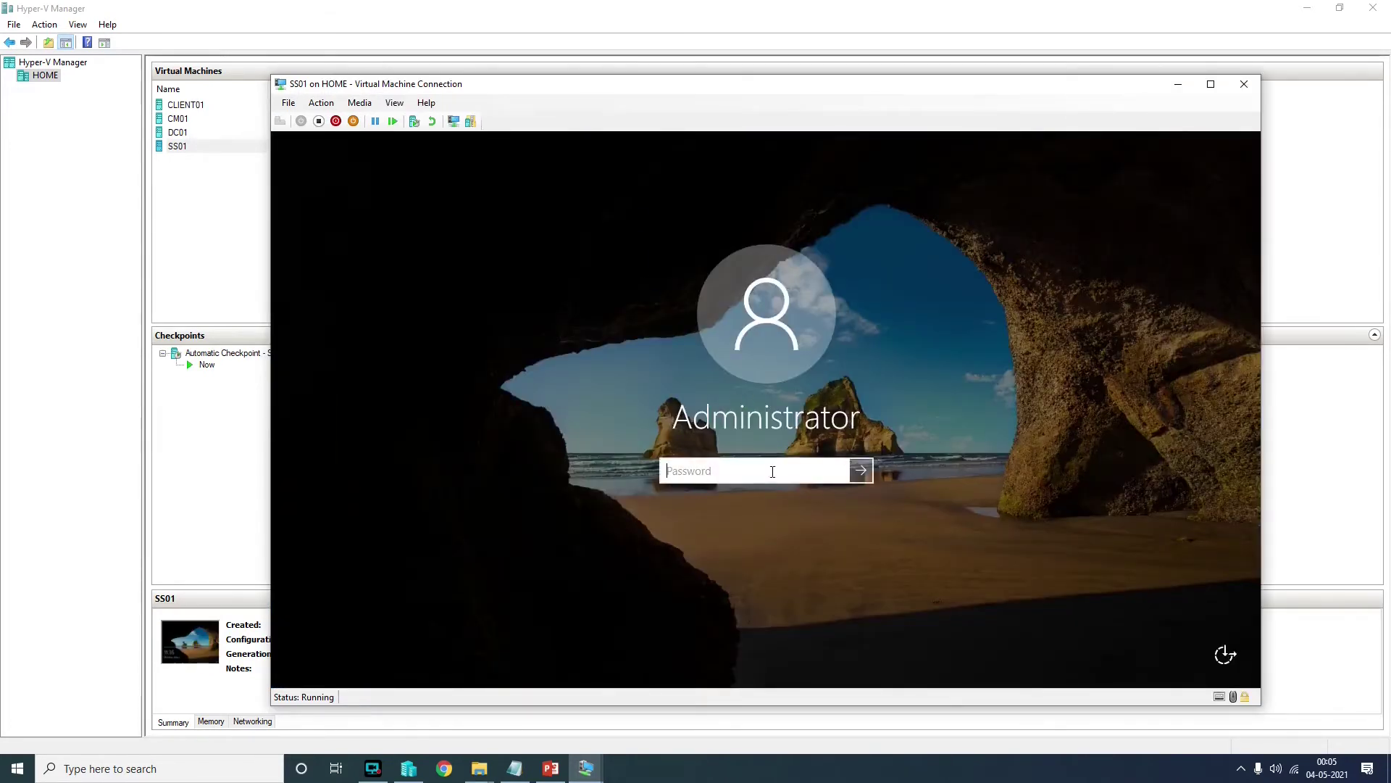
type("****")
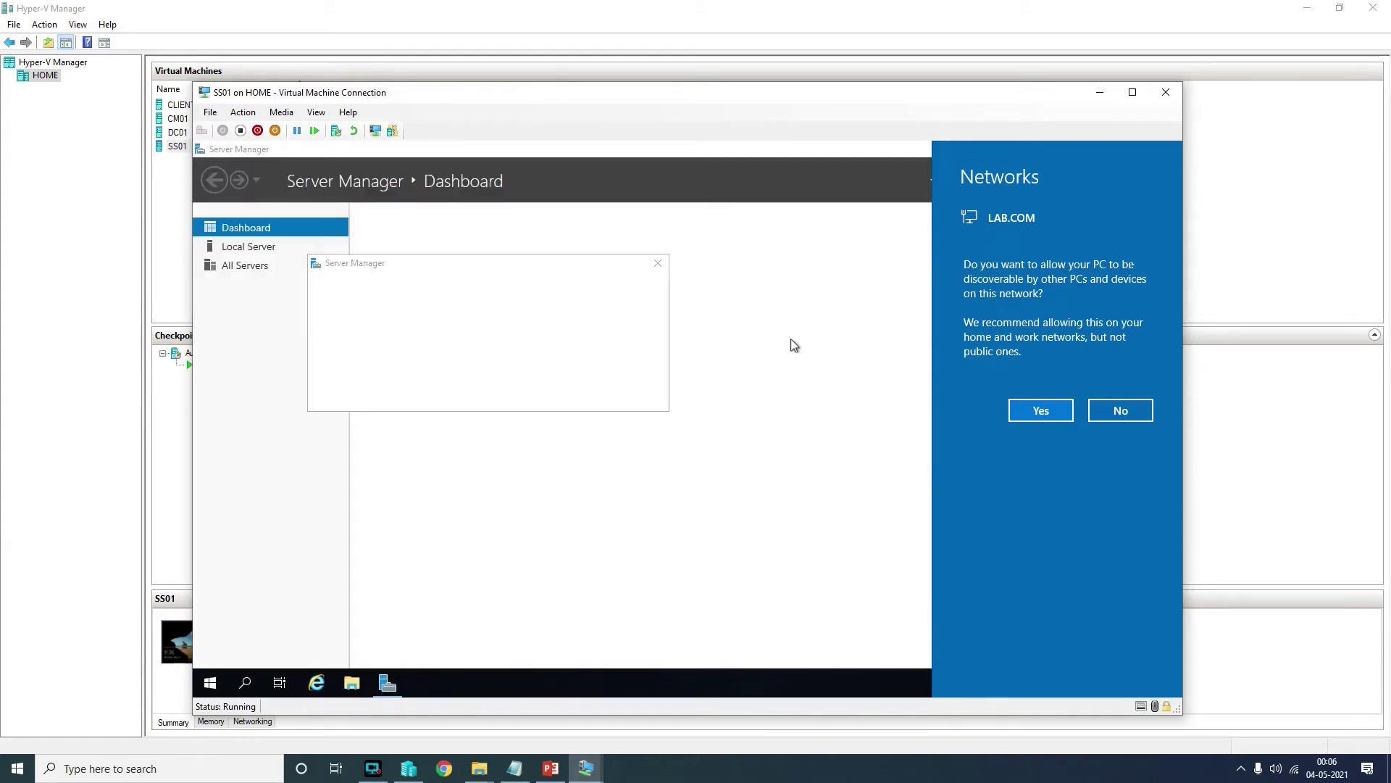
- Decline network discovery, dismiss the Windows Admin Center notice, and close Server Manager
left_click(658, 263)
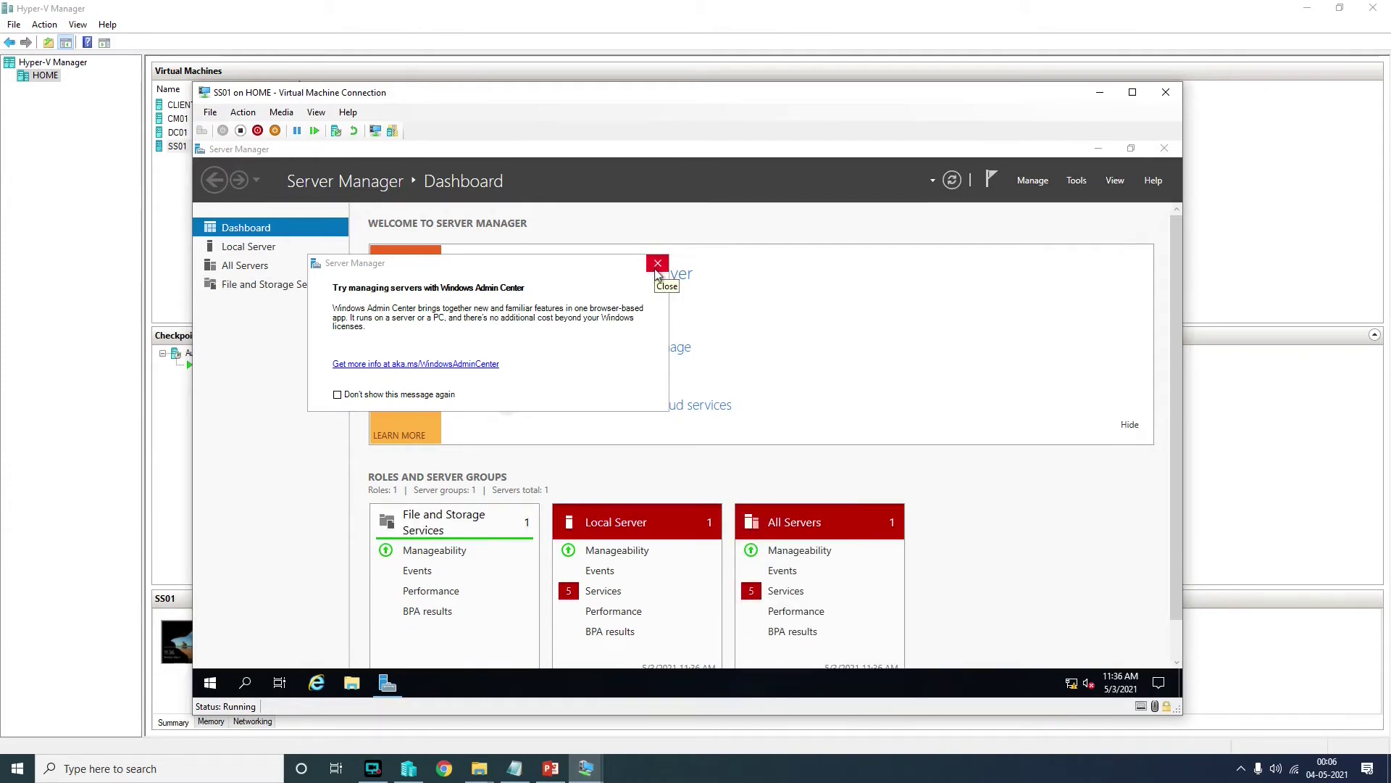
left_click(657, 263)
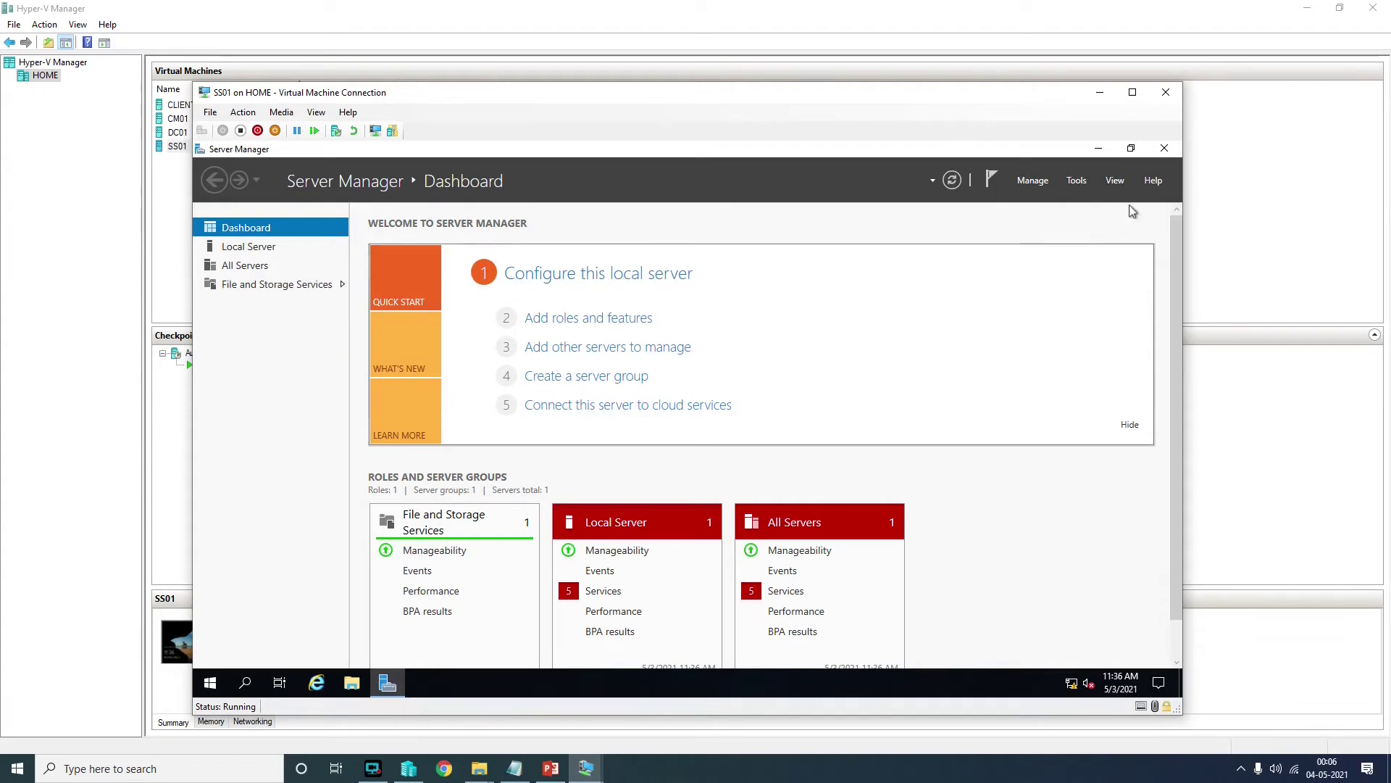
left_click(1164, 148)
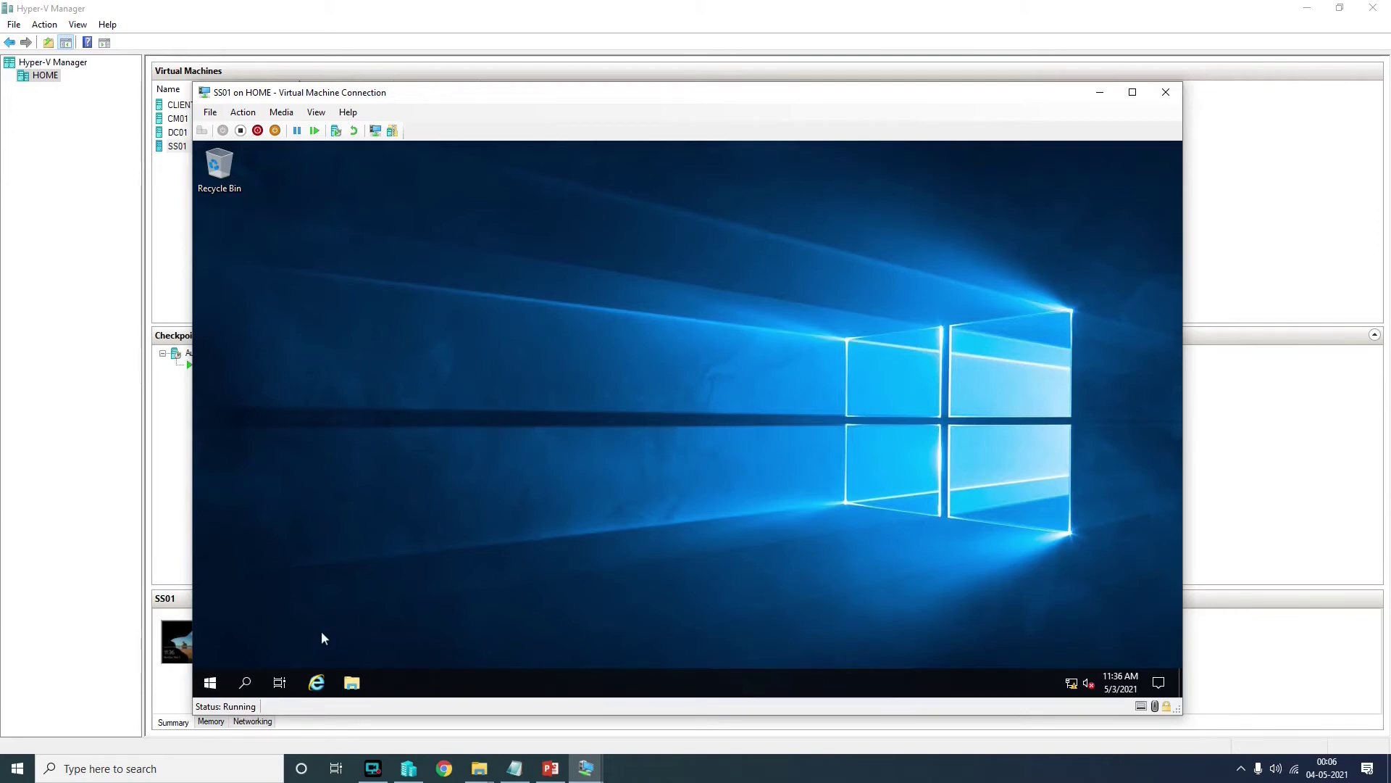
- Open Network Connections on SS01 by running ncpa.cpl from the Run dialog
right_click(218, 677)
left_click(288, 609)
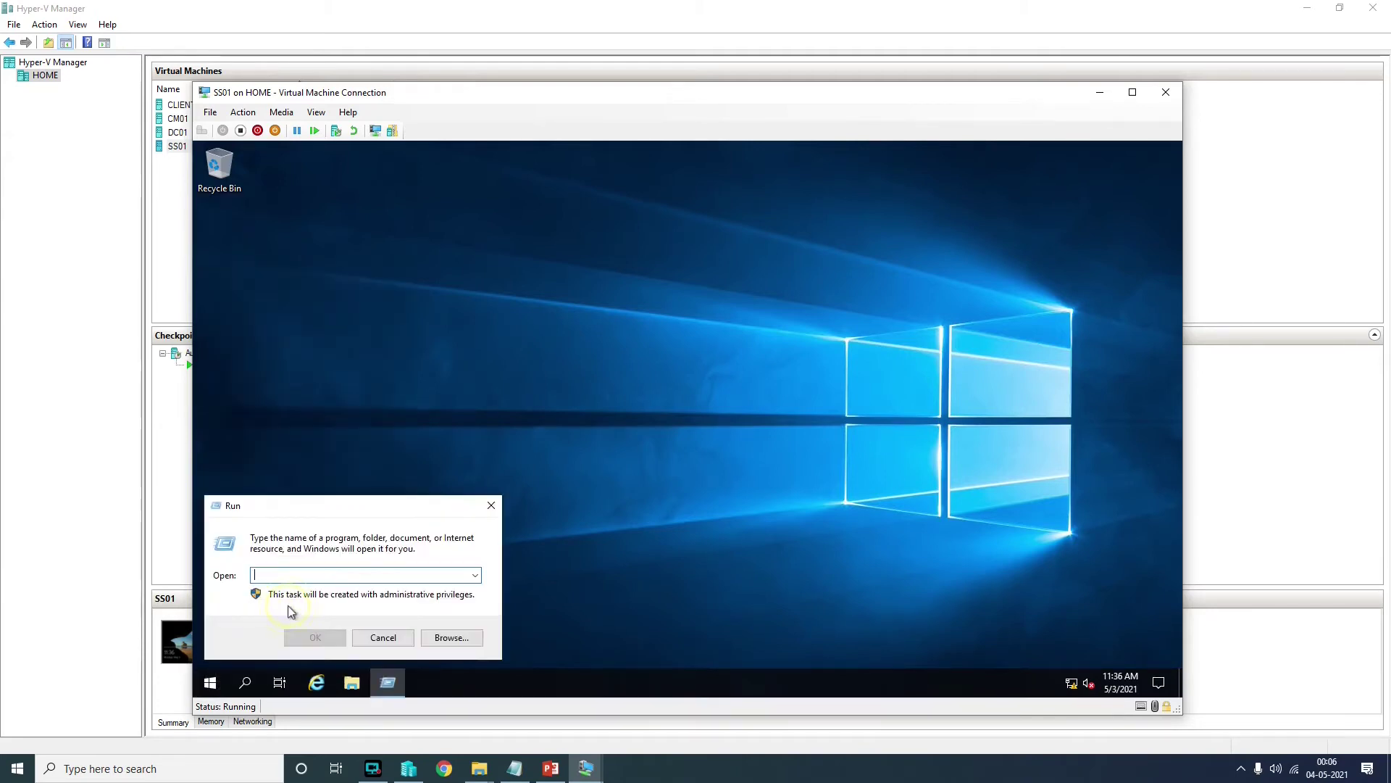
type("ncpa")
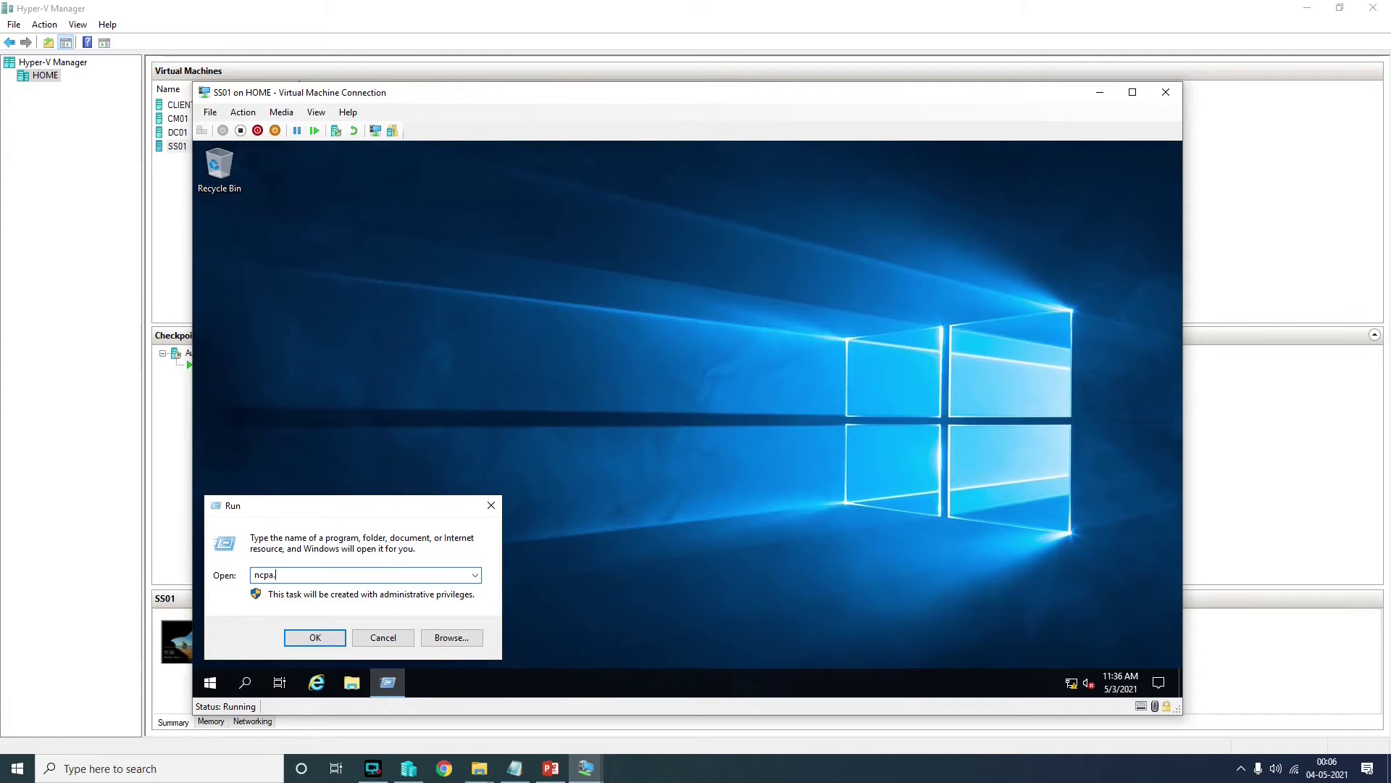
type(".cpl")
key("Return")
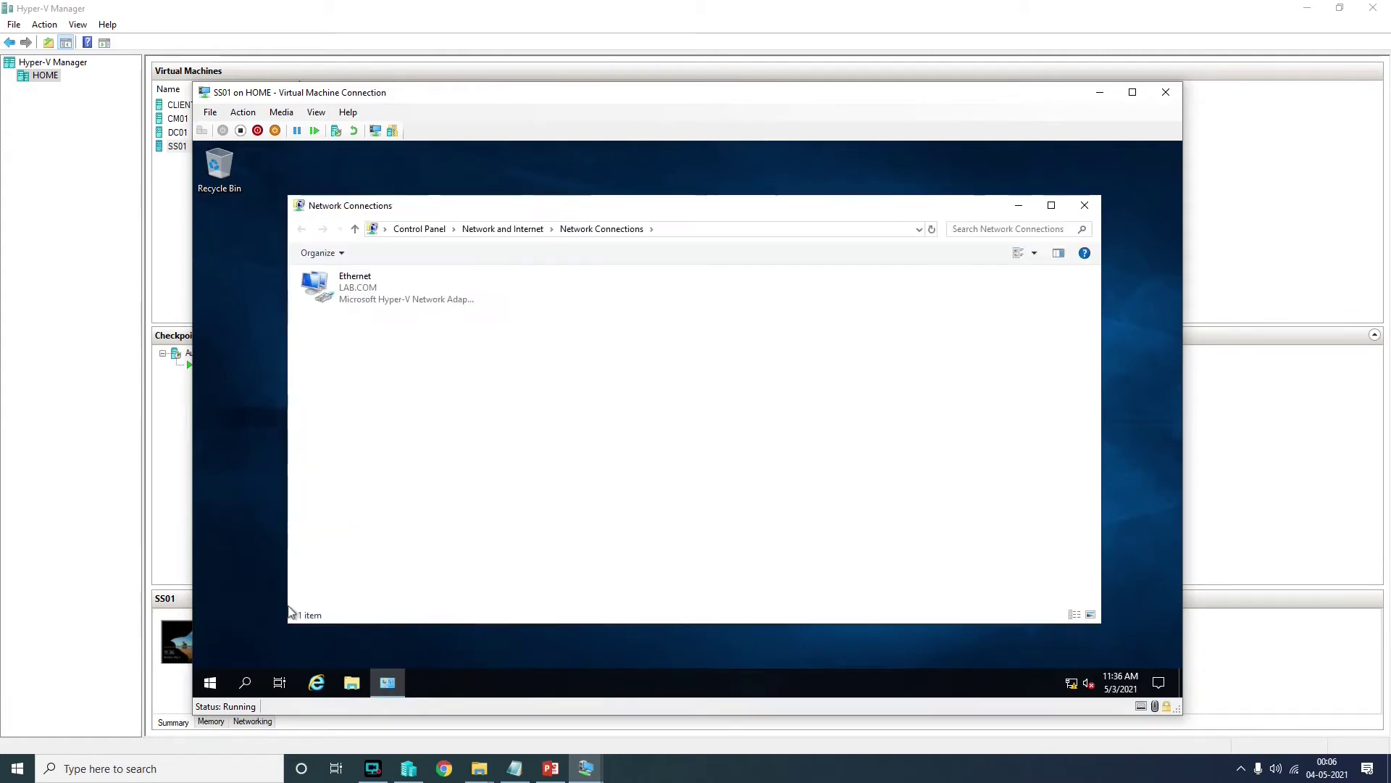
- Open the Internet Protocol Version 4 (TCP/IPv4) properties of the Ethernet adapter
right_click(408, 294)
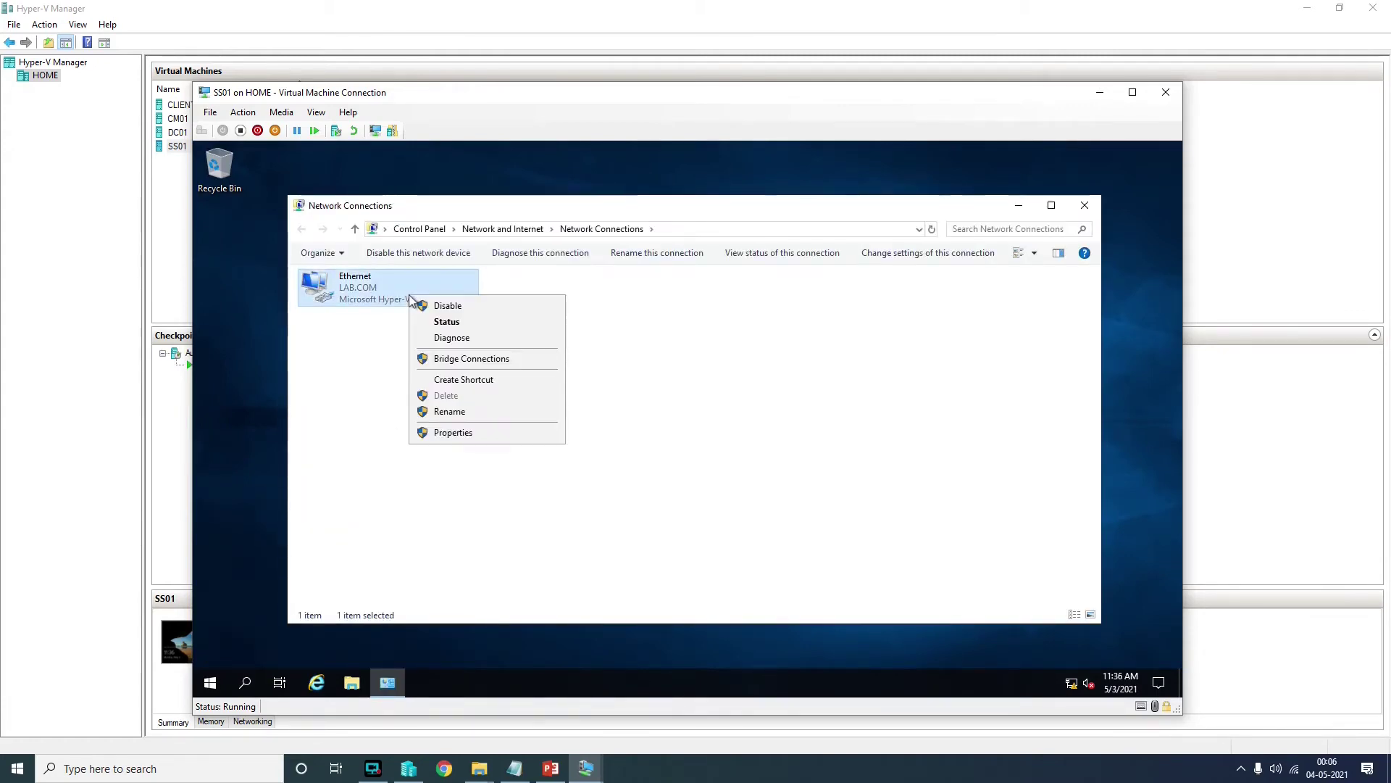
left_click(445, 432)
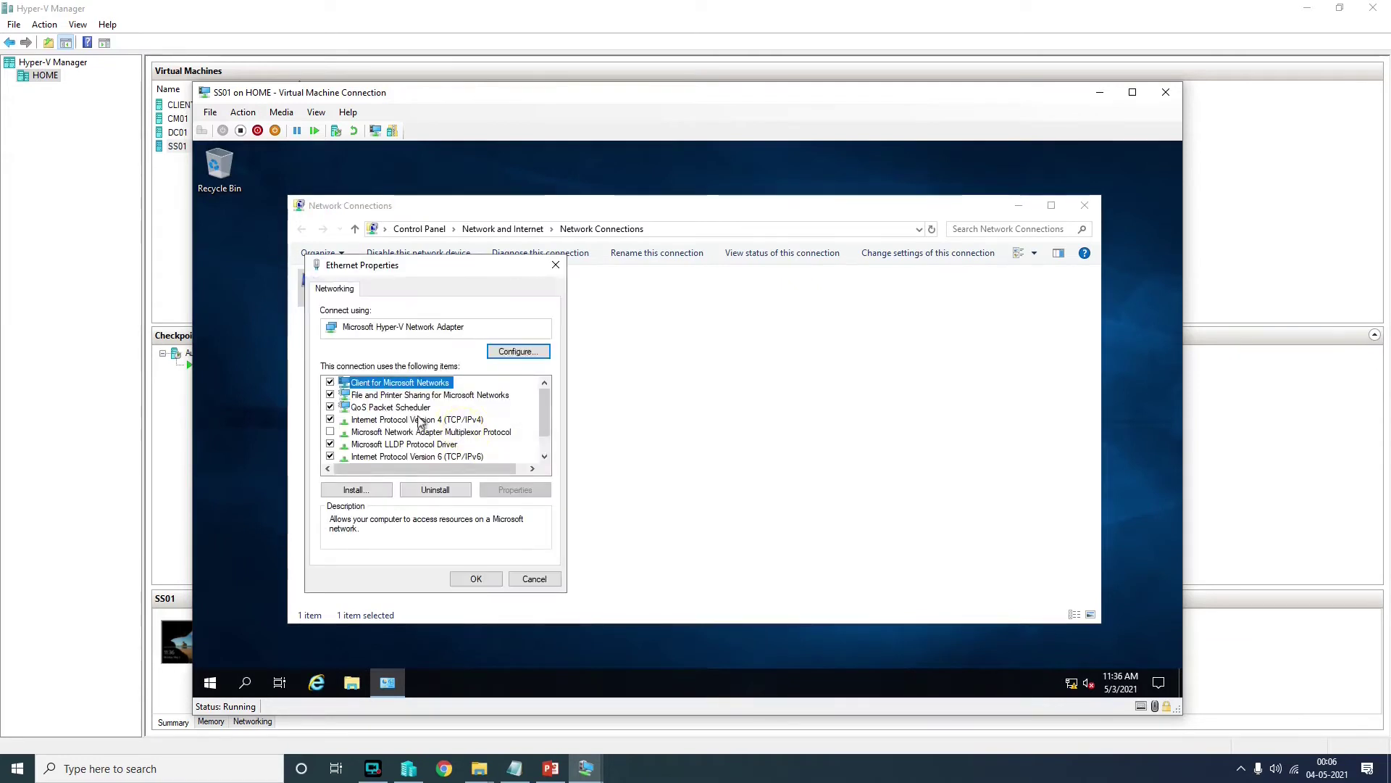
left_click_drag(500, 262, 617, 248)
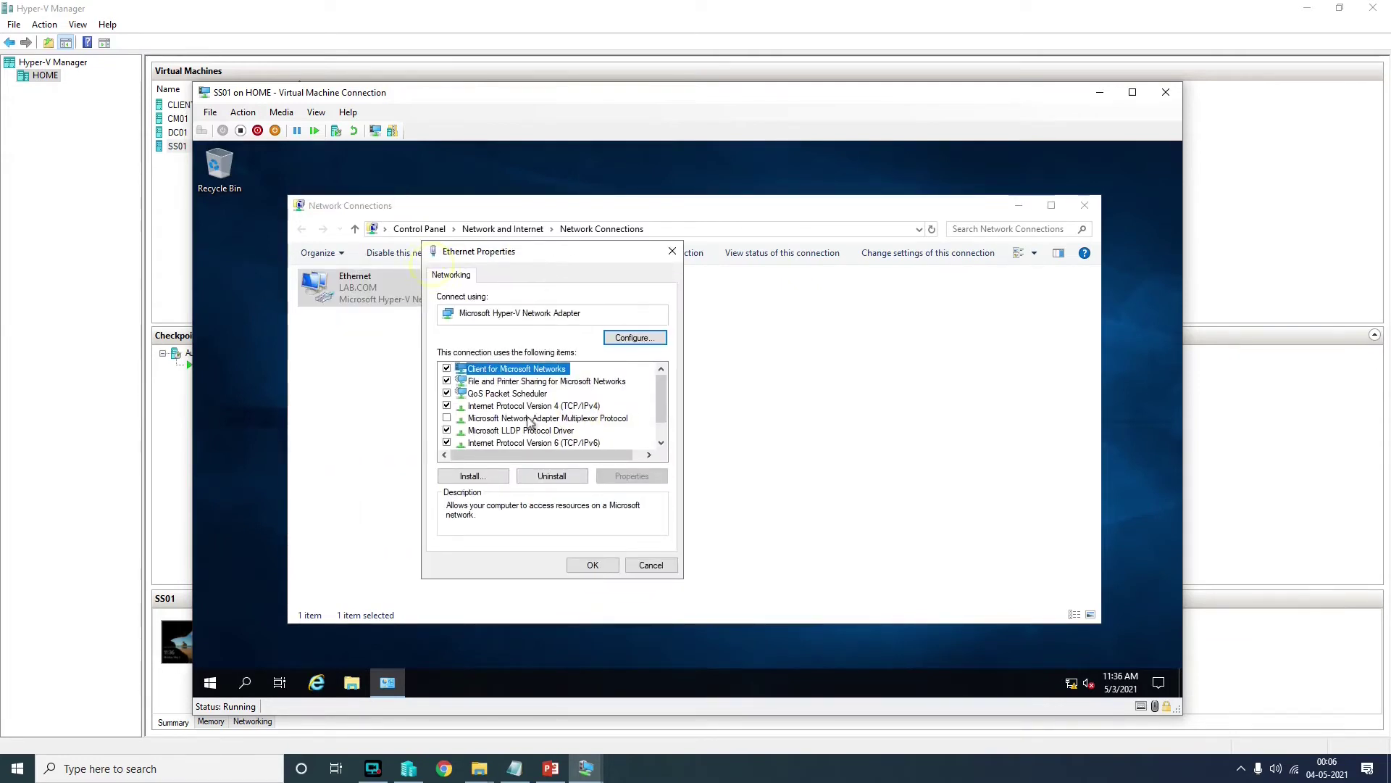
left_click(564, 406)
left_click(631, 476)
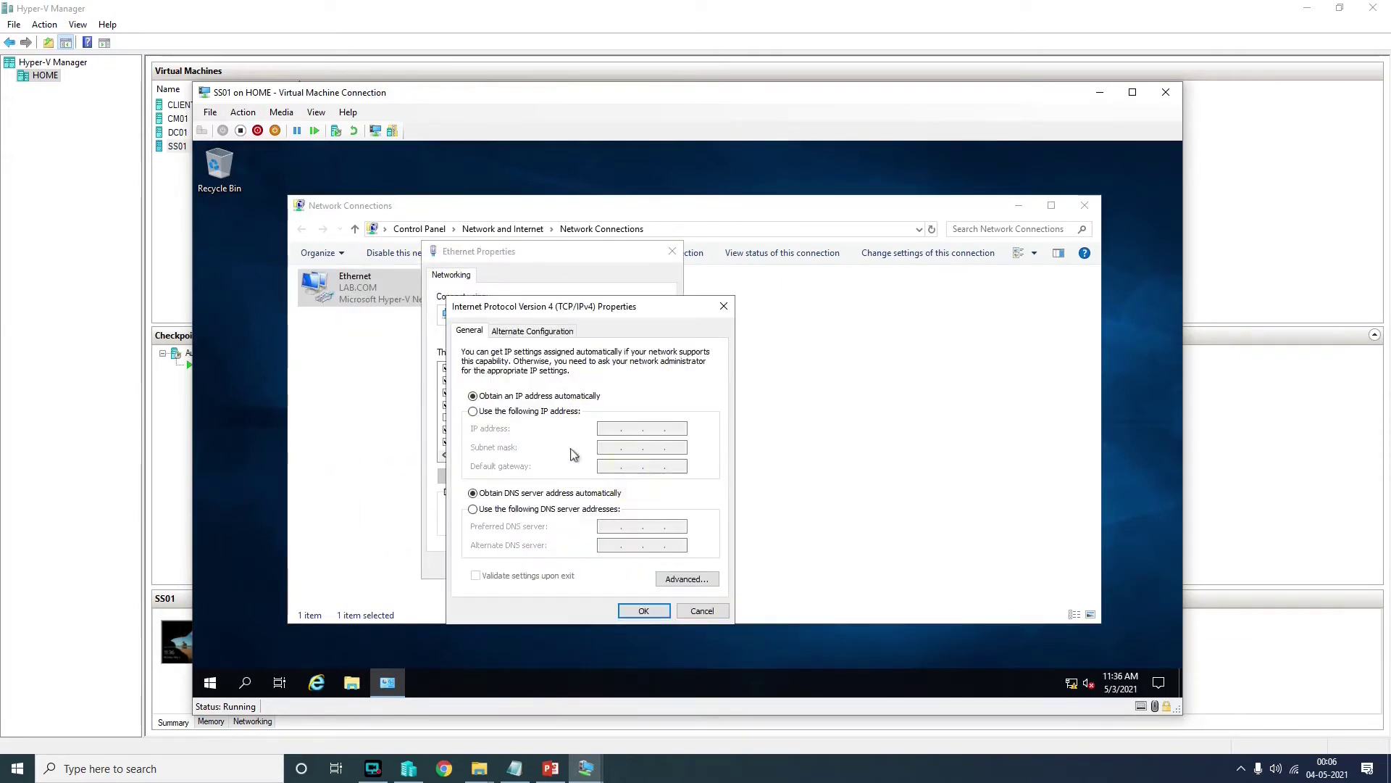
left_click_drag(573, 311, 650, 273)
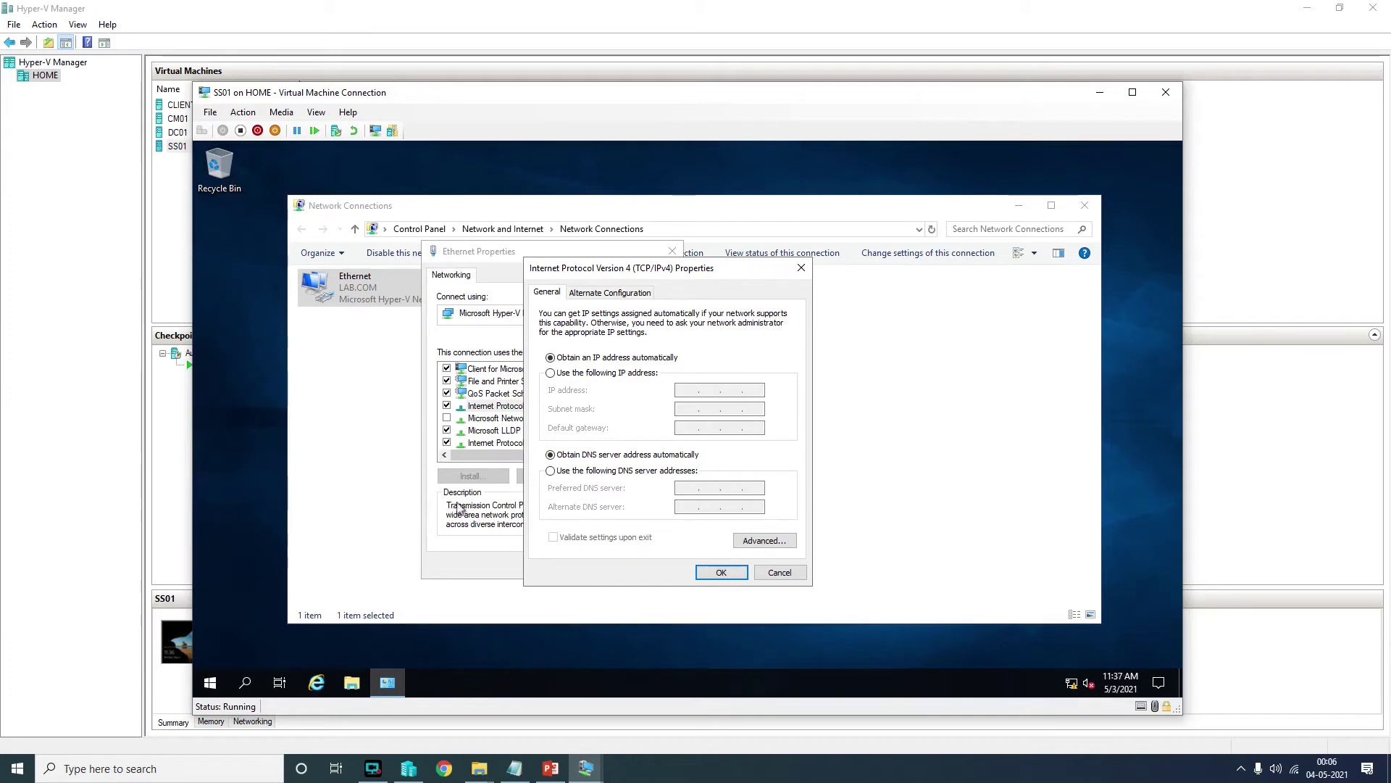
- Launch Notepad on SS01 from the Run prompt
right_click(210, 682)
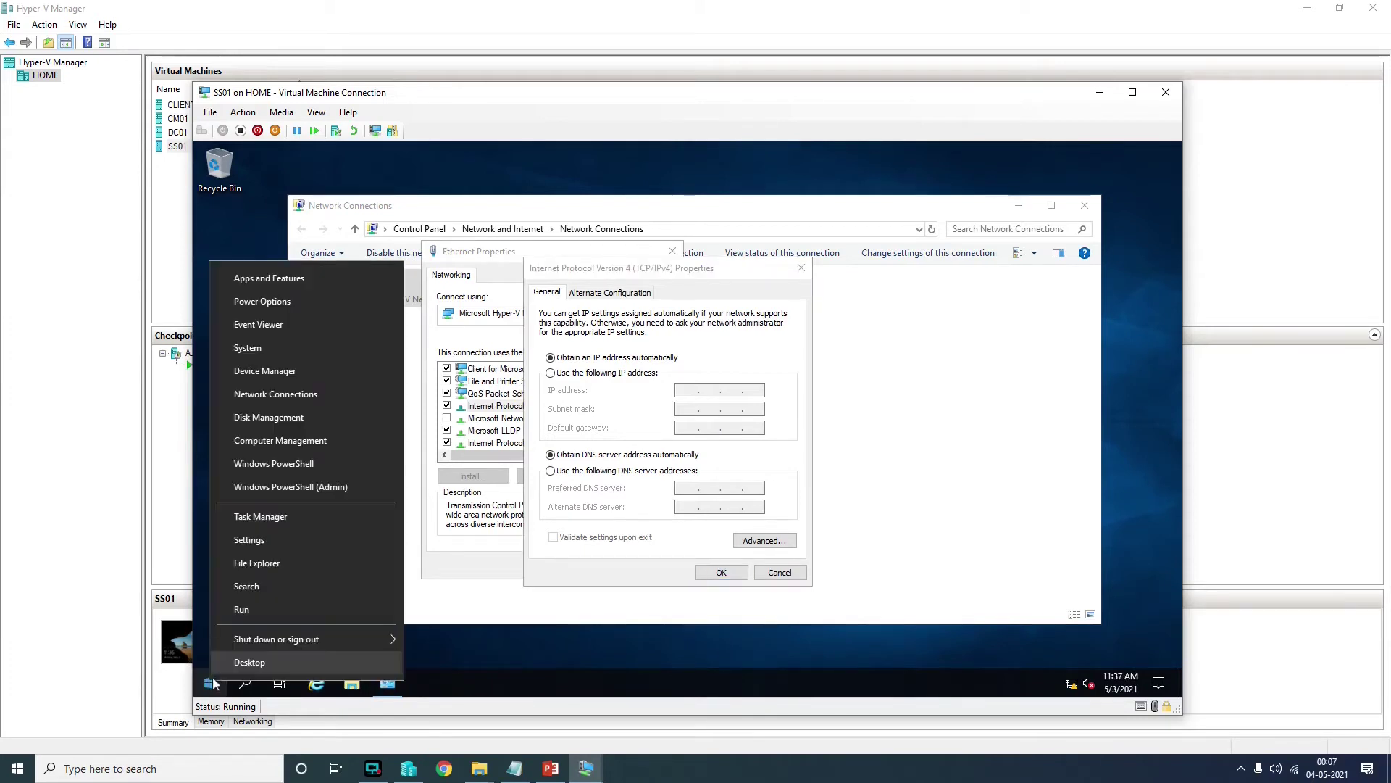
left_click(252, 608)
type("notep")
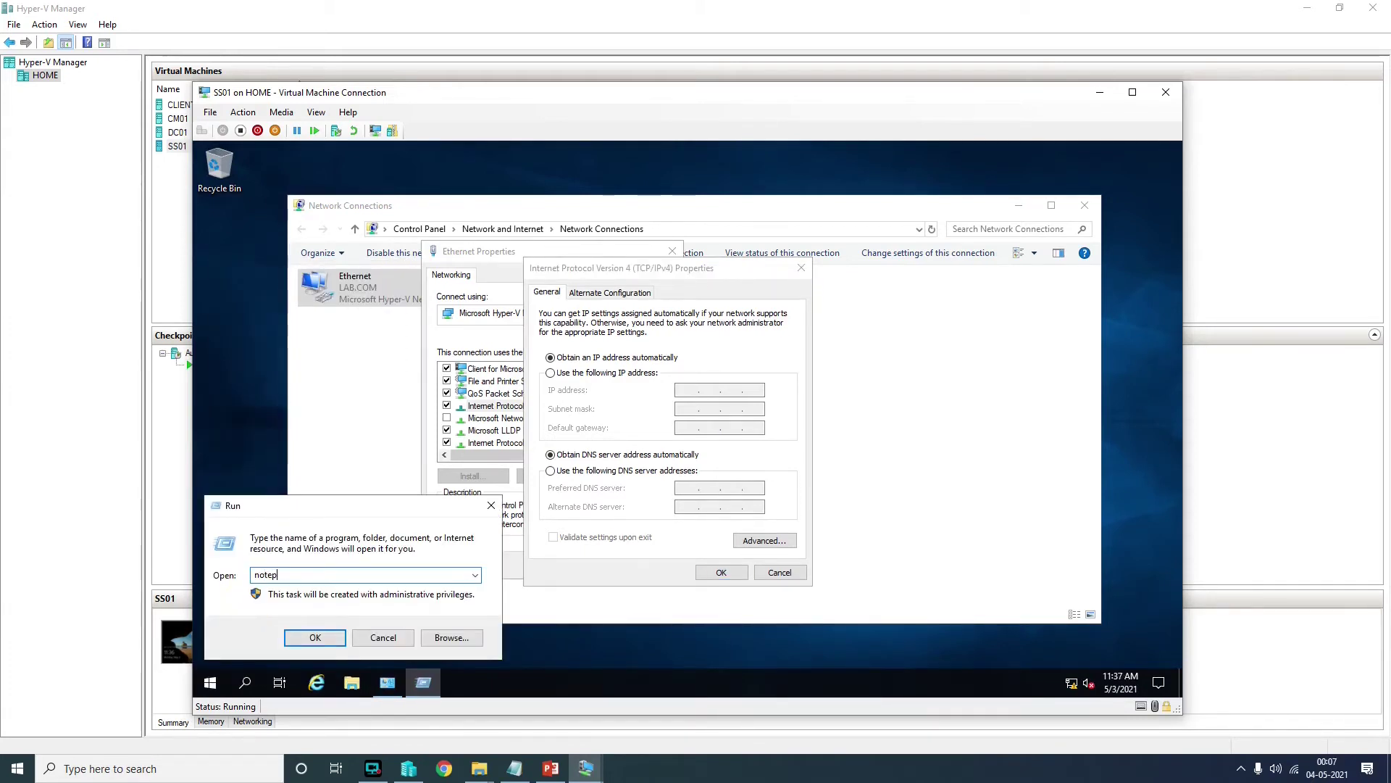
type("ad")
key("Return")
- Note the server addresses DC01 192.168.1.11 and CM01 192.168.1.12 on separate lines
type("CM01-")
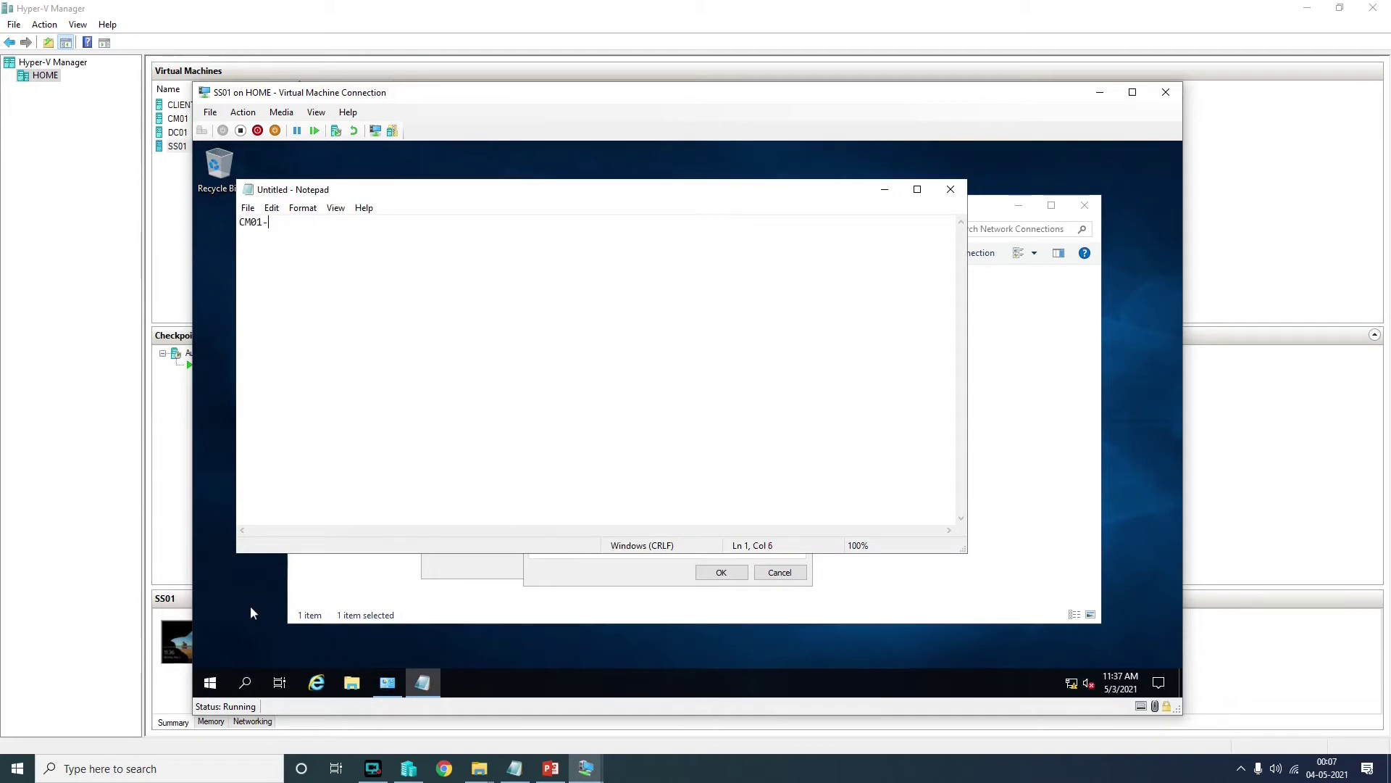
type(" 192.168.1.12")
key("Home")
key("Return")
key("Up")
type("DC01")
key("Down")
key("Up")
type("- 192.168")
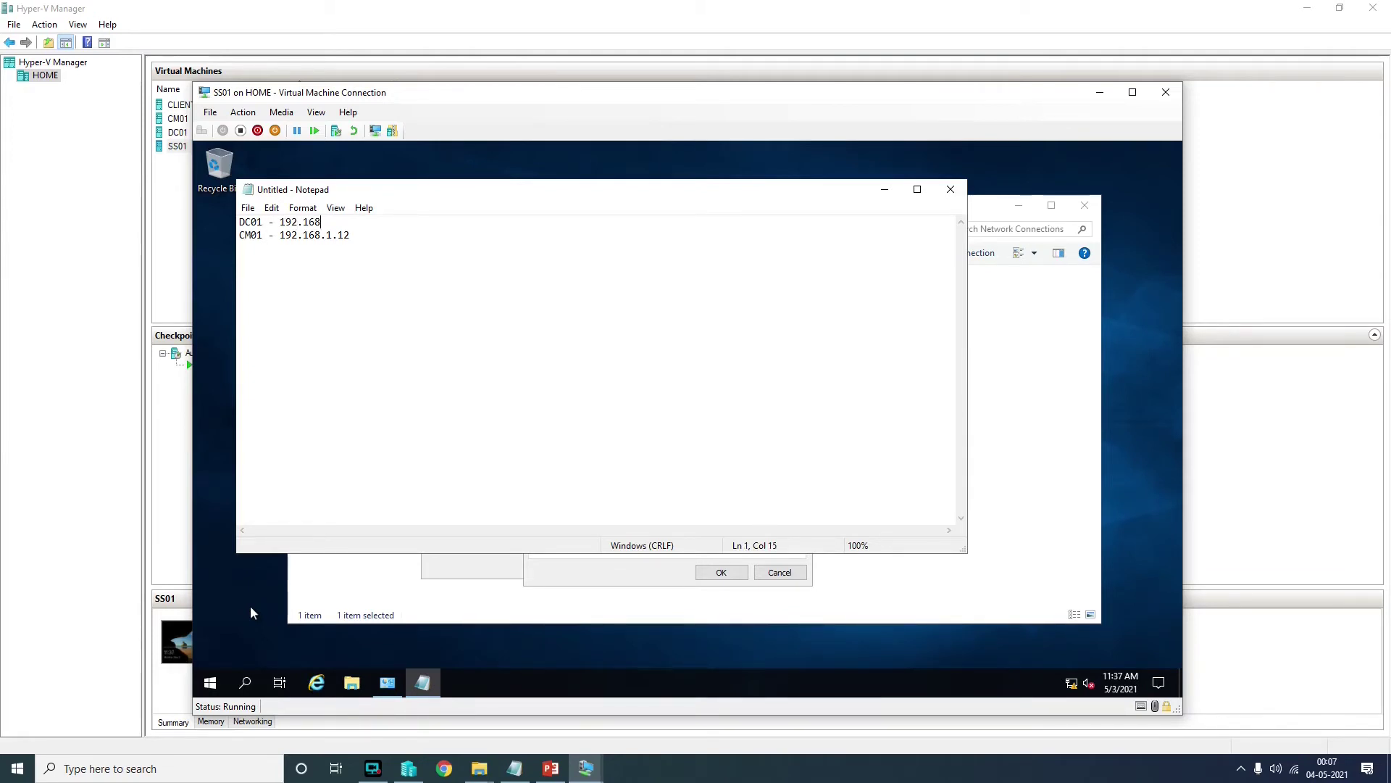
type(".1.11")
- Add the SS01 192.168.1.13 entry, the DHCP range .21–30, and client lines
key("Down")
type("192.168")
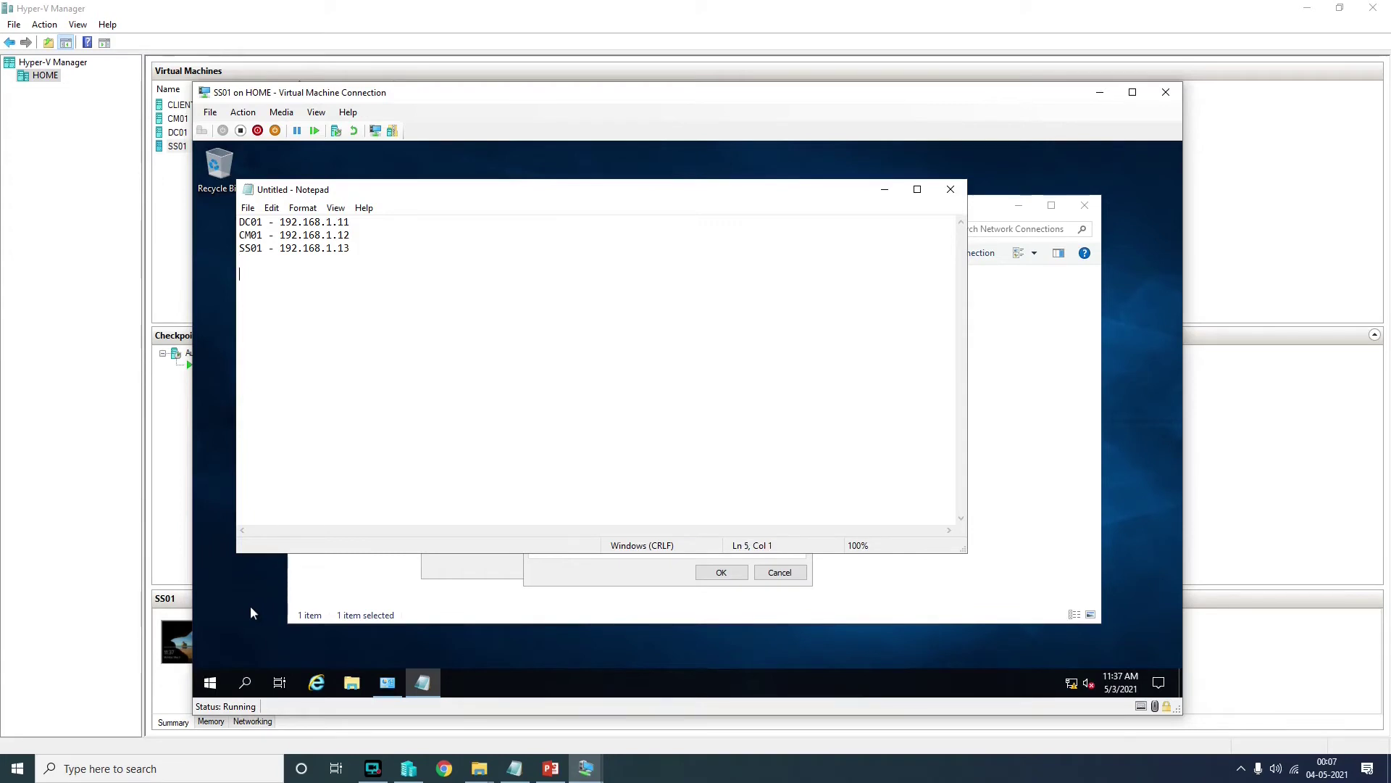
type("DHCOP - 192.168.1.")
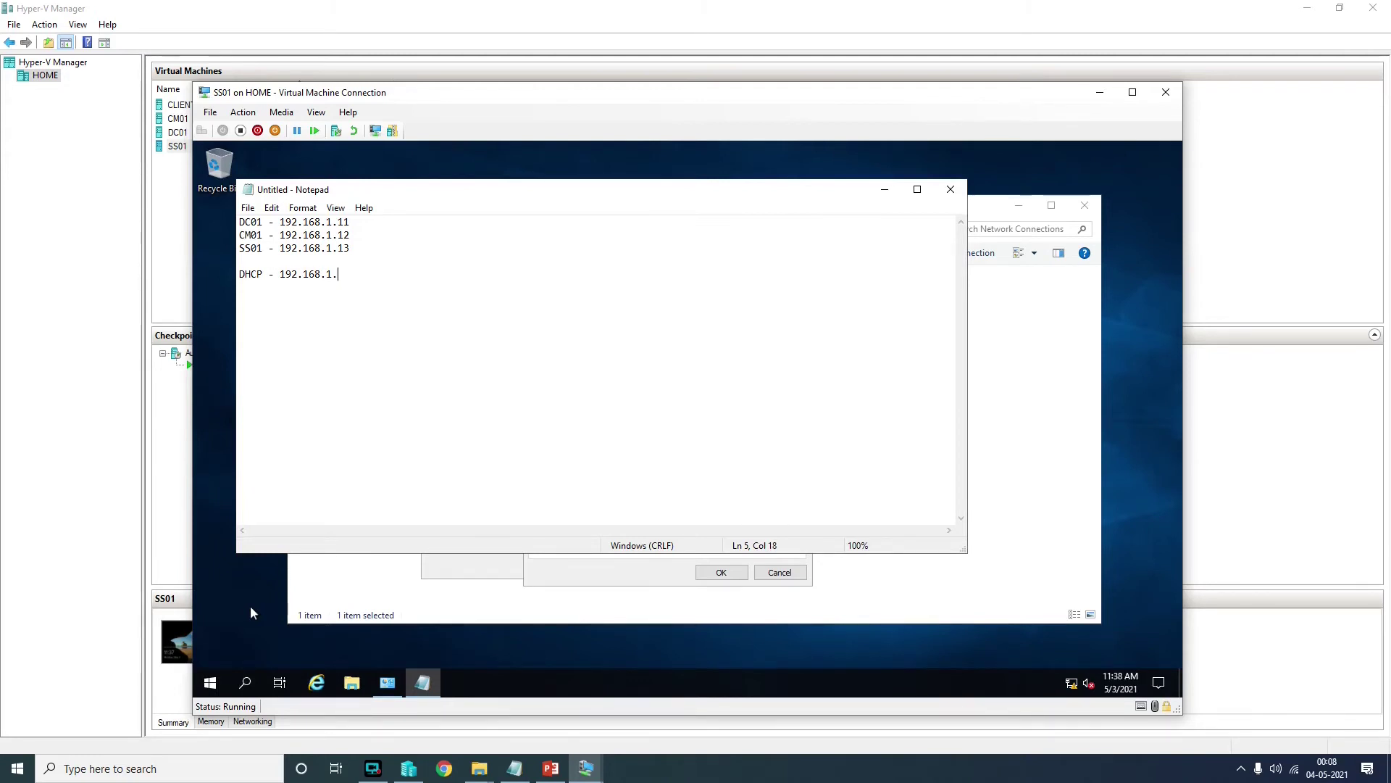
type("21 - 3")
type("lient01")
type("Client02 -")
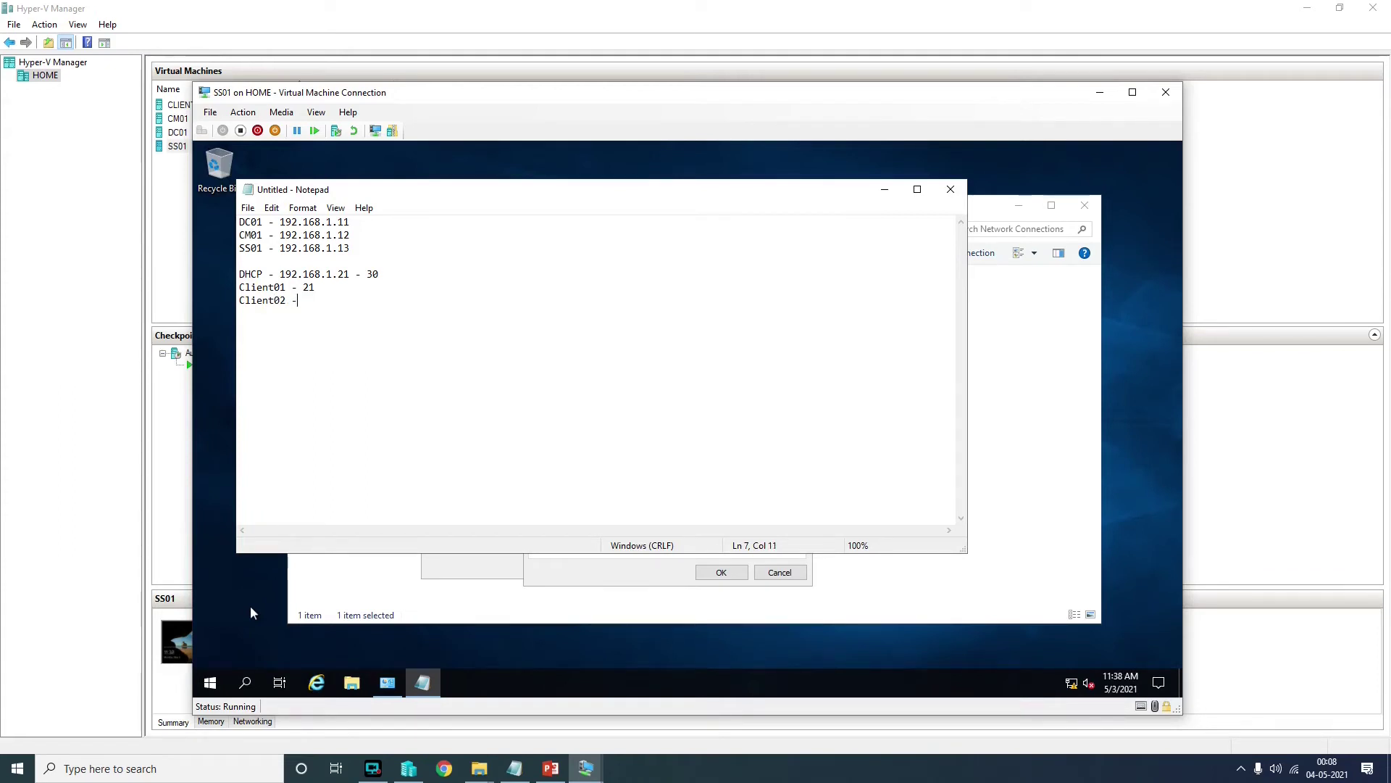
type(" 22")
- Switch the adapter to manual IPv4 address 192.168.1.13 with mask 255.255.255.0
left_click(884, 189)
left_click(552, 372)
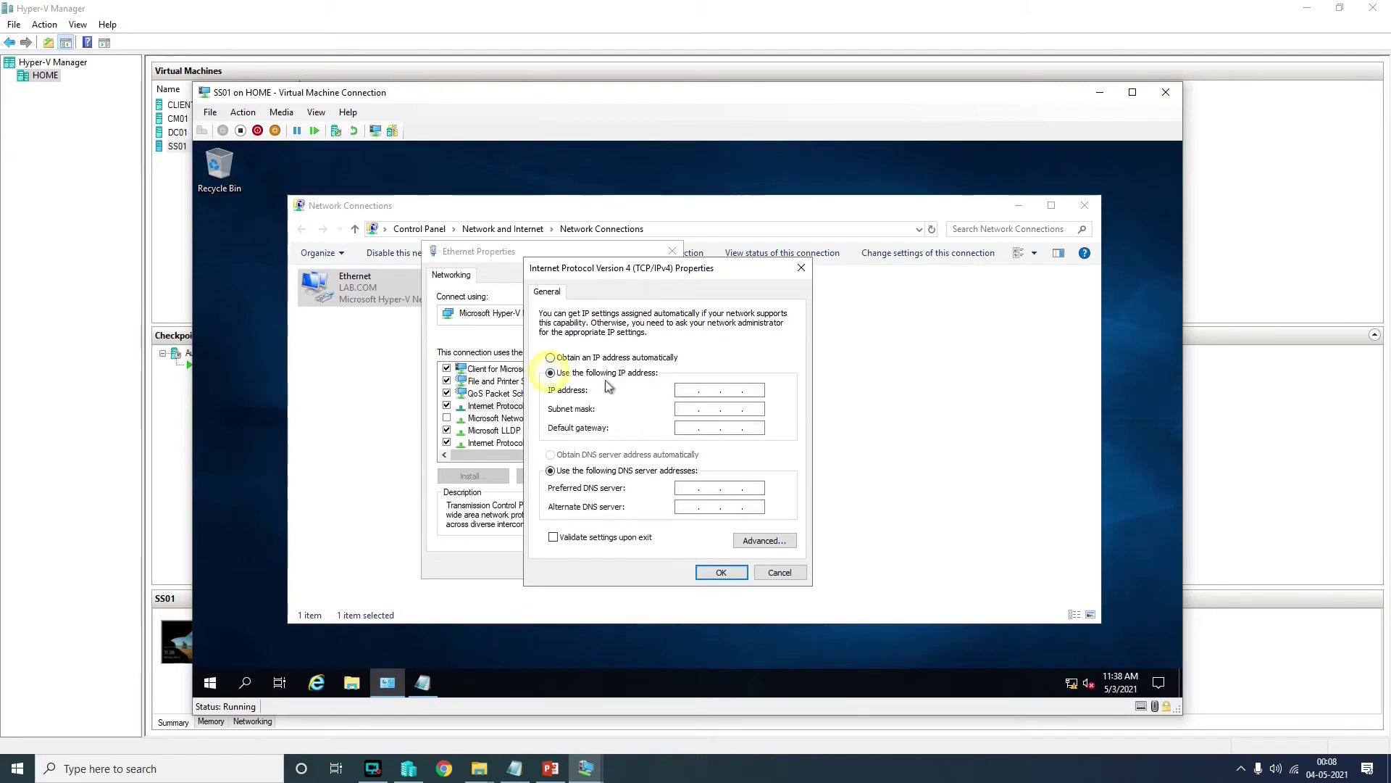
left_click(689, 390)
type("192.168.1.13")
key("Tab")
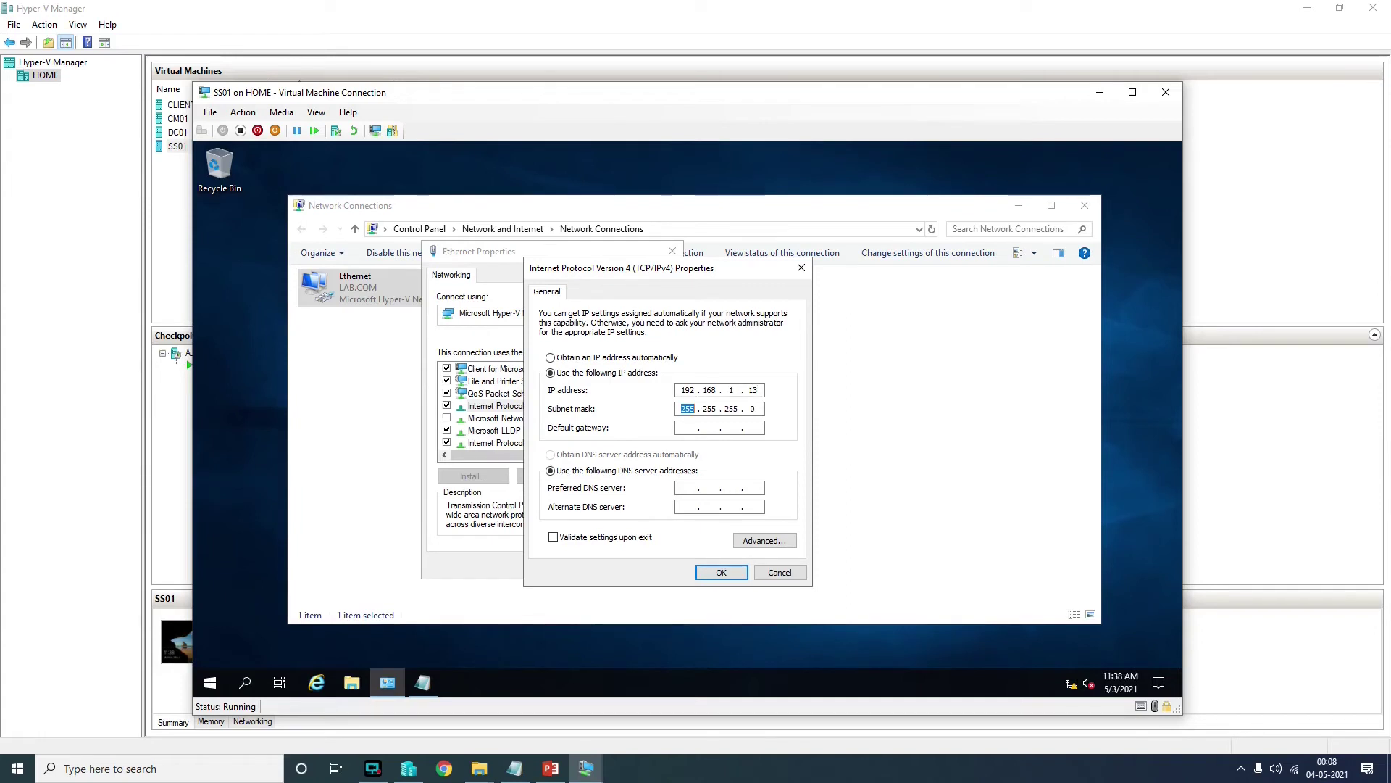
- Enter gateway 192.168.1.1 and preferred DNS 192.168.1.11, then apply and close
left_click(688, 428)
type("192 . 168 . 1 . 1")
key("Tab")
left_click(690, 491)
type("192 . 168 . 1 . ")
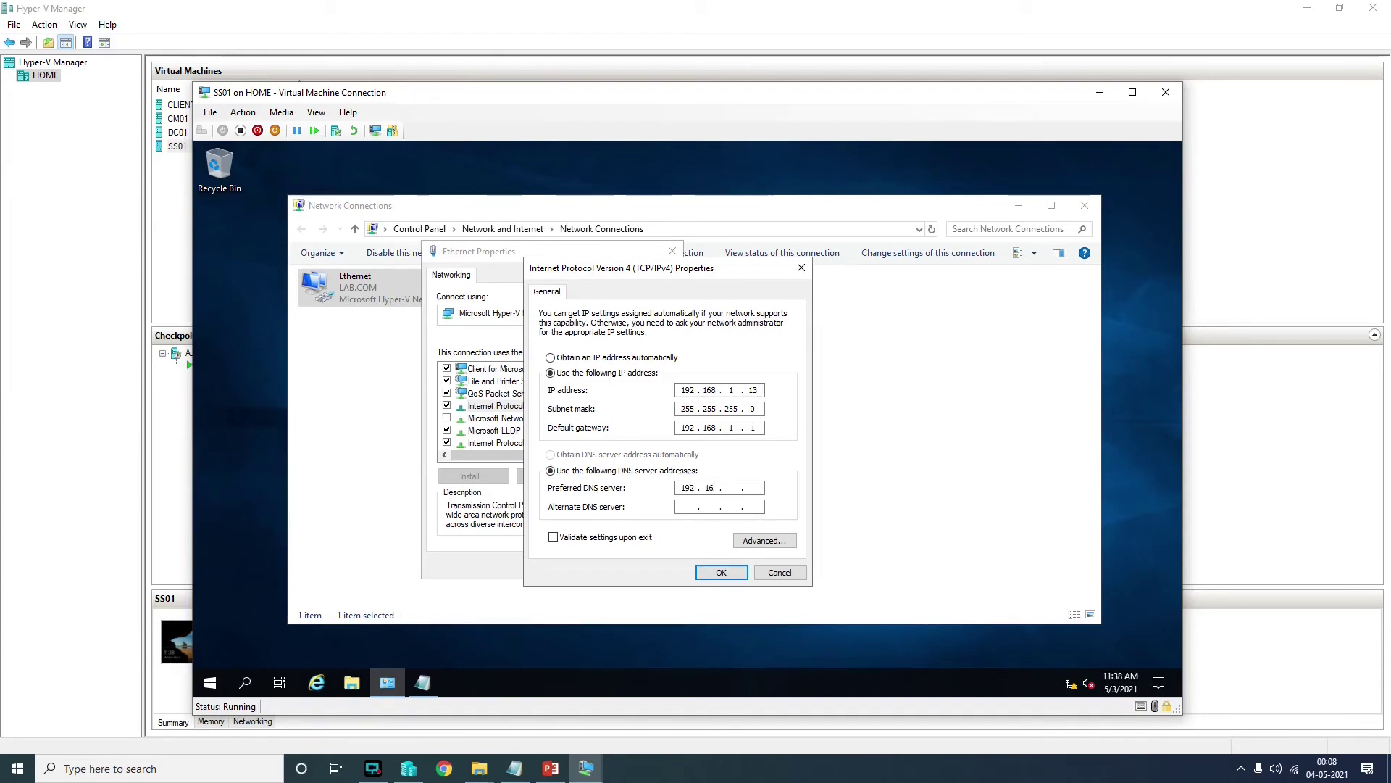
type("11")
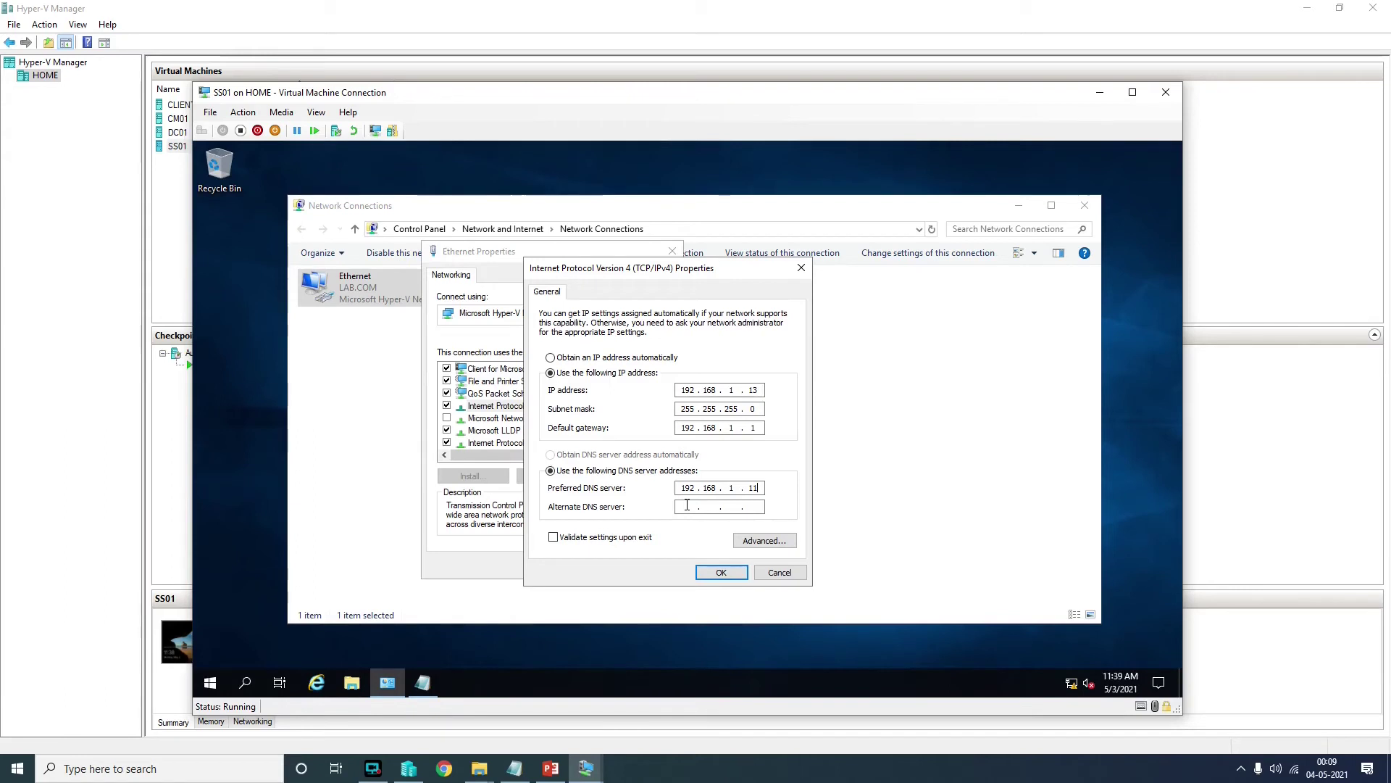
left_click(721, 572)
left_click(592, 567)
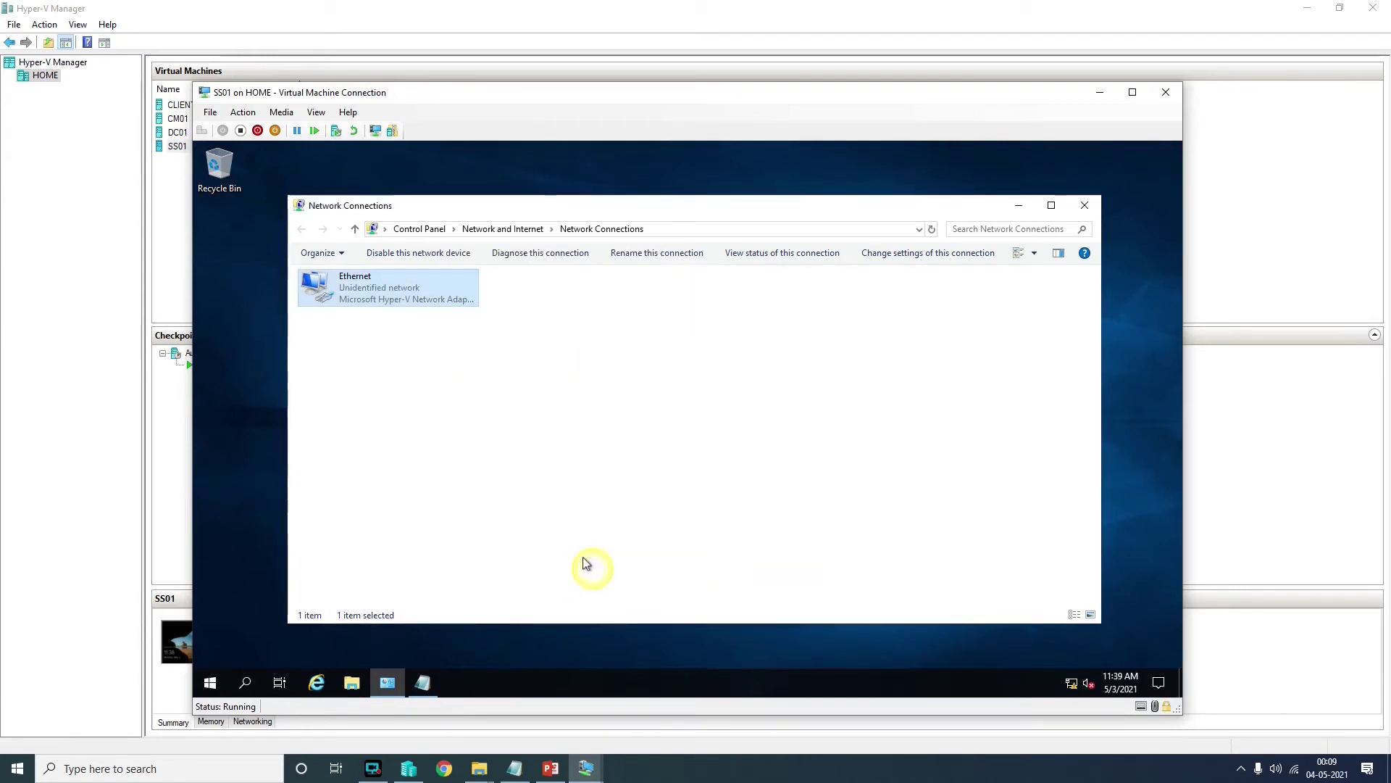
right_click(443, 412)
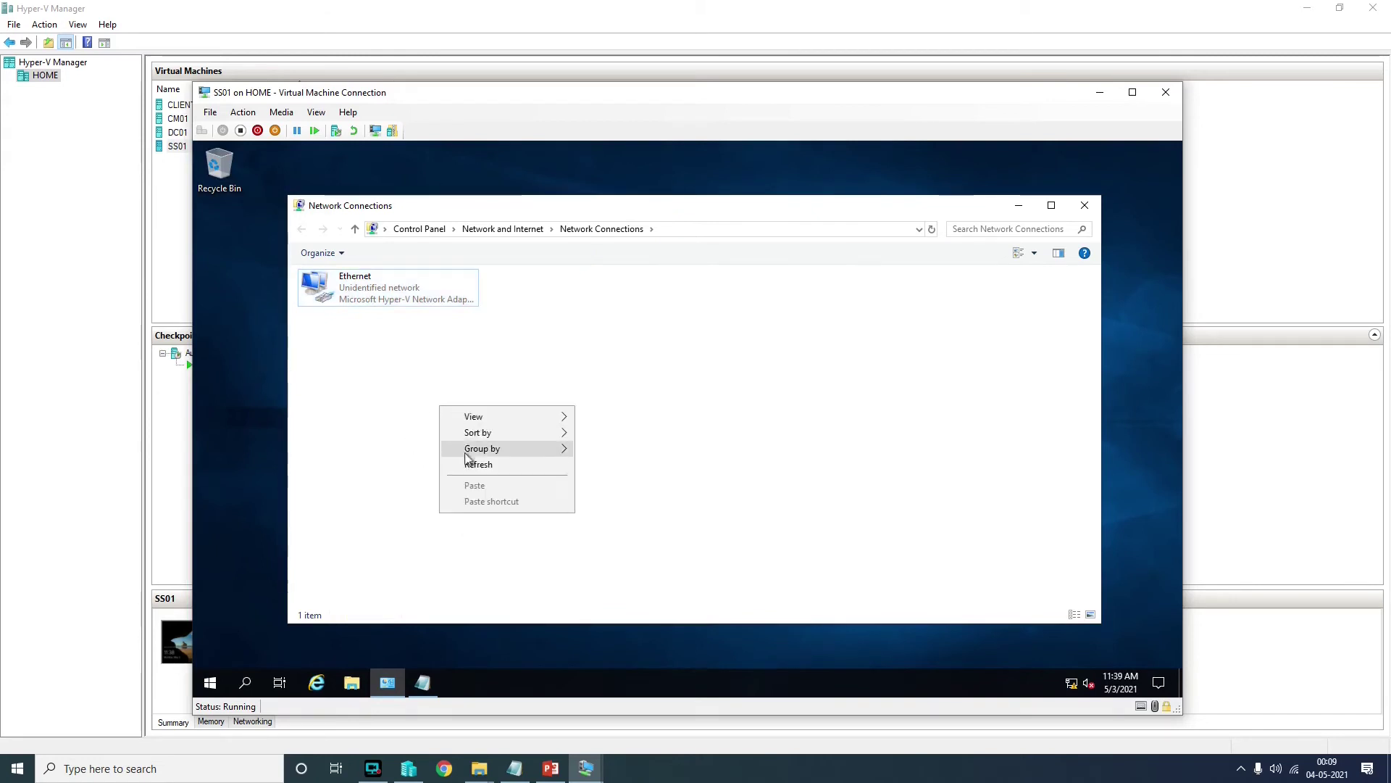
left_click(461, 459)
right_click(212, 687)
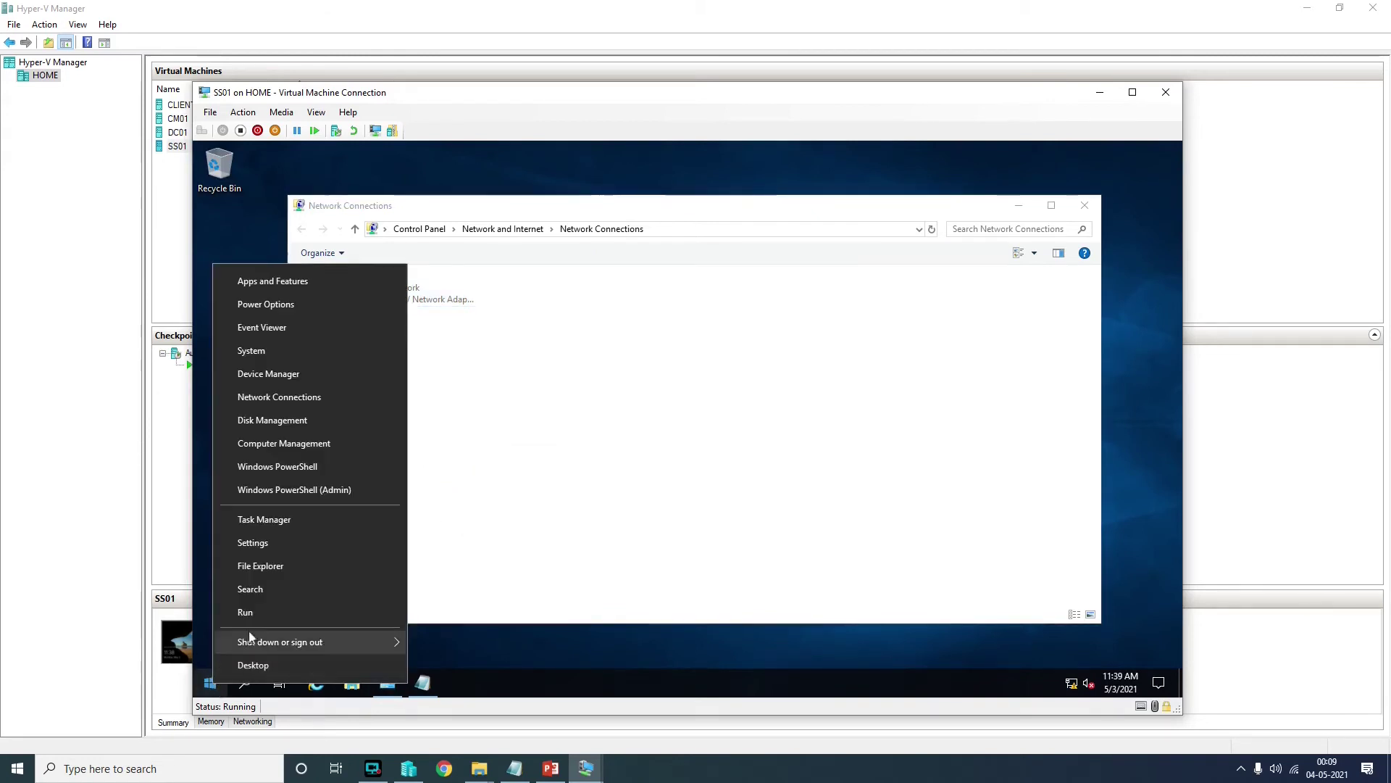
left_click(267, 610)
type("cmd")
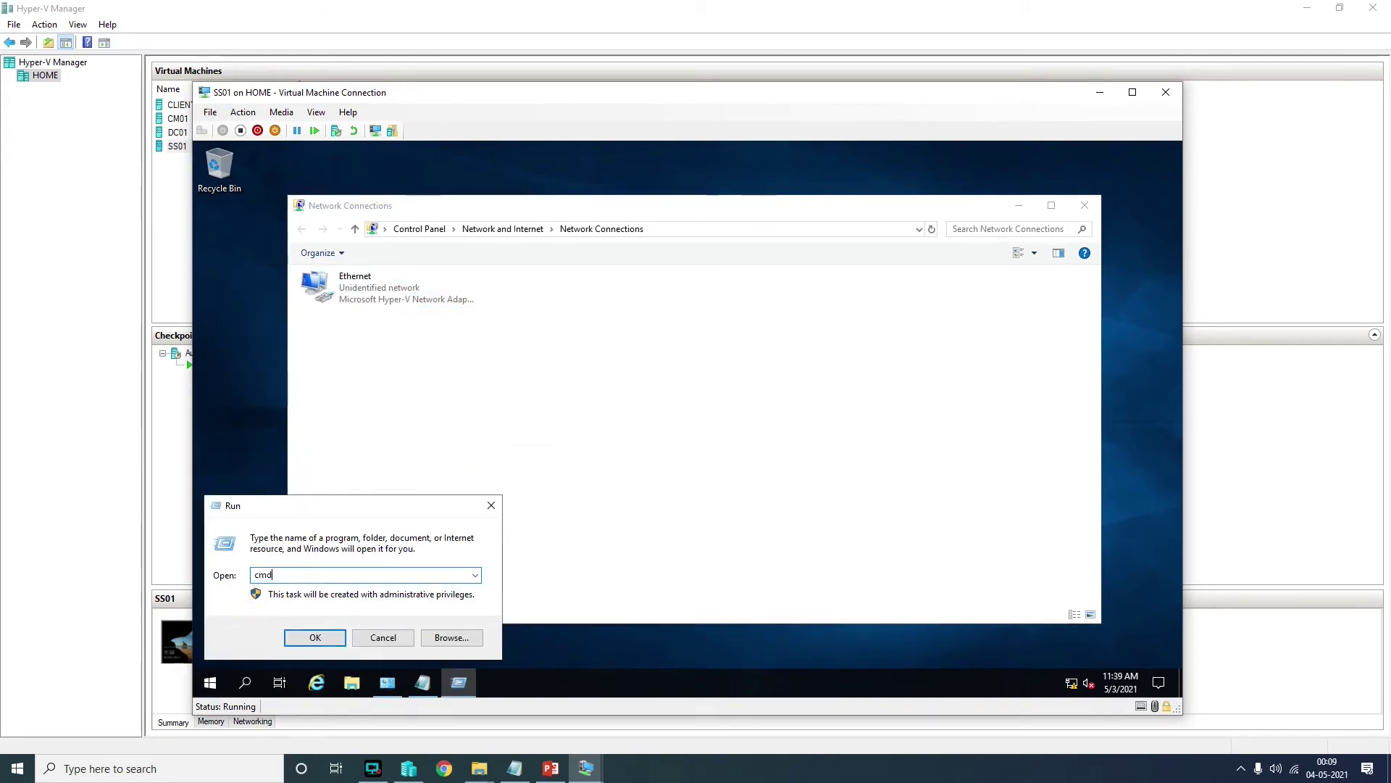
key("Return")
type("ipconfig")
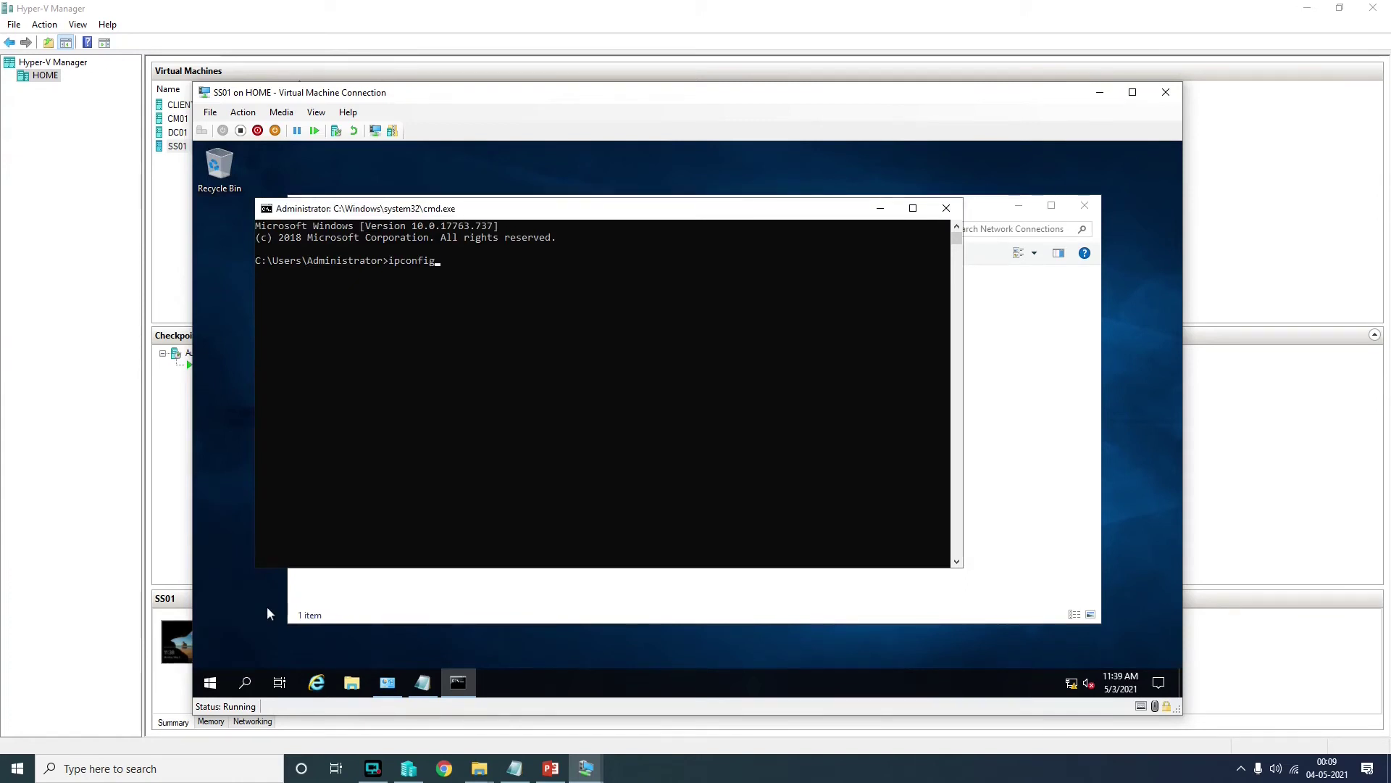
type(" /all")
key("Return")
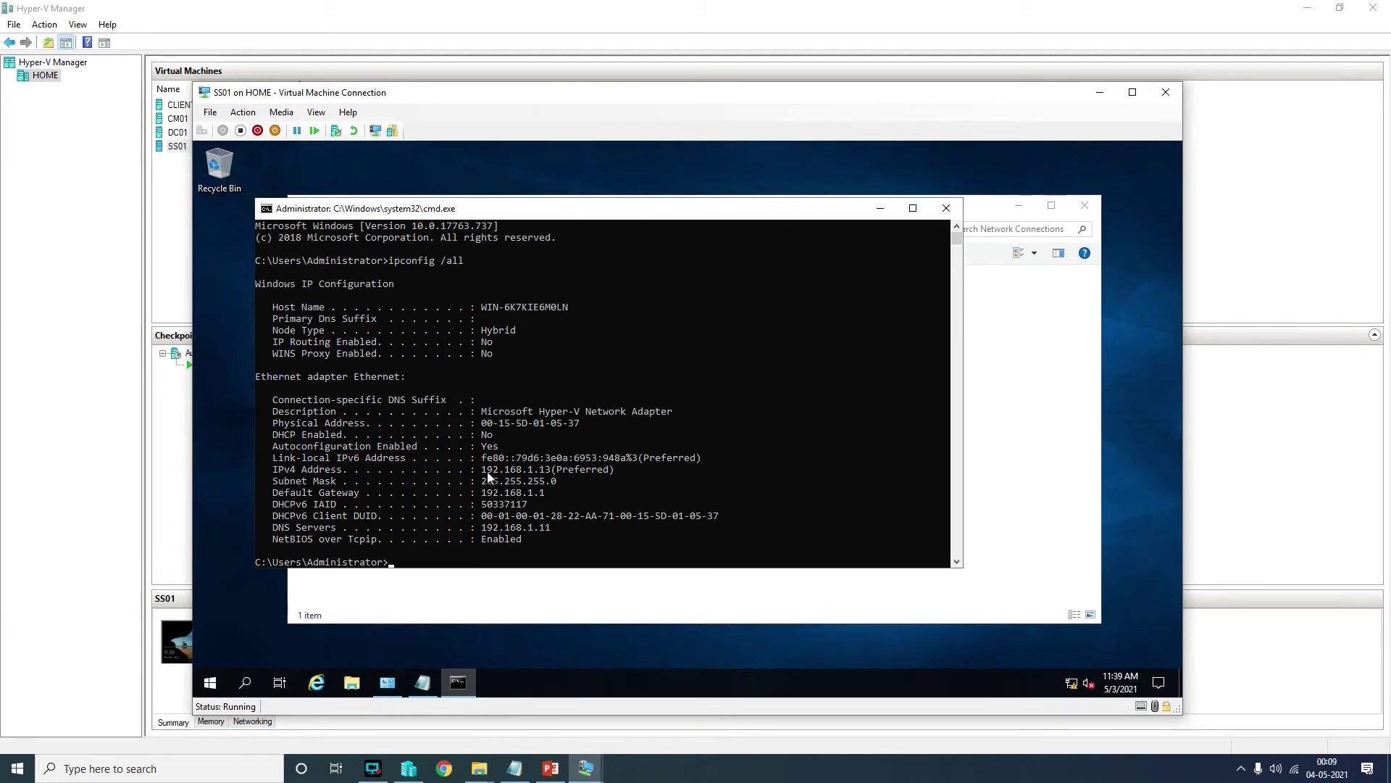
left_click_drag(484, 469, 550, 470)
left_click(588, 492)
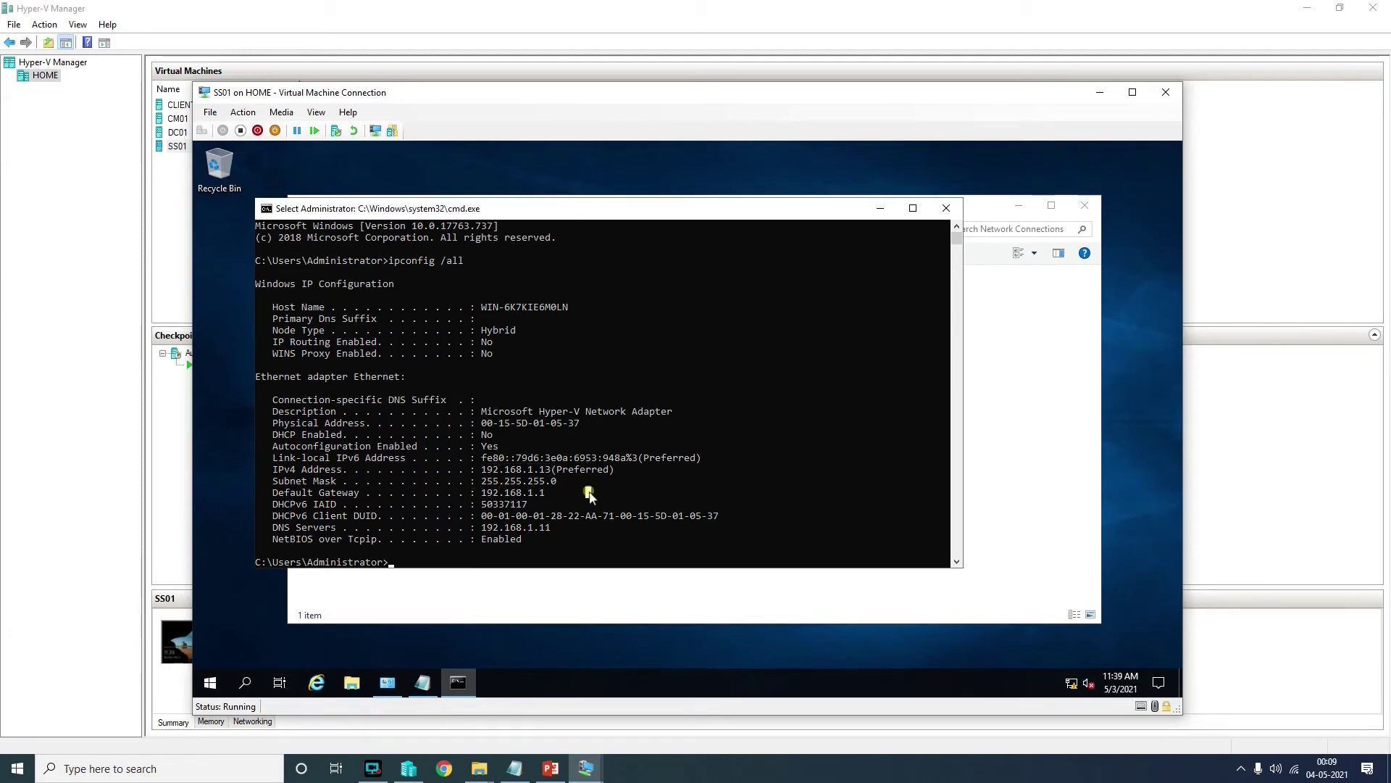
double_click(531, 482)
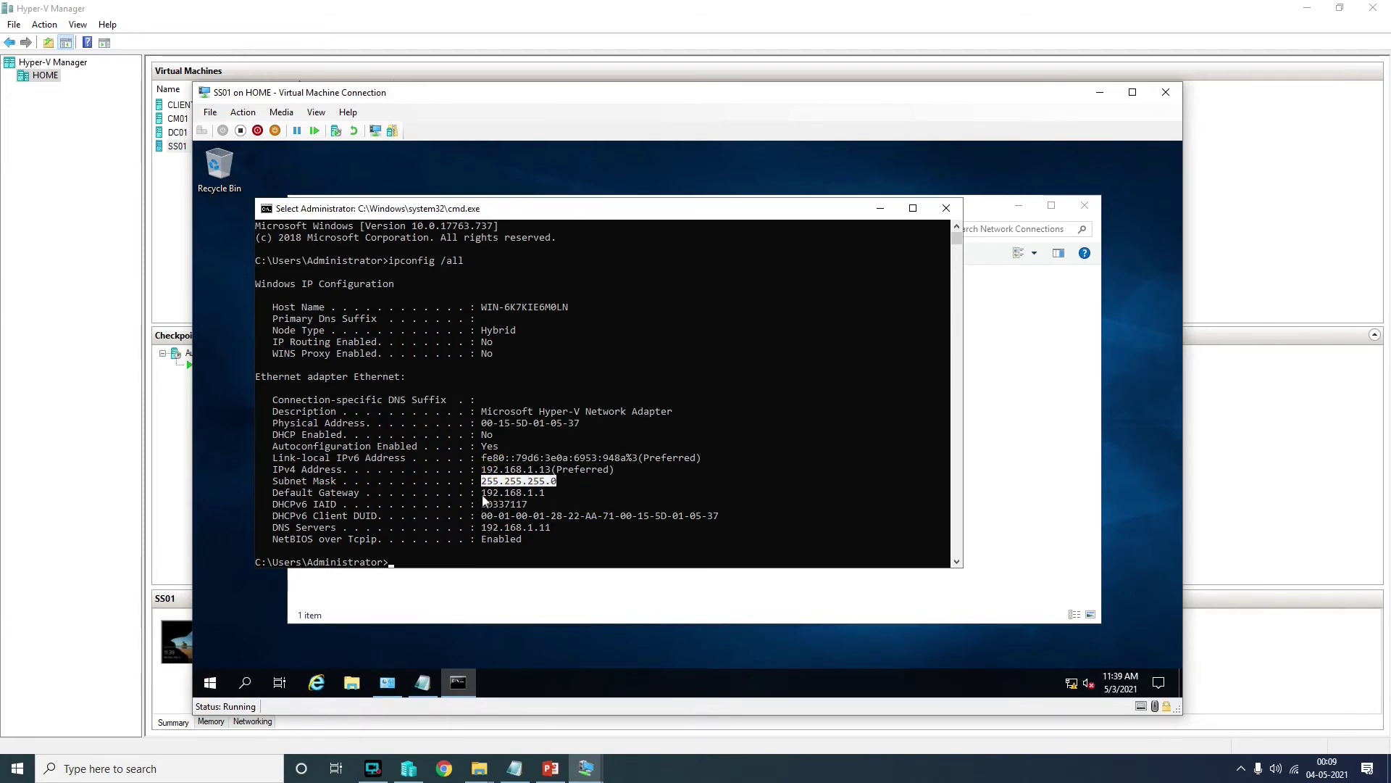
left_click_drag(482, 494, 561, 494)
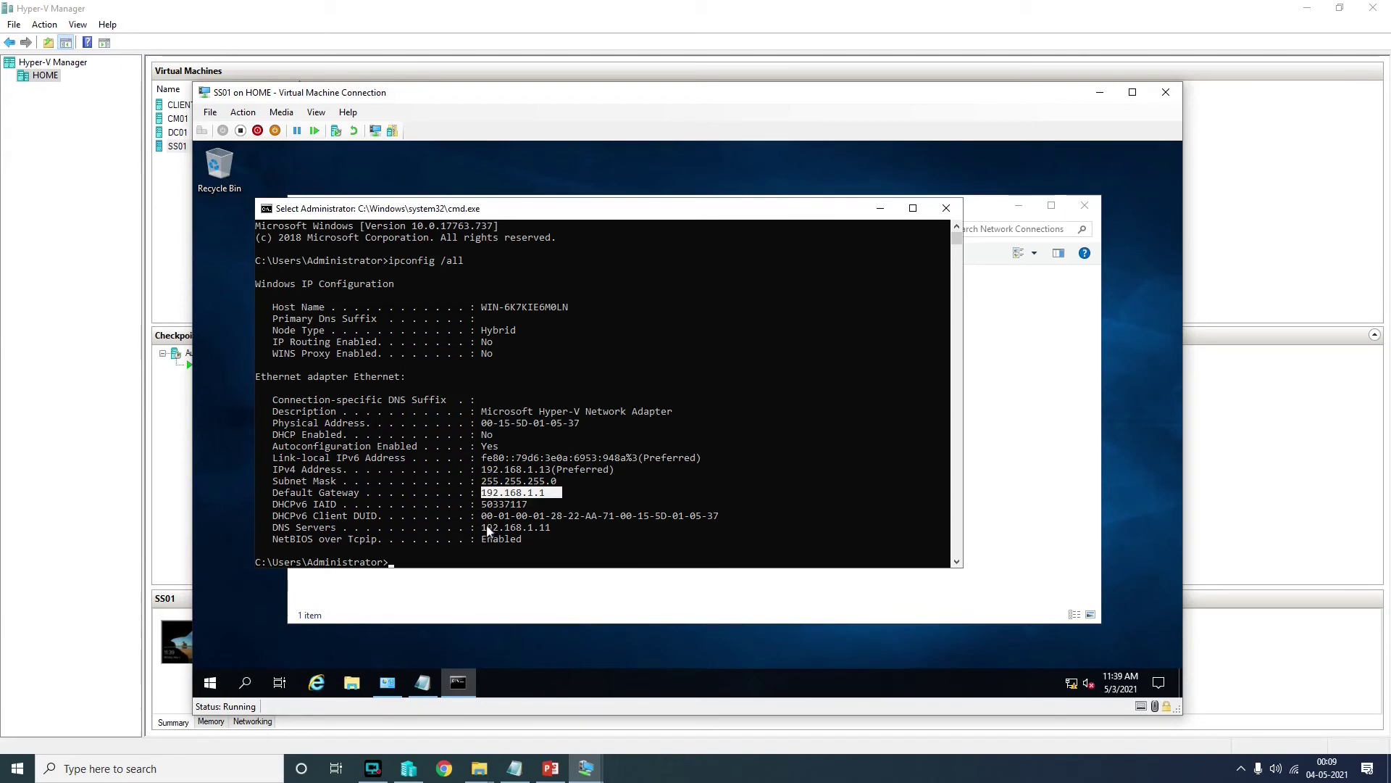
left_click_drag(482, 527, 549, 530)
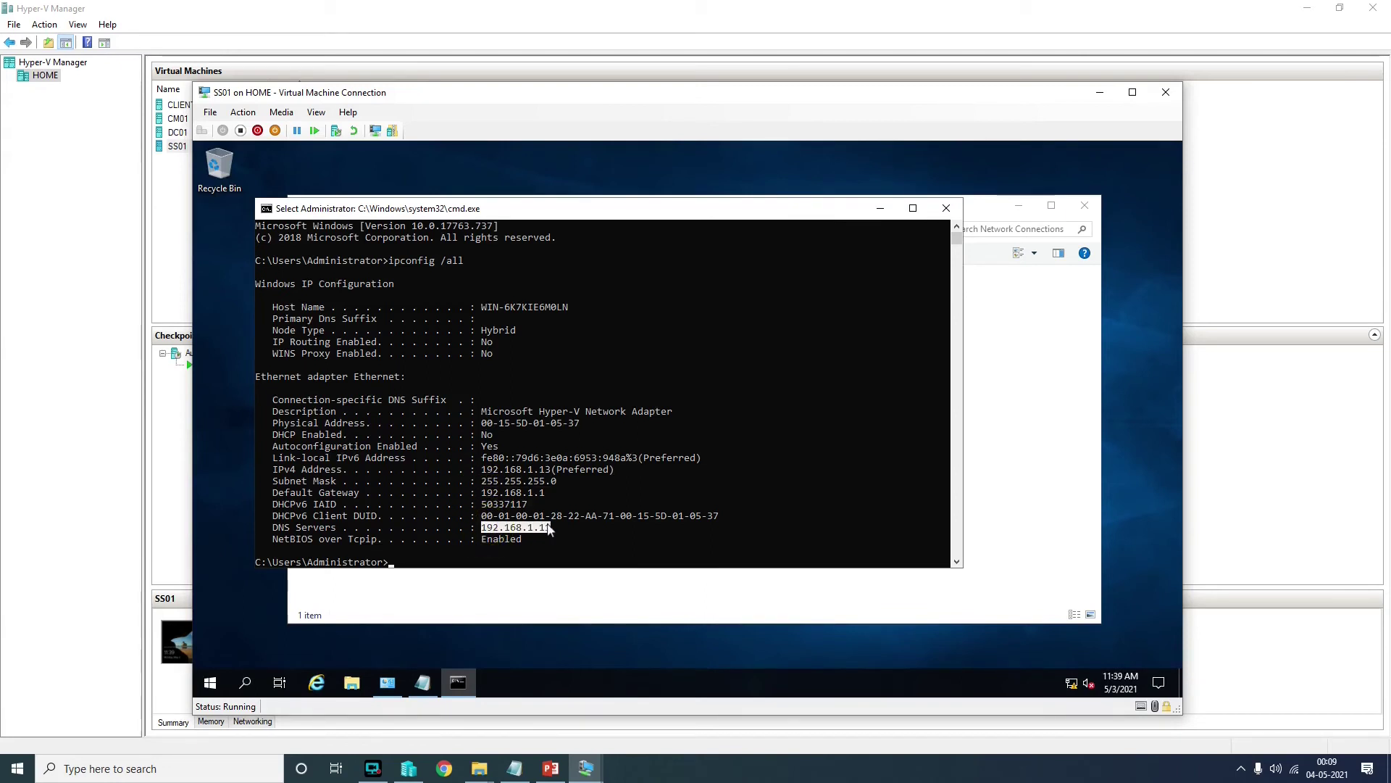
left_click(610, 540)
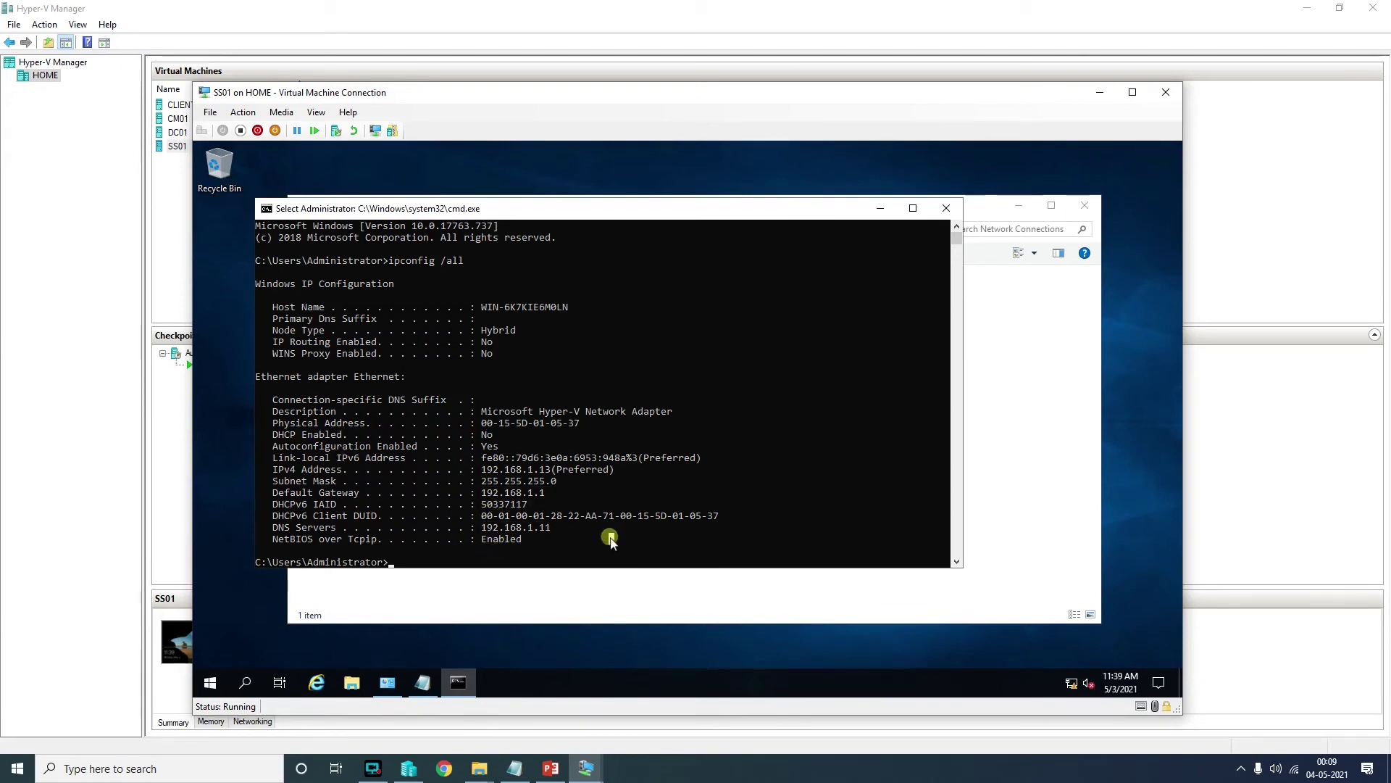
left_click(946, 207)
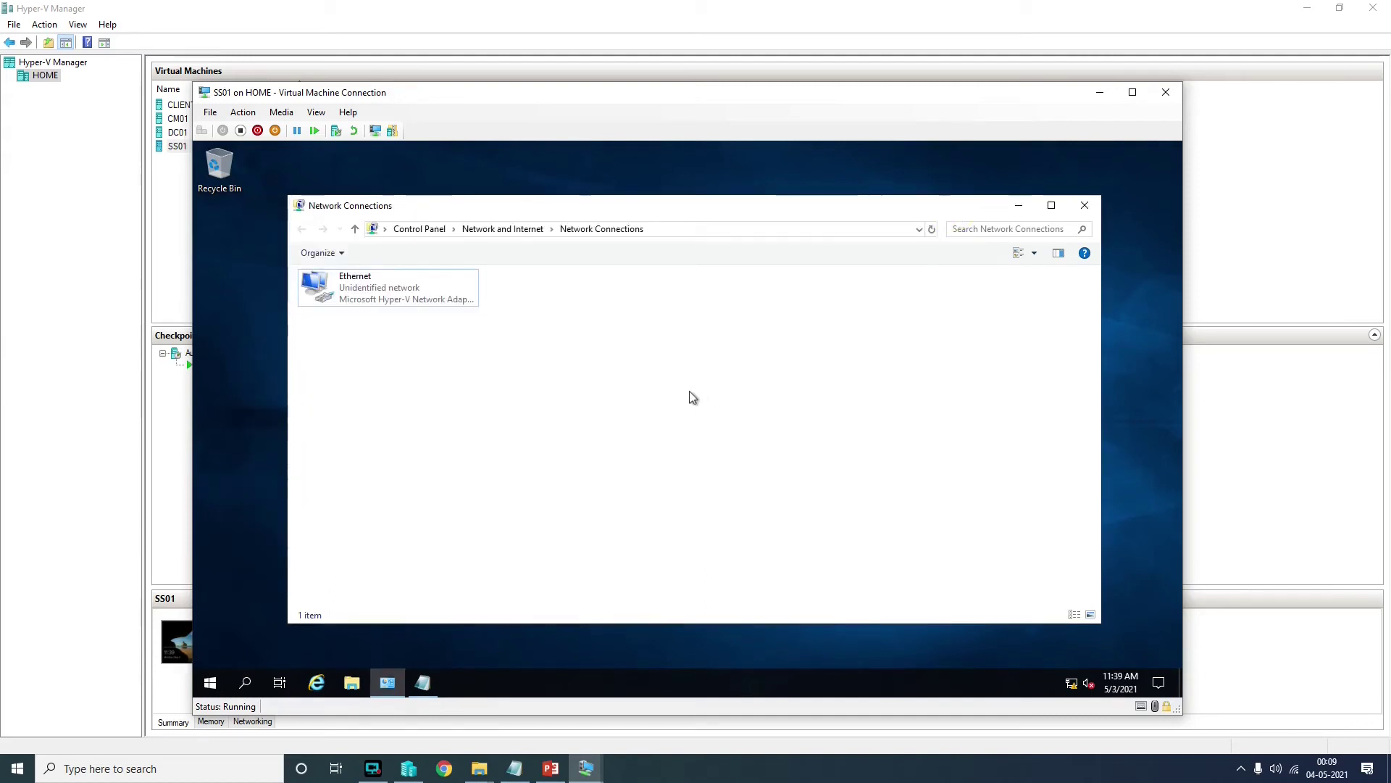
- Open System Properties on the guest from the Run prompt
right_click(210, 684)
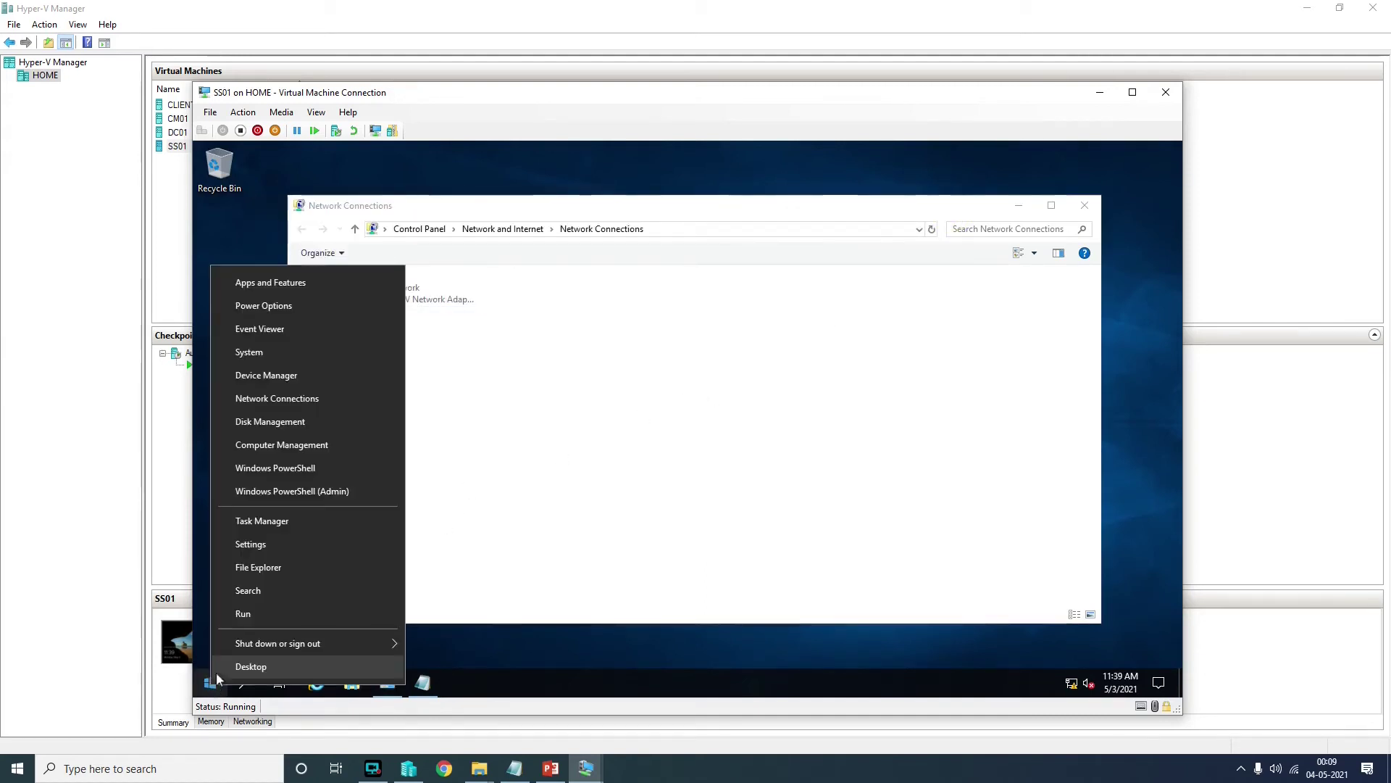
left_click(260, 616)
type("ipconfig")
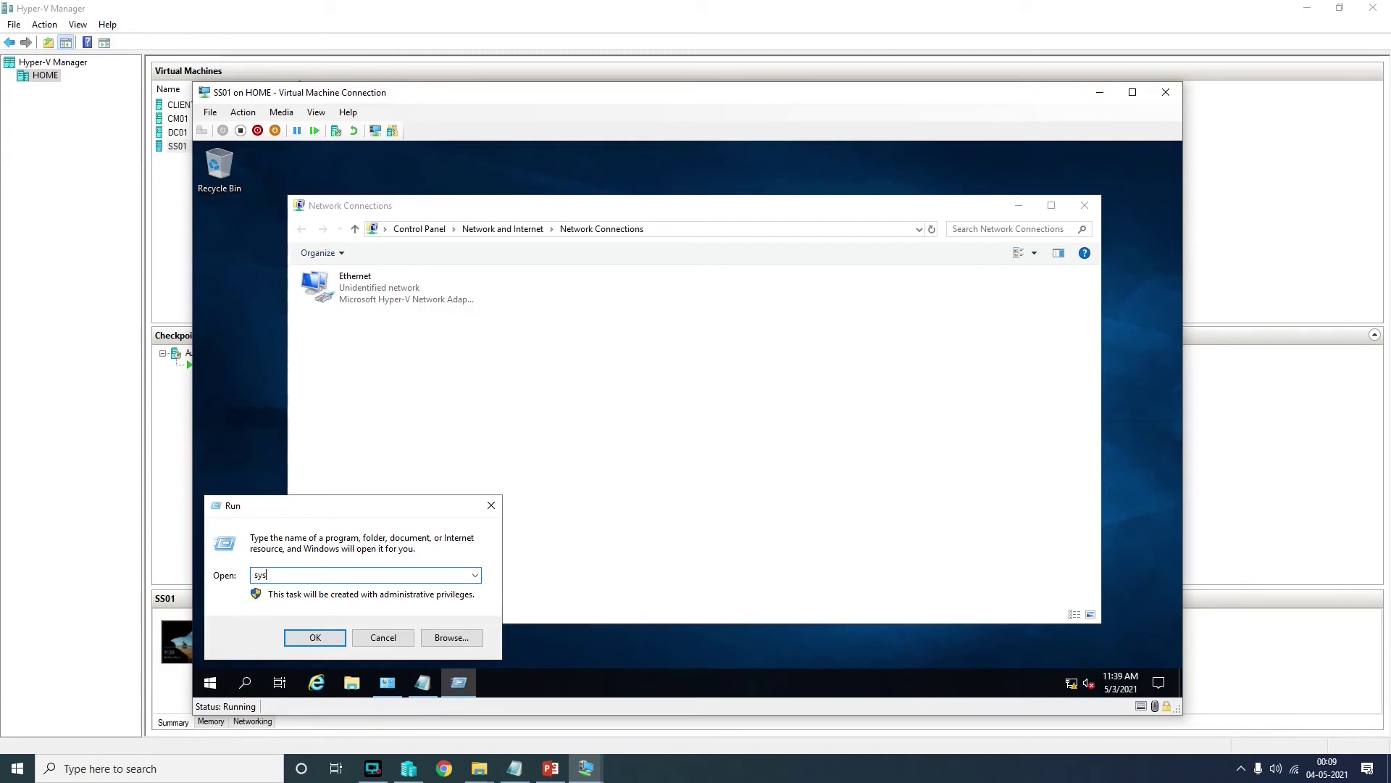
key("Return")
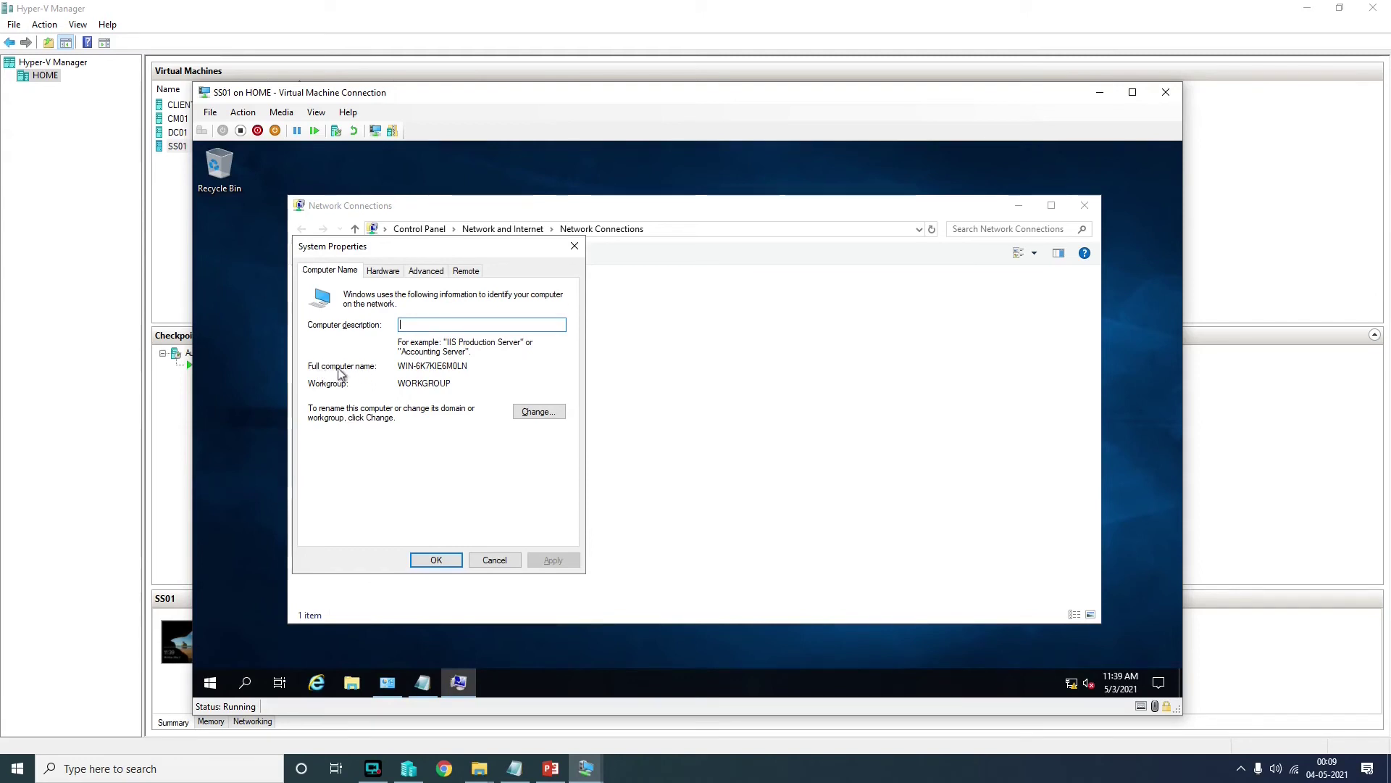
- Set the computer name to SS01 and domain membership to LAB.COM
left_click(536, 413)
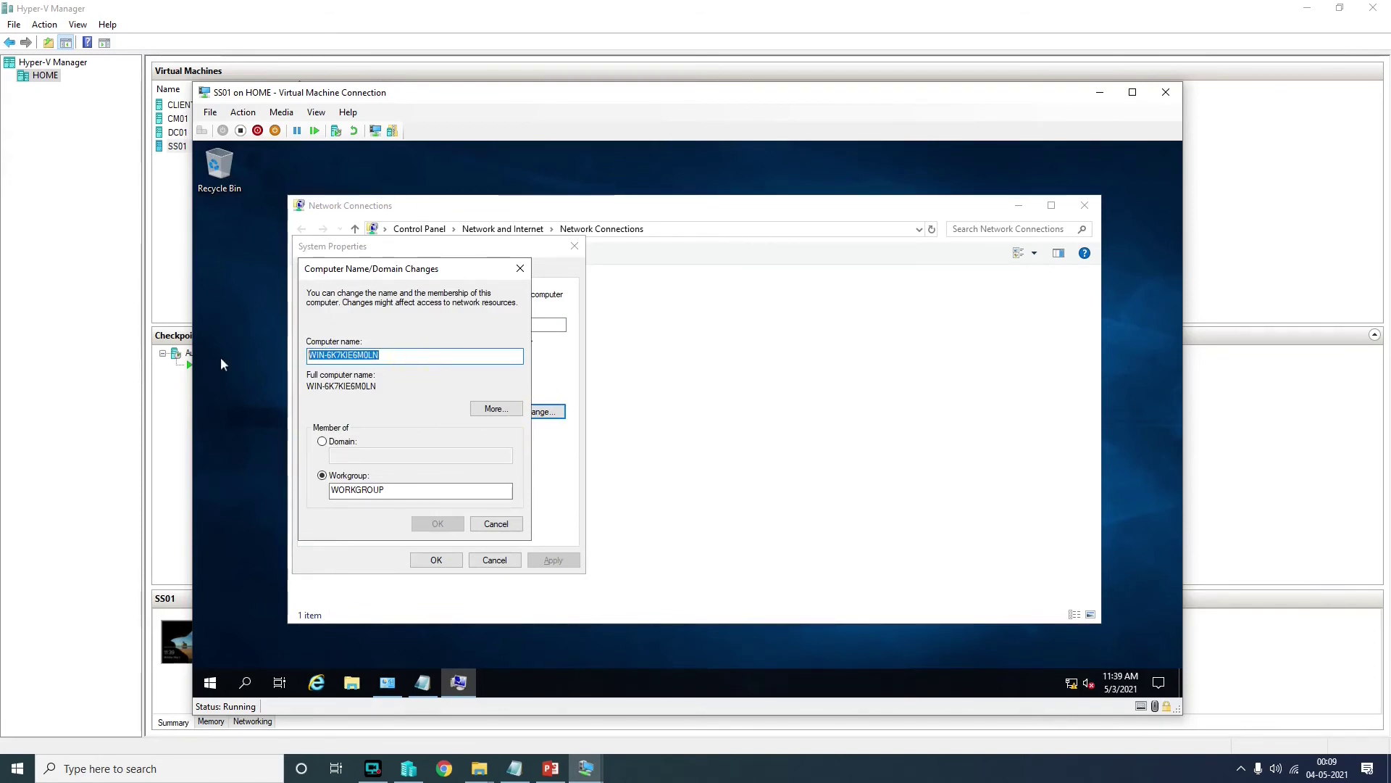
type("SS")
type("01")
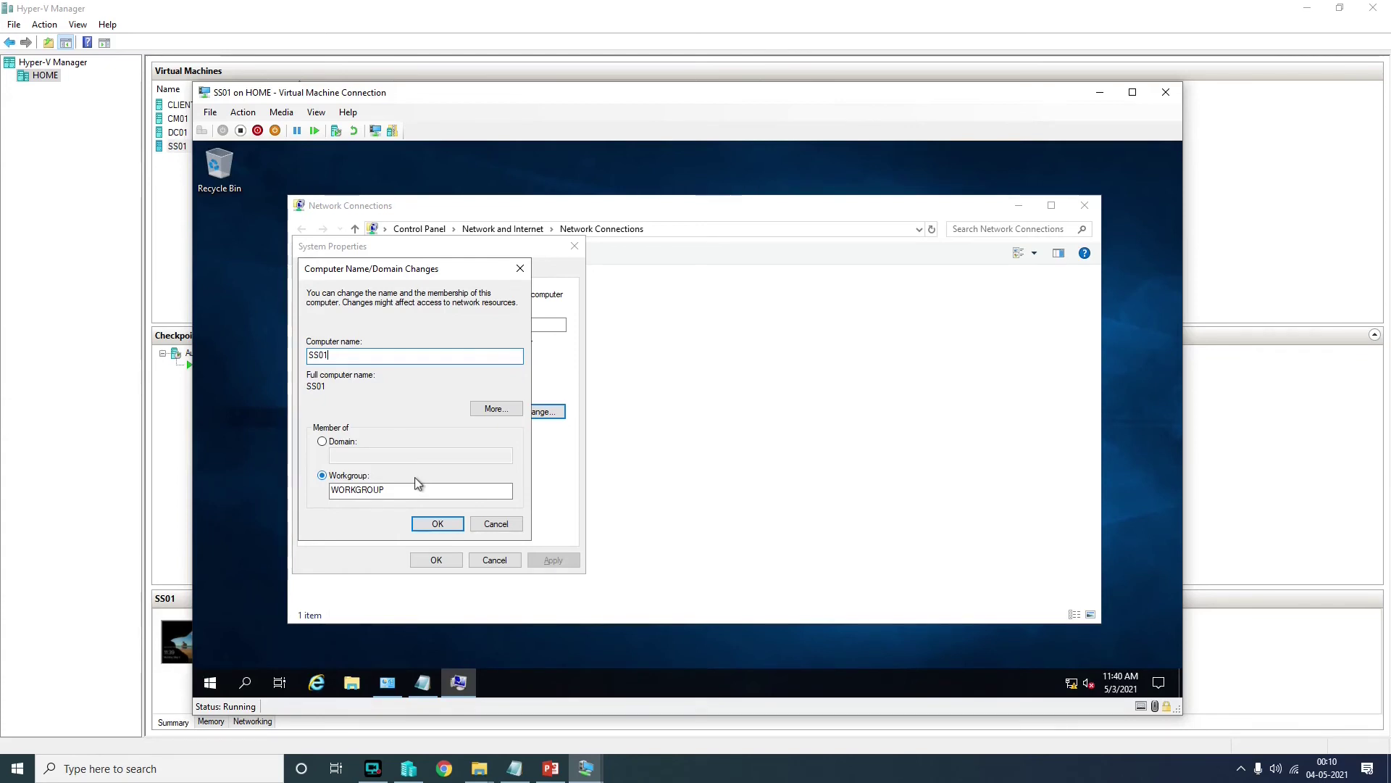
left_click(322, 442)
left_click(353, 456)
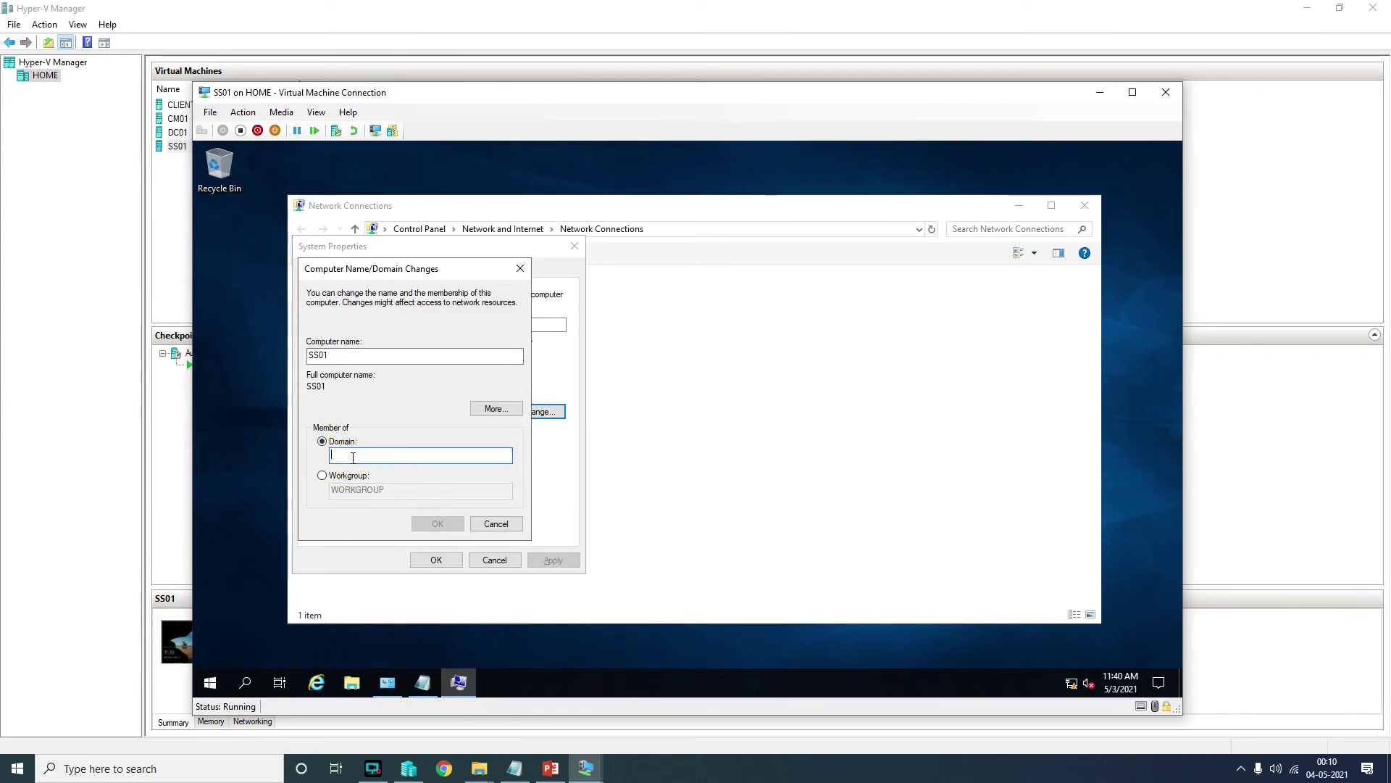
type("LAB.CO")
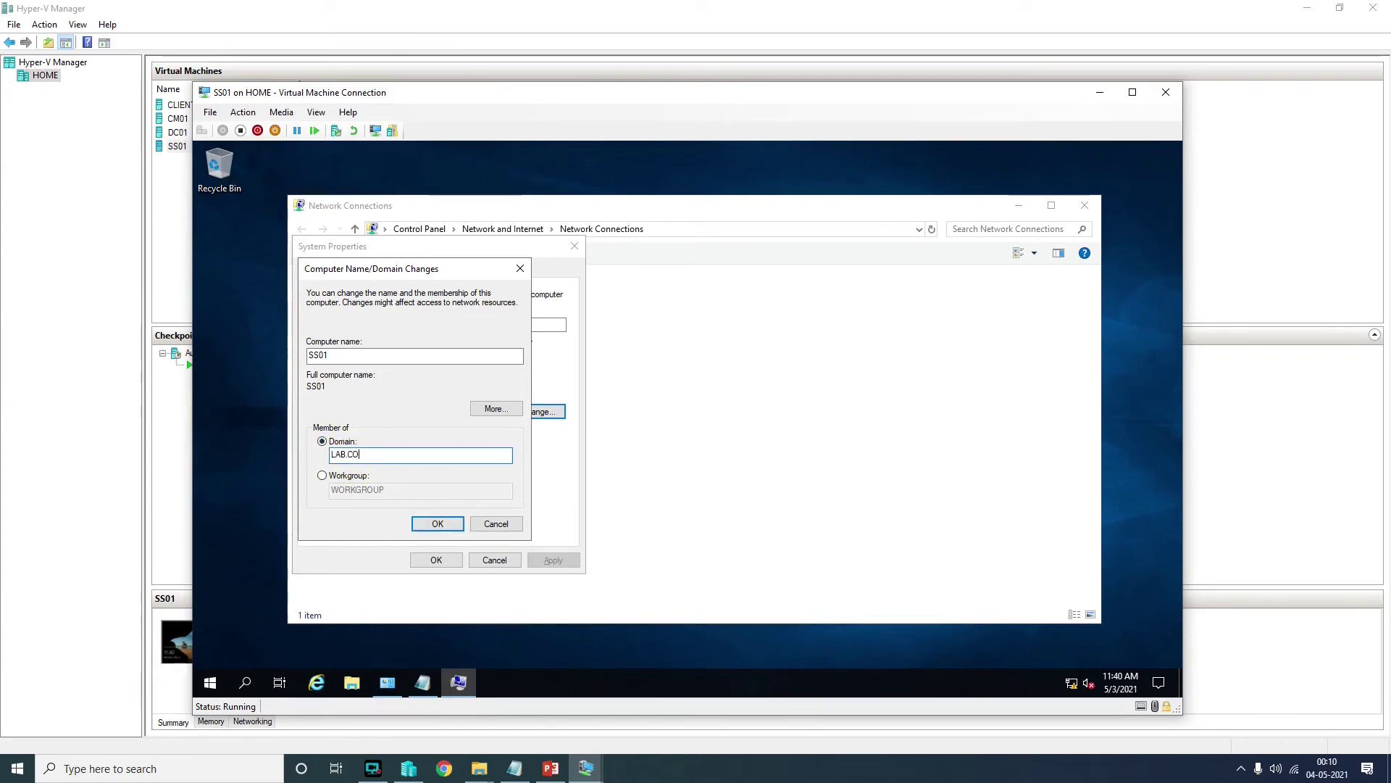
type("M")
- Confirm the name and domain change, authenticating as LAB\Administrator with its password
left_click(438, 523)
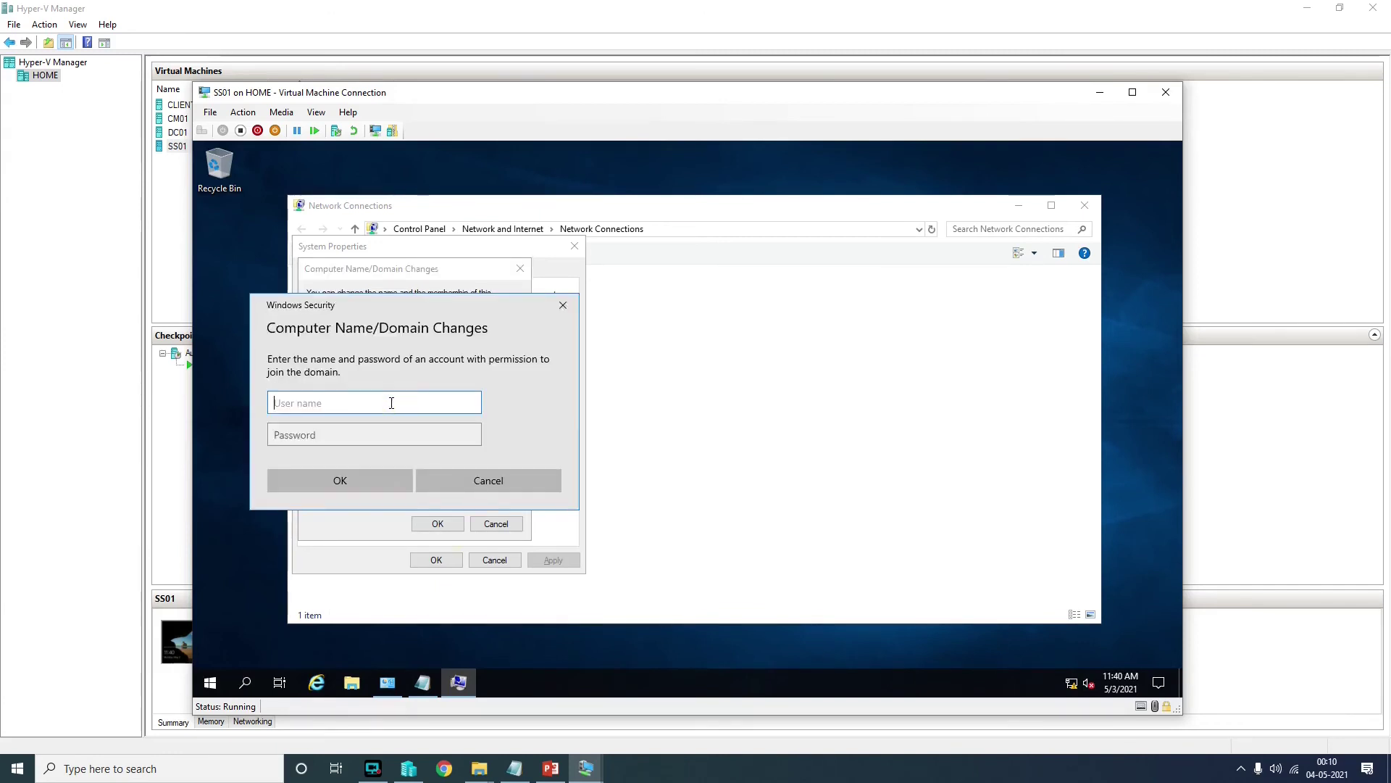
type("LAB\\Administrator")
key("Tab")
type("***")
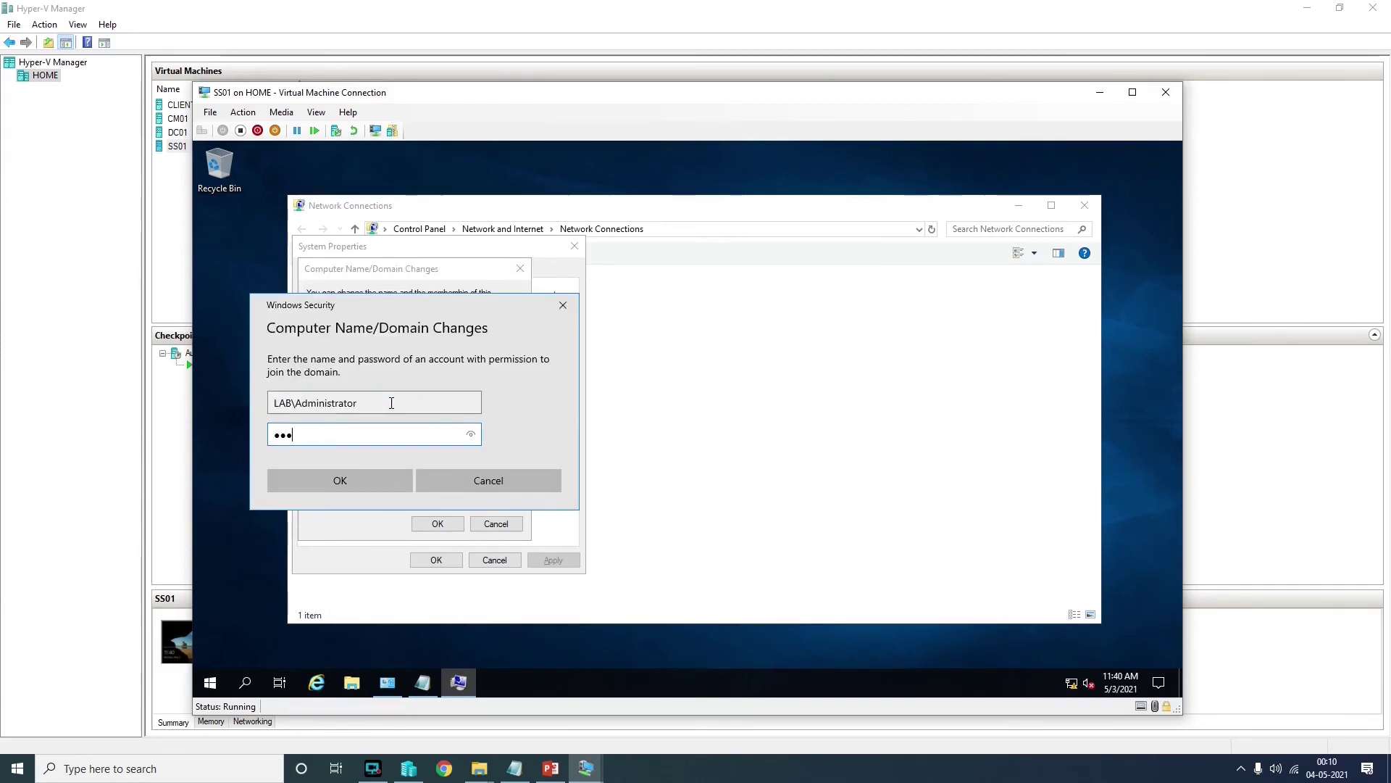
type("*********")
left_click(385, 478)
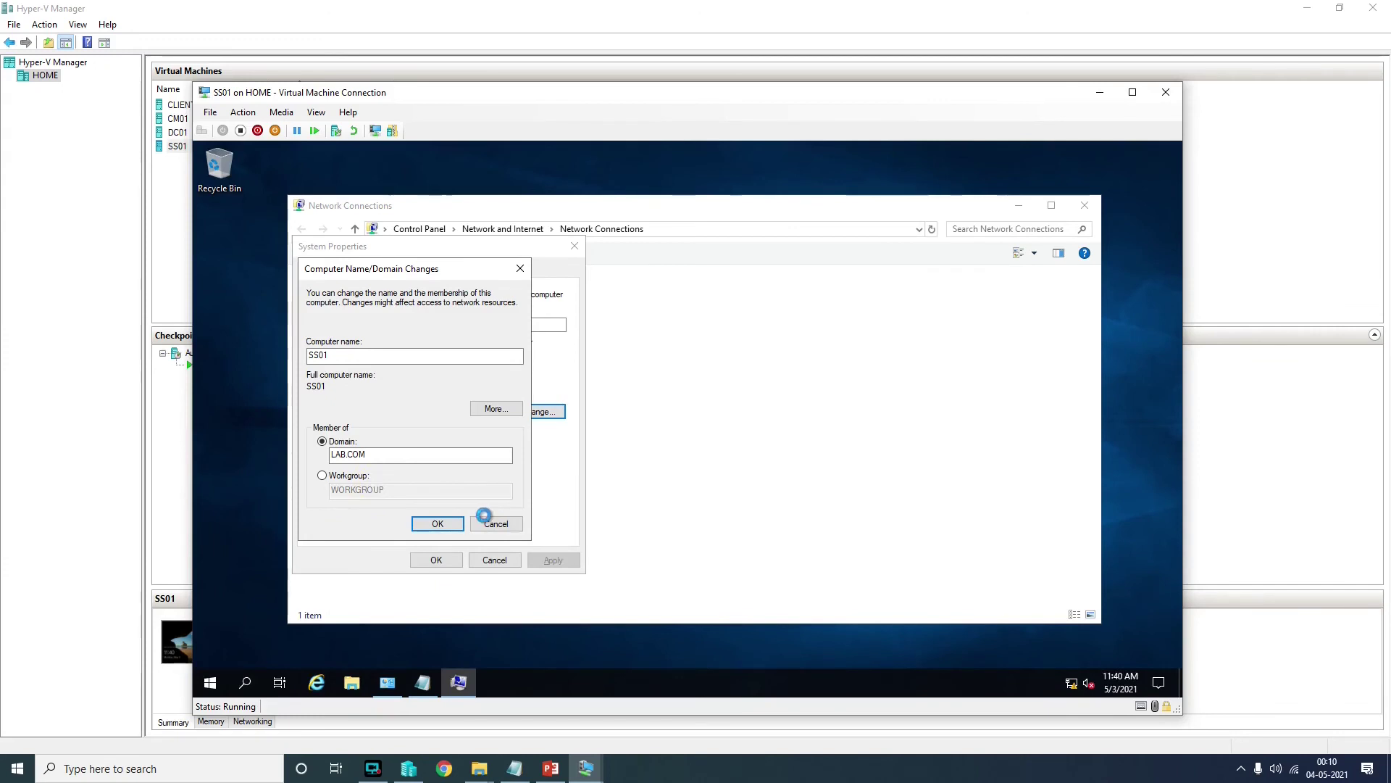
- Acknowledge the LAB.COM welcome and restart notices, close System Properties, and restart now
left_click(752, 464)
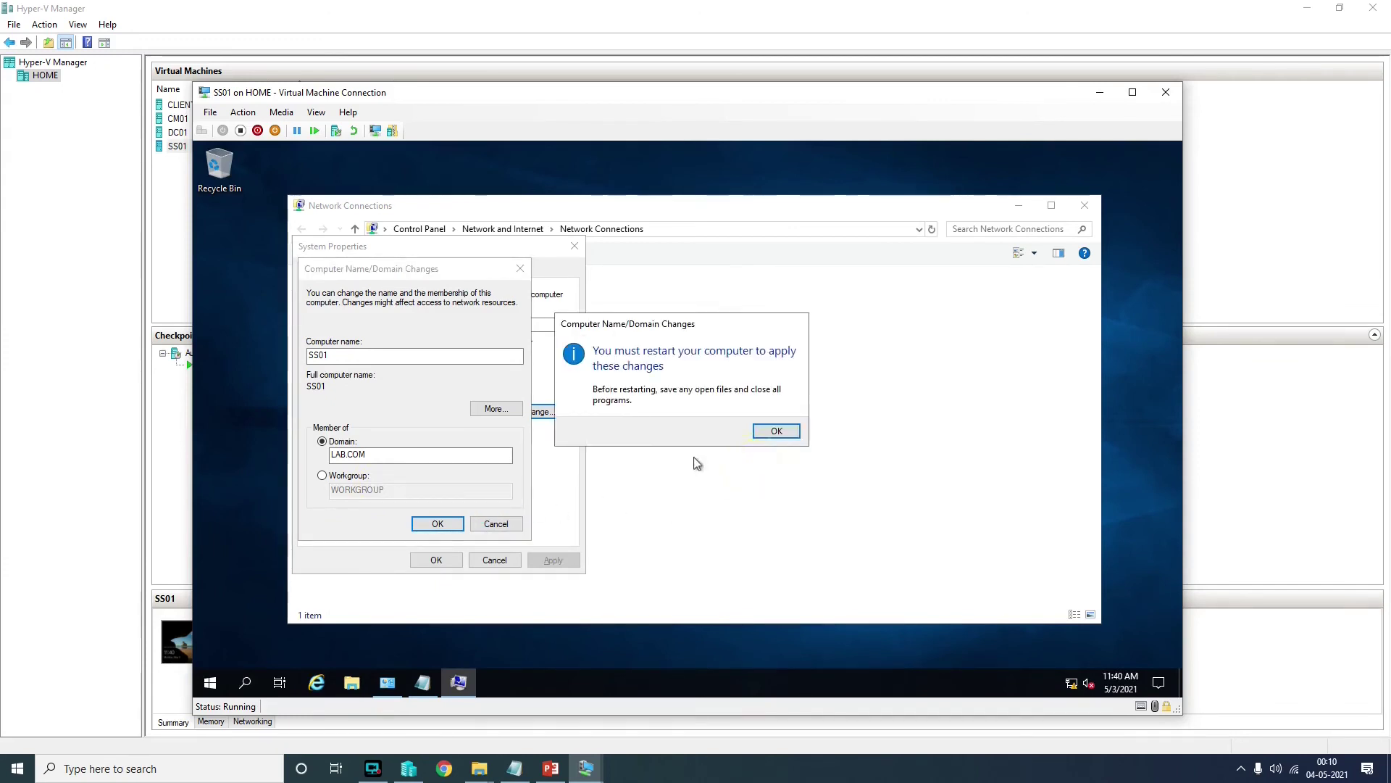
left_click(774, 431)
left_click(439, 562)
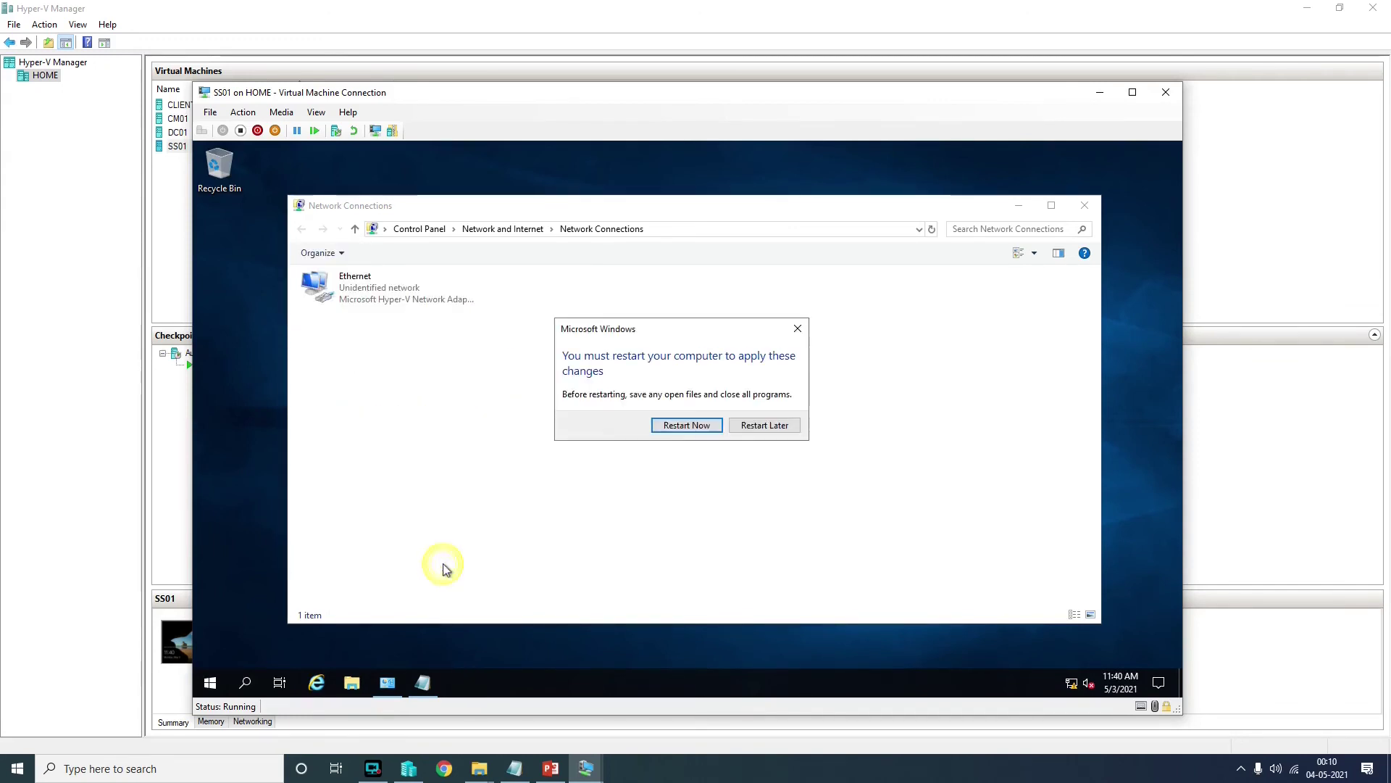
left_click(691, 427)
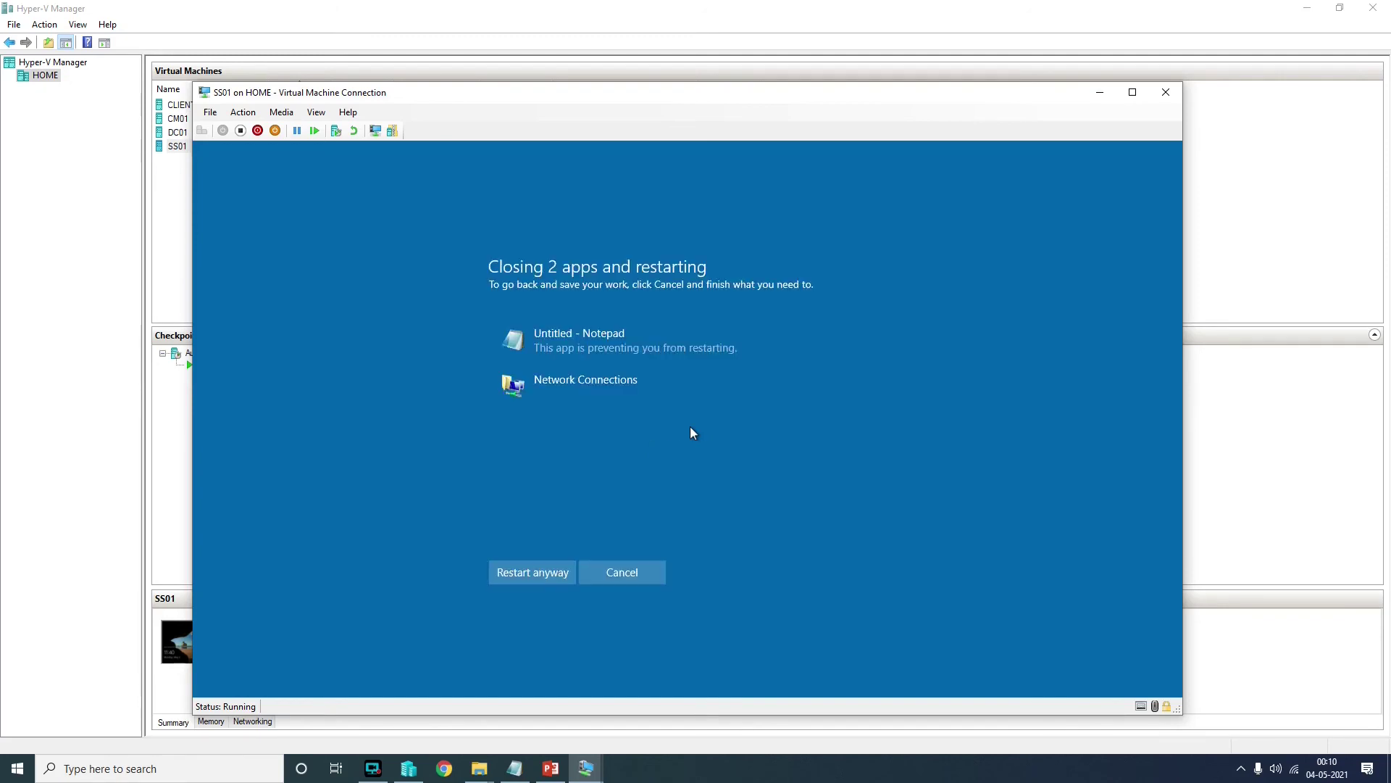
- Force the restart, sign in as LAB\Administrator, and close Windows Admin Center and Server Manager
left_click(535, 574)
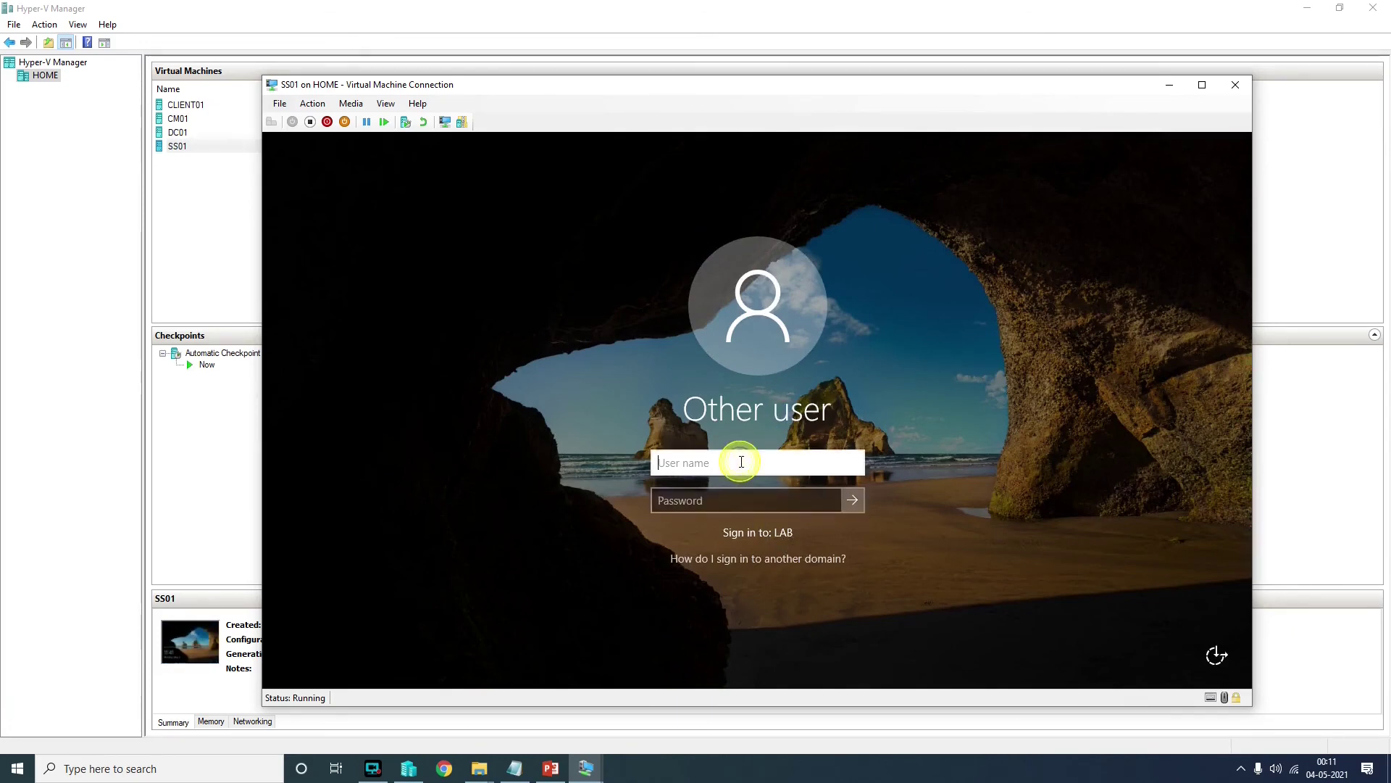
type("LAB\\Administrator")
key("Tab")
type("Pa")
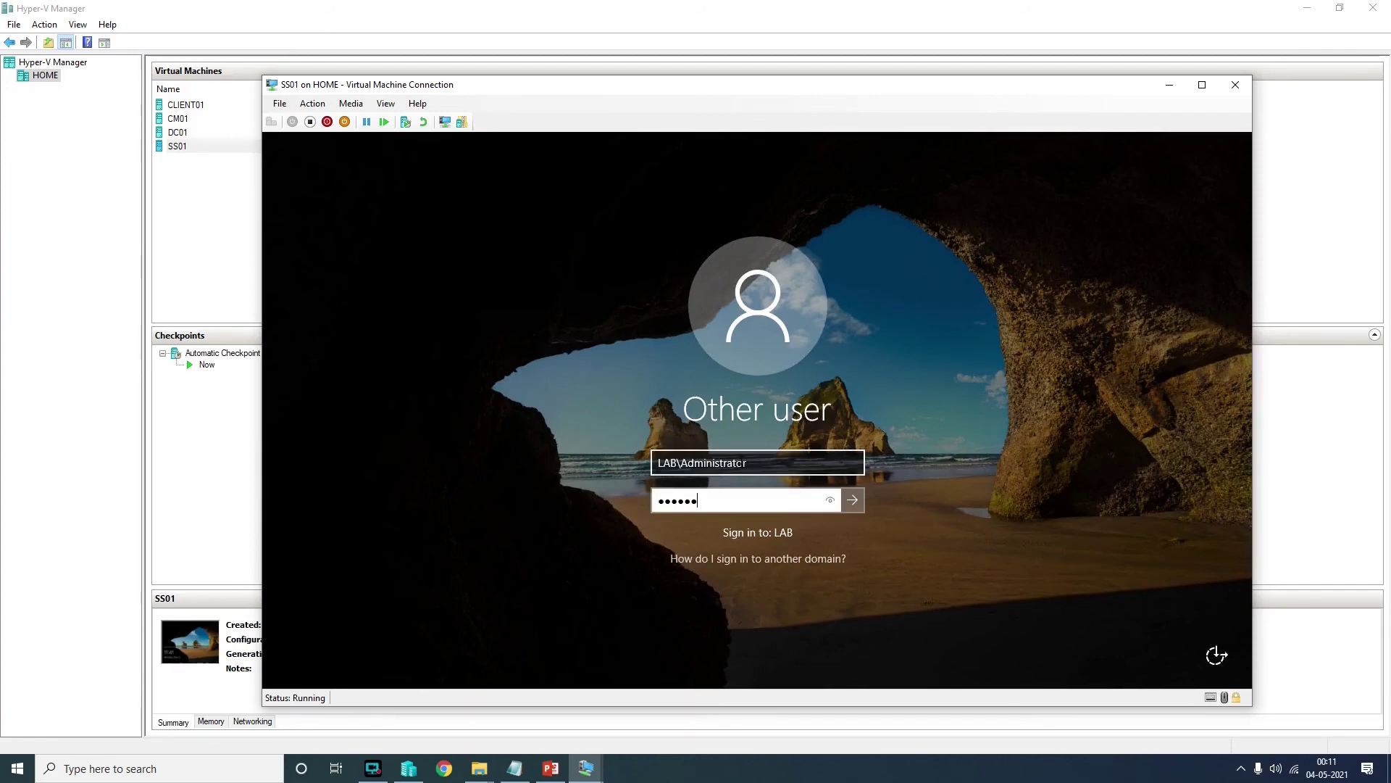
type("rd")
key("Return")
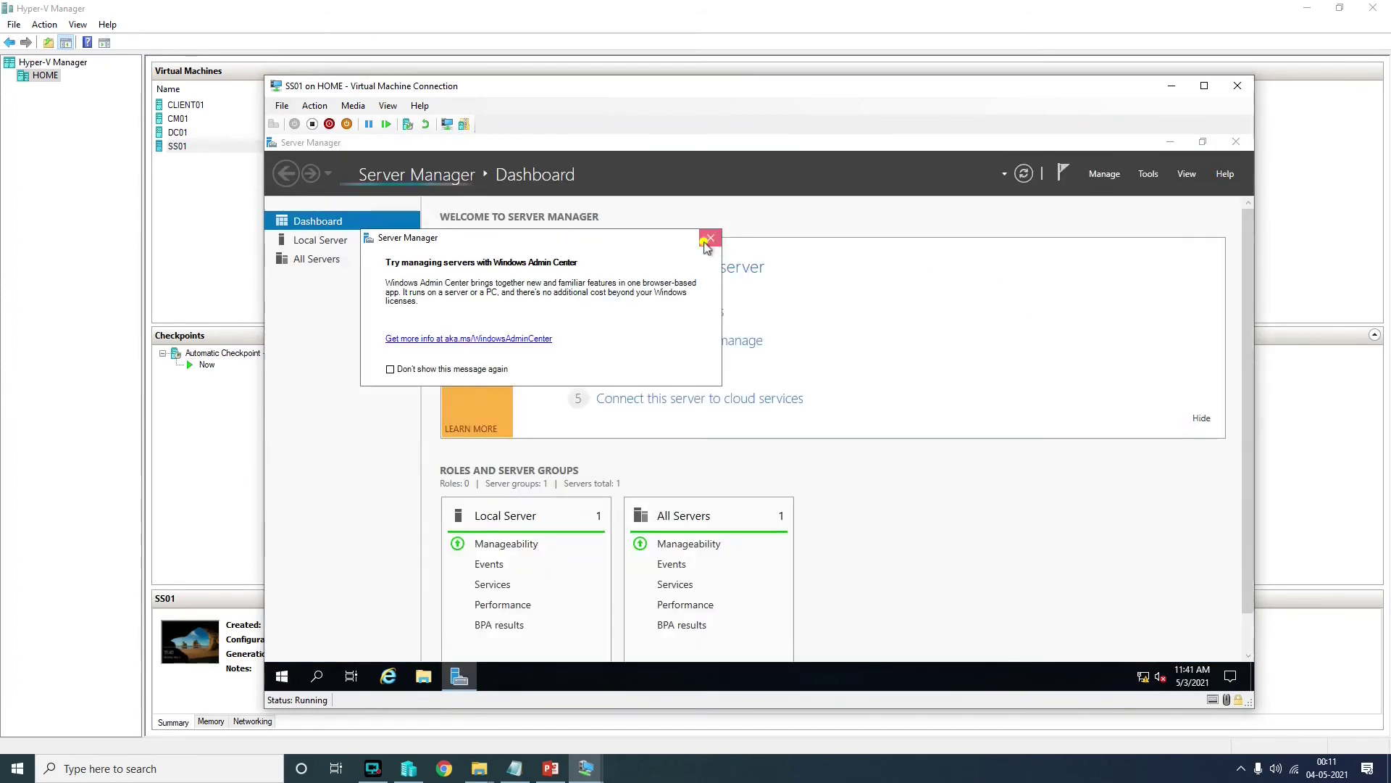
left_click(711, 237)
left_click(1236, 142)
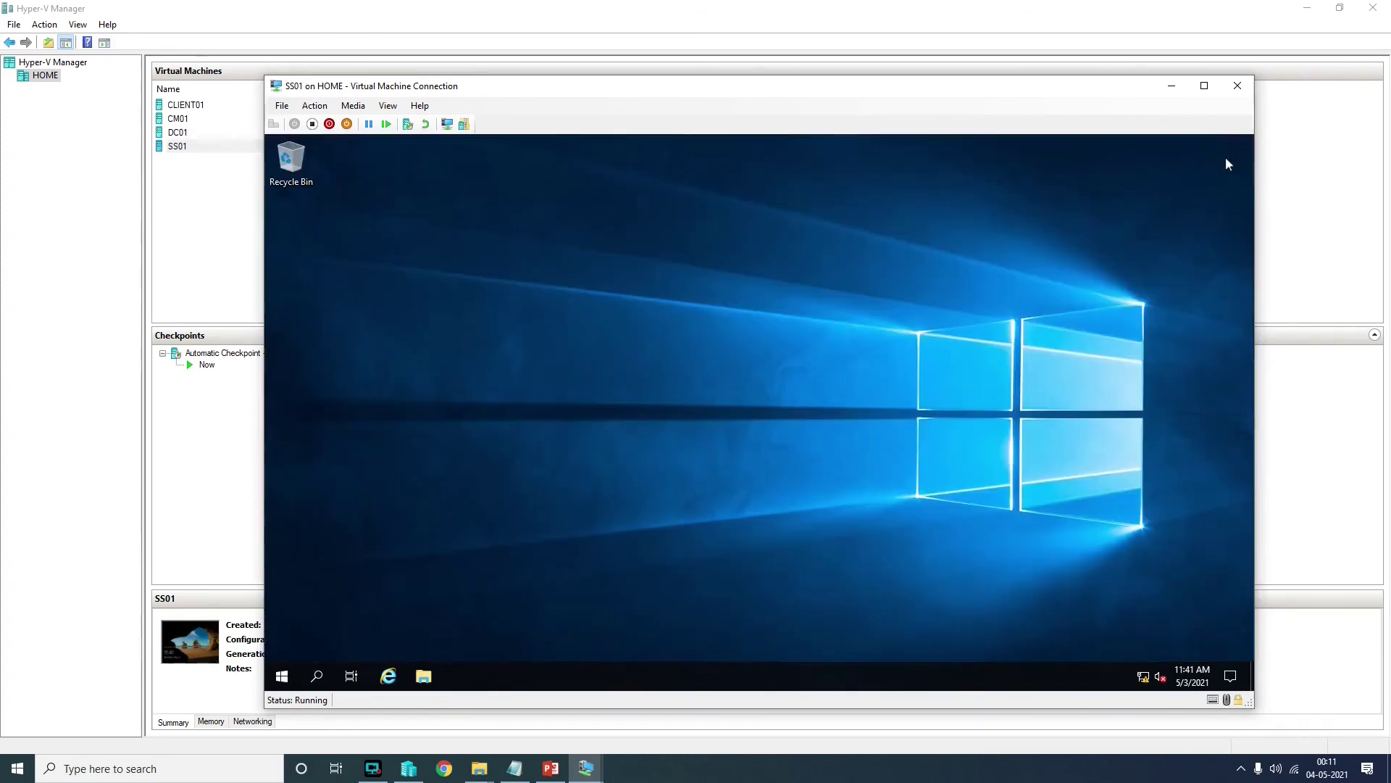
- Open the \\CM01.LAB.COM network share from the Run prompt
right_click(281, 676)
left_click(340, 614)
type("\\")
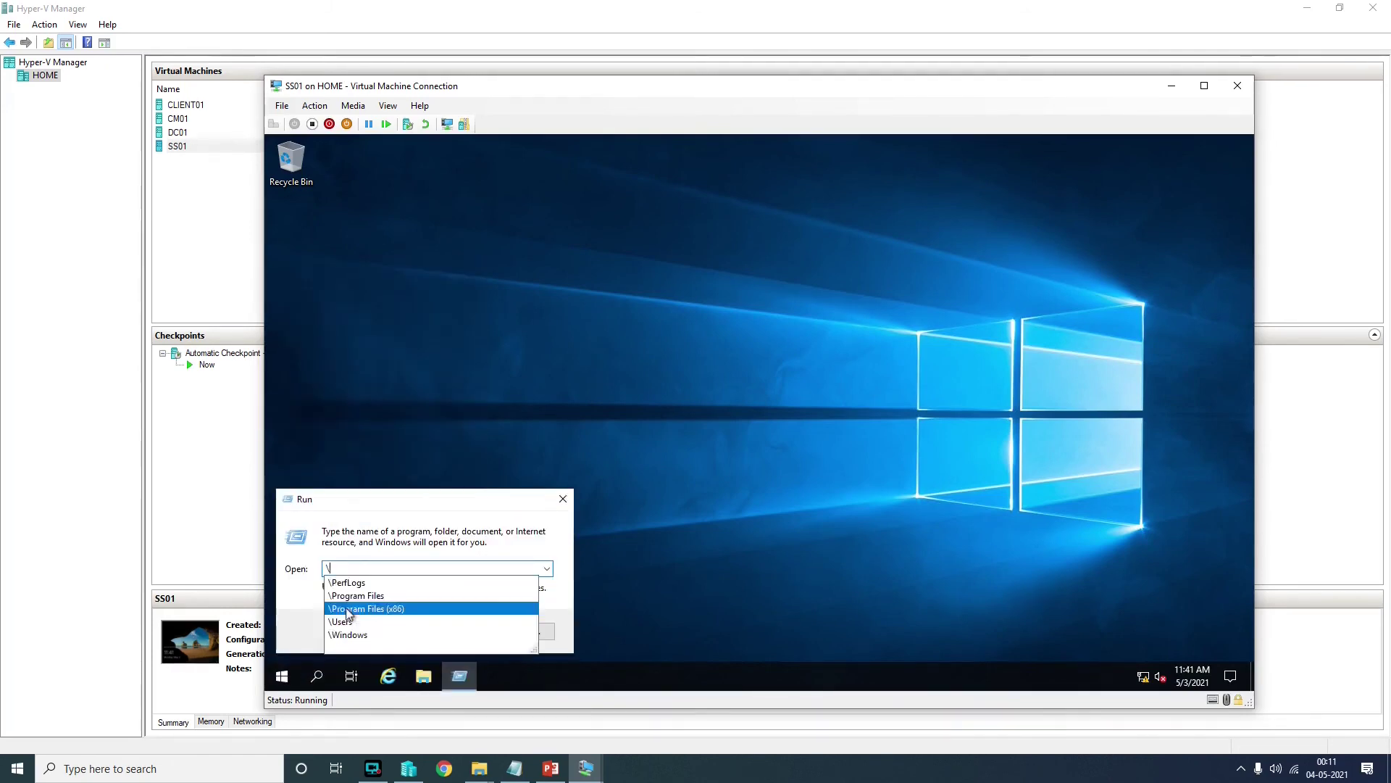
type("\\CM01.")
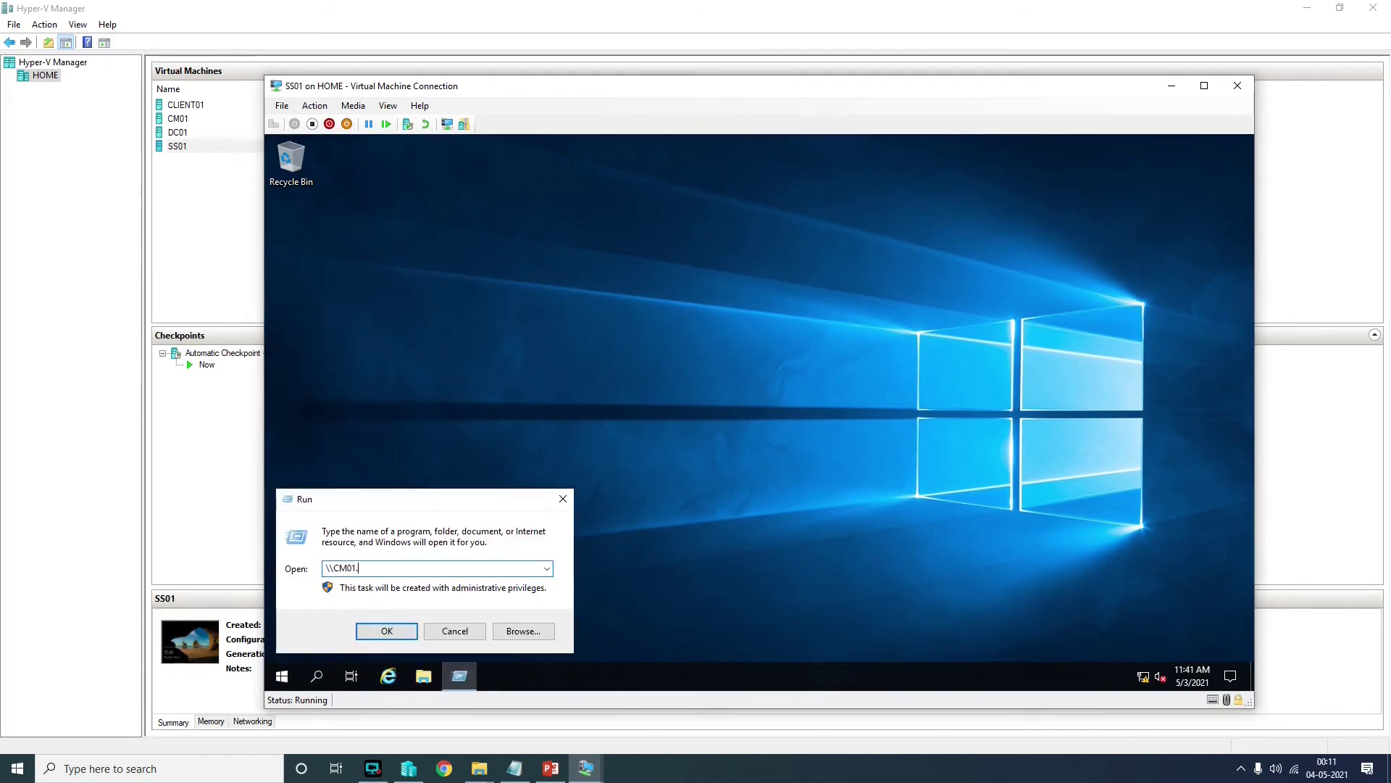
type("LAB.COM")
key("Return")
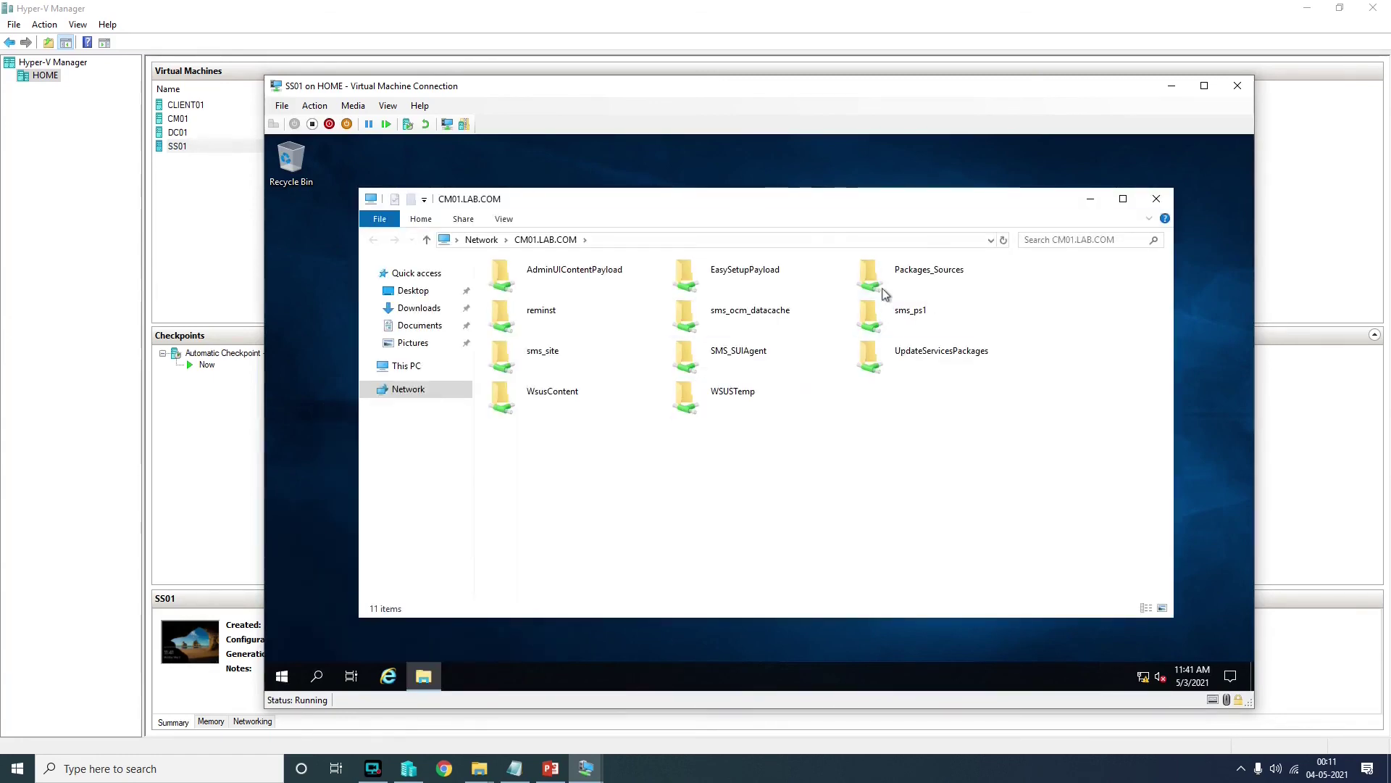
- Browse to Packages_Sources\WKSOSD\Customizations, take Set_BGInfo_1.0_EN, and close the window
double_click(889, 285)
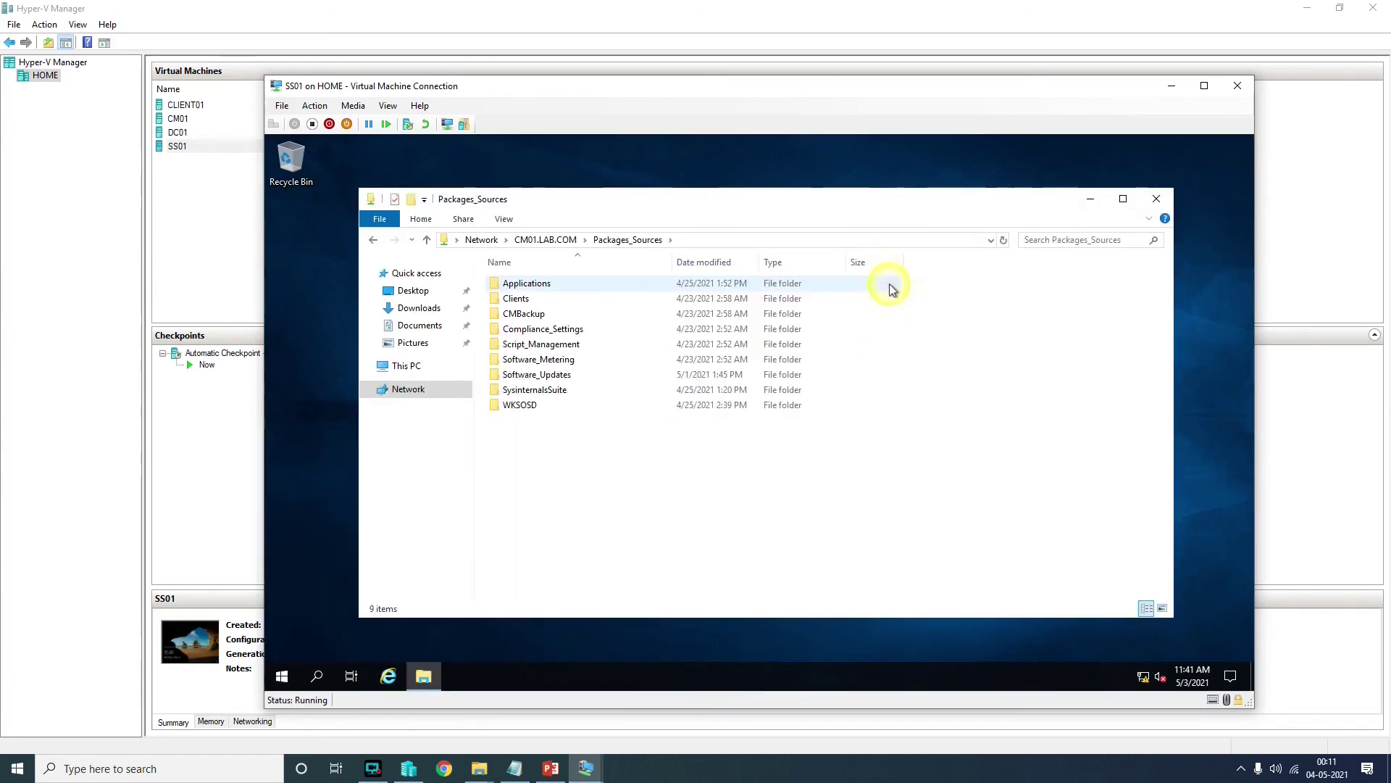
double_click(516, 406)
double_click(523, 318)
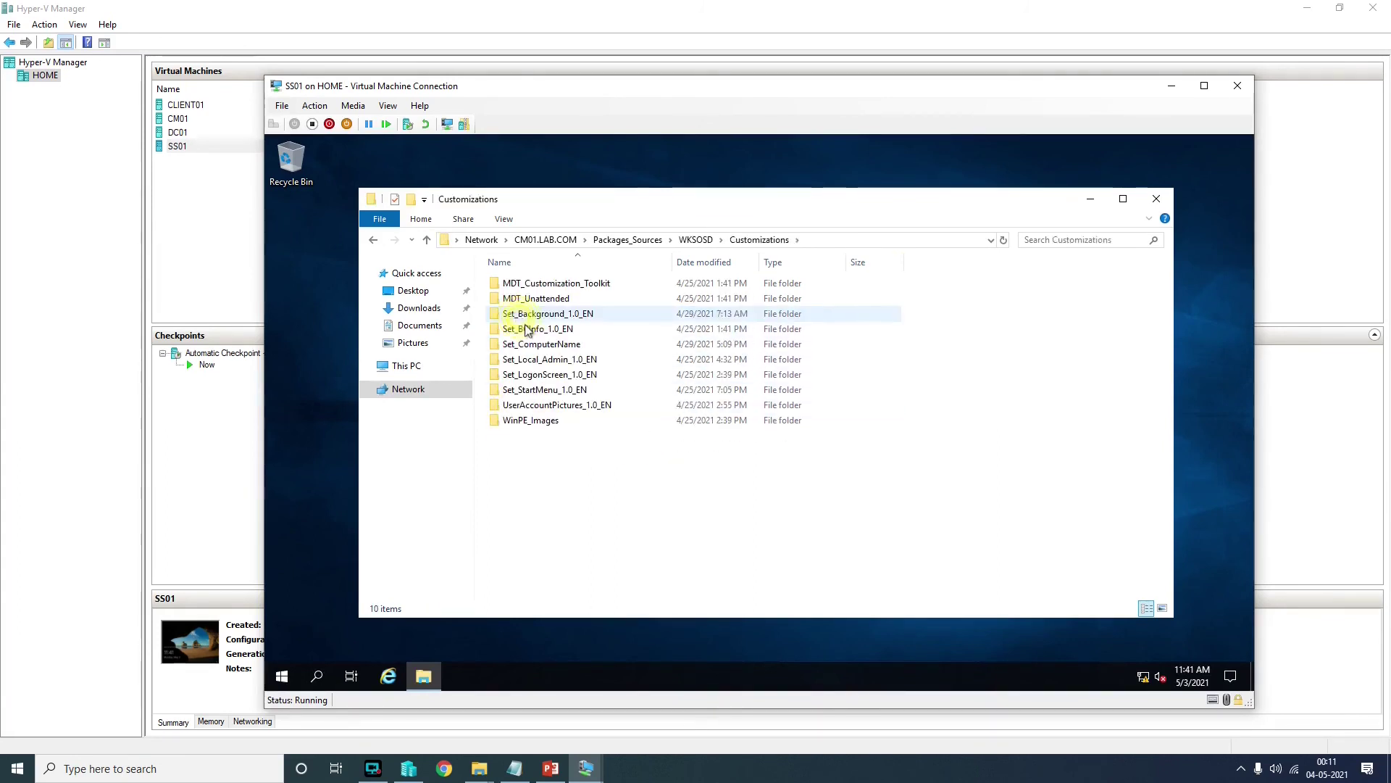
left_click(540, 329)
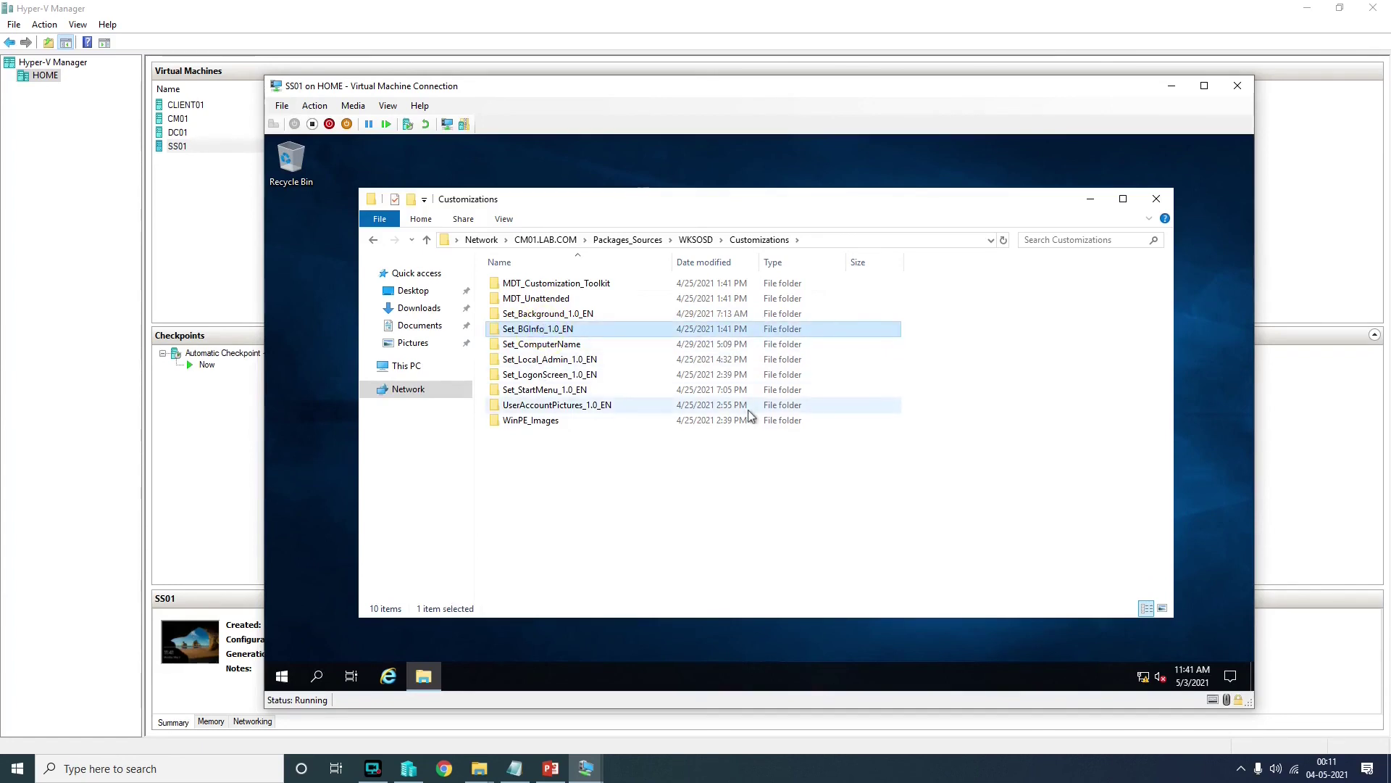
left_click(1155, 198)
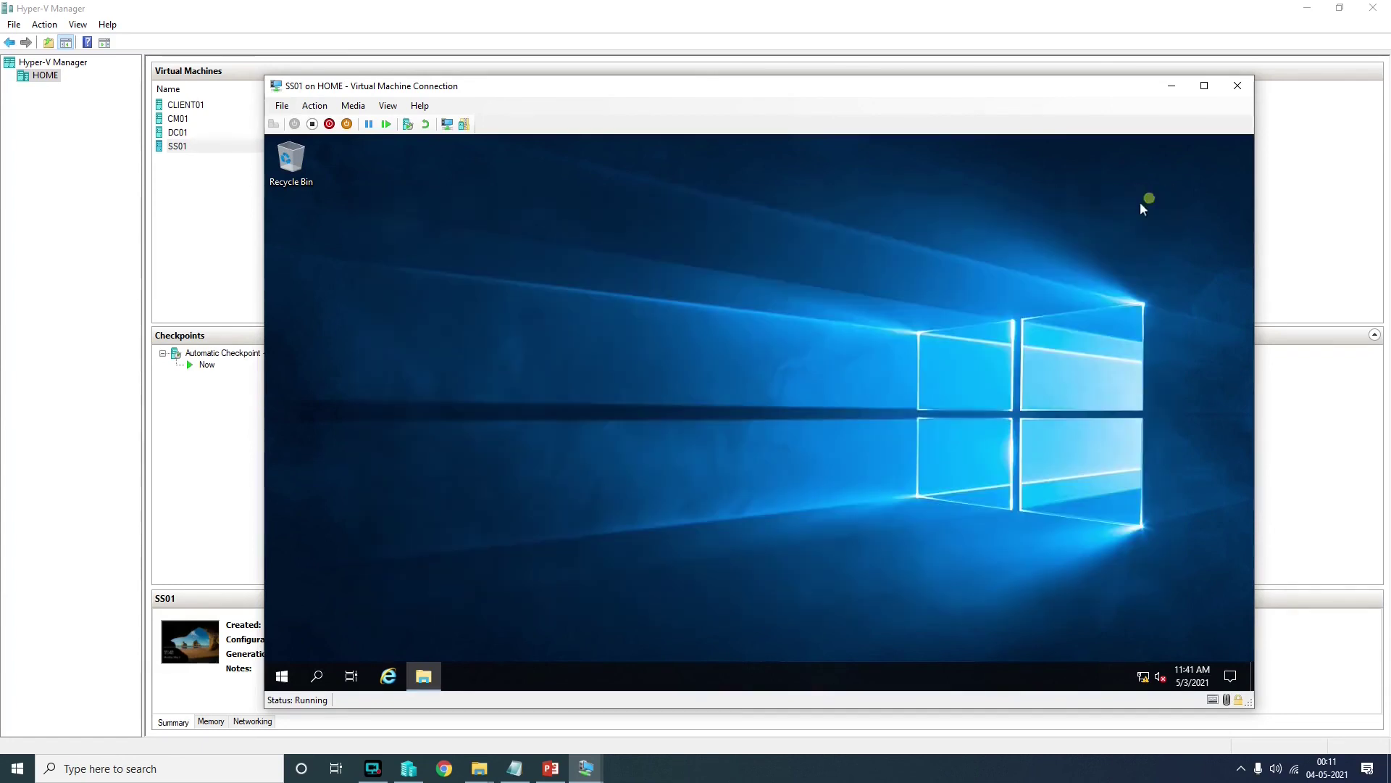
- Paste Set_BGInfo_1.0_EN onto the desktop and run its Install script as administrator
right_click(687, 328)
left_click(721, 394)
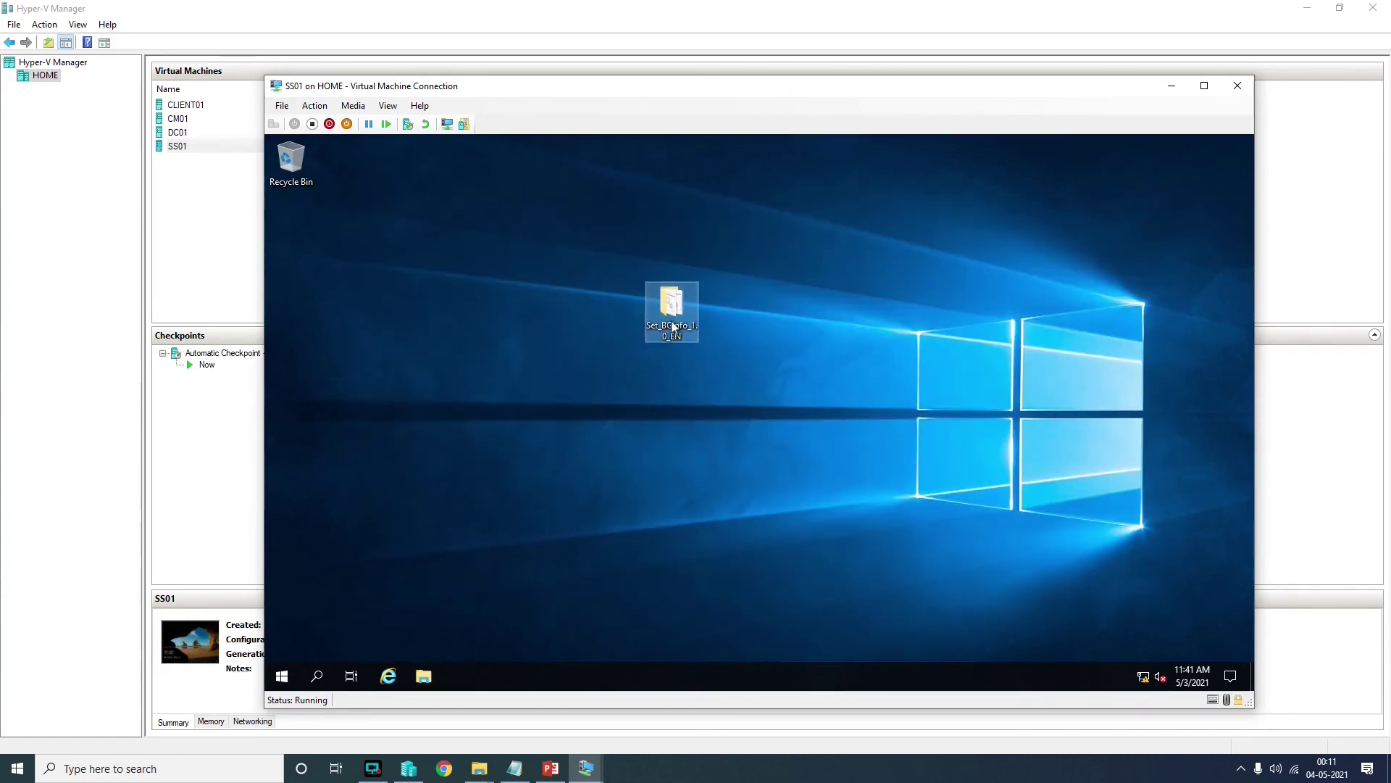
double_click(672, 319)
left_click(515, 299)
right_click(510, 303)
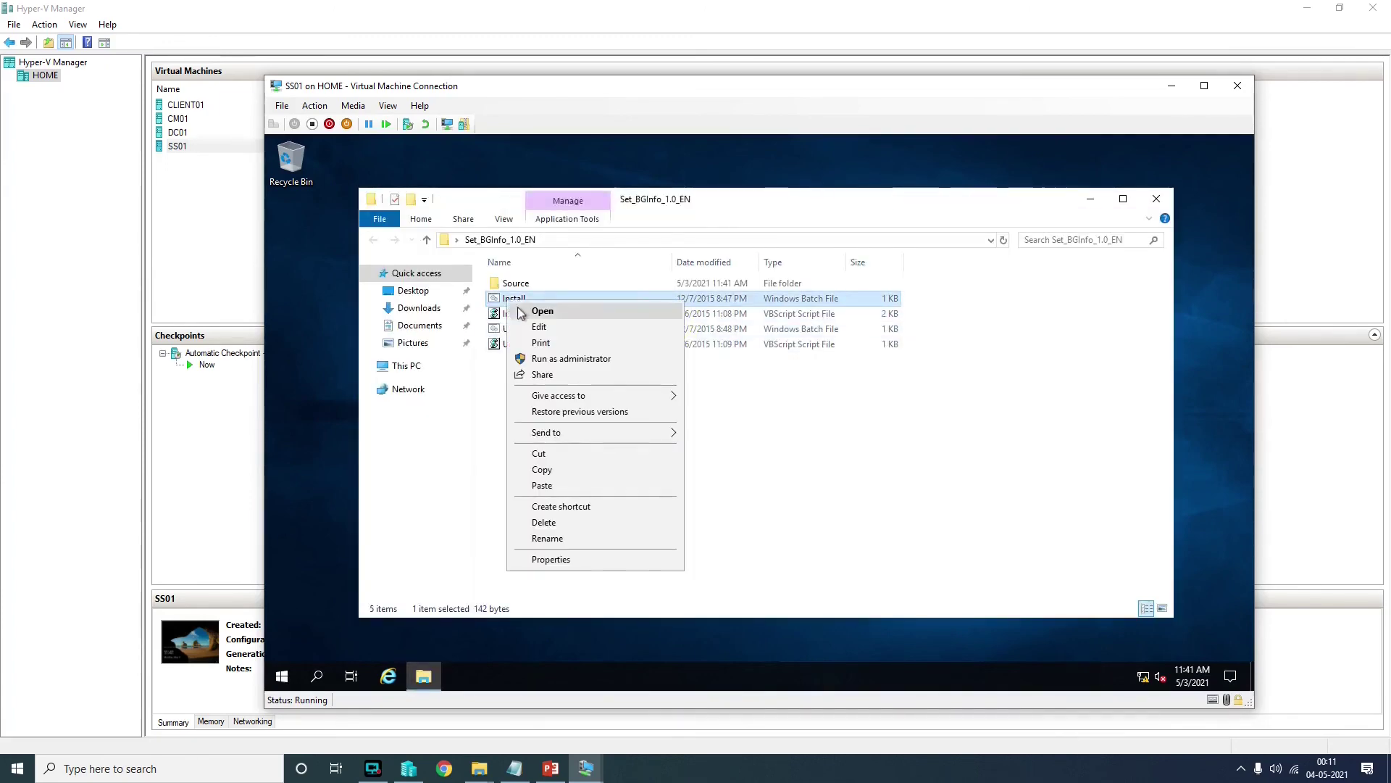
left_click(547, 358)
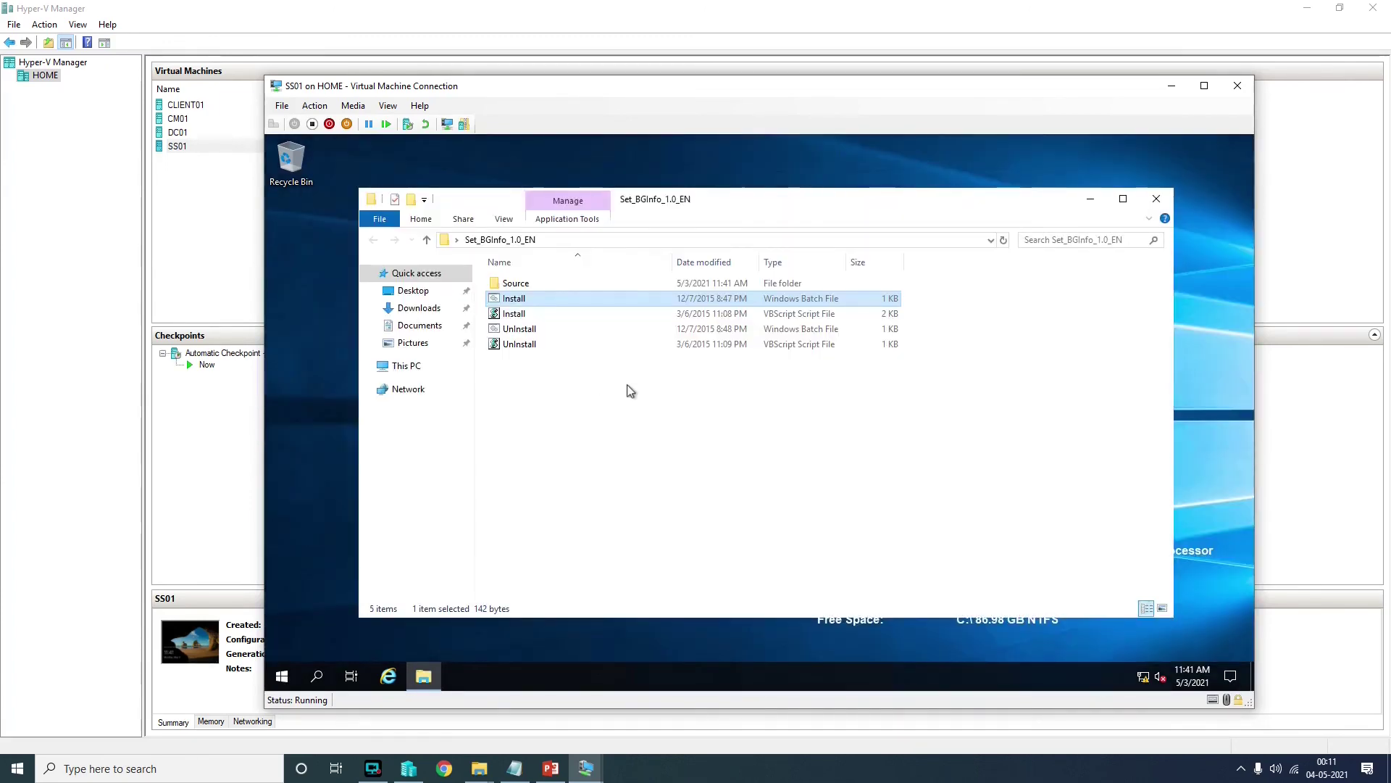
- Change SS01's desktop background to a solid colour
left_click(1089, 200)
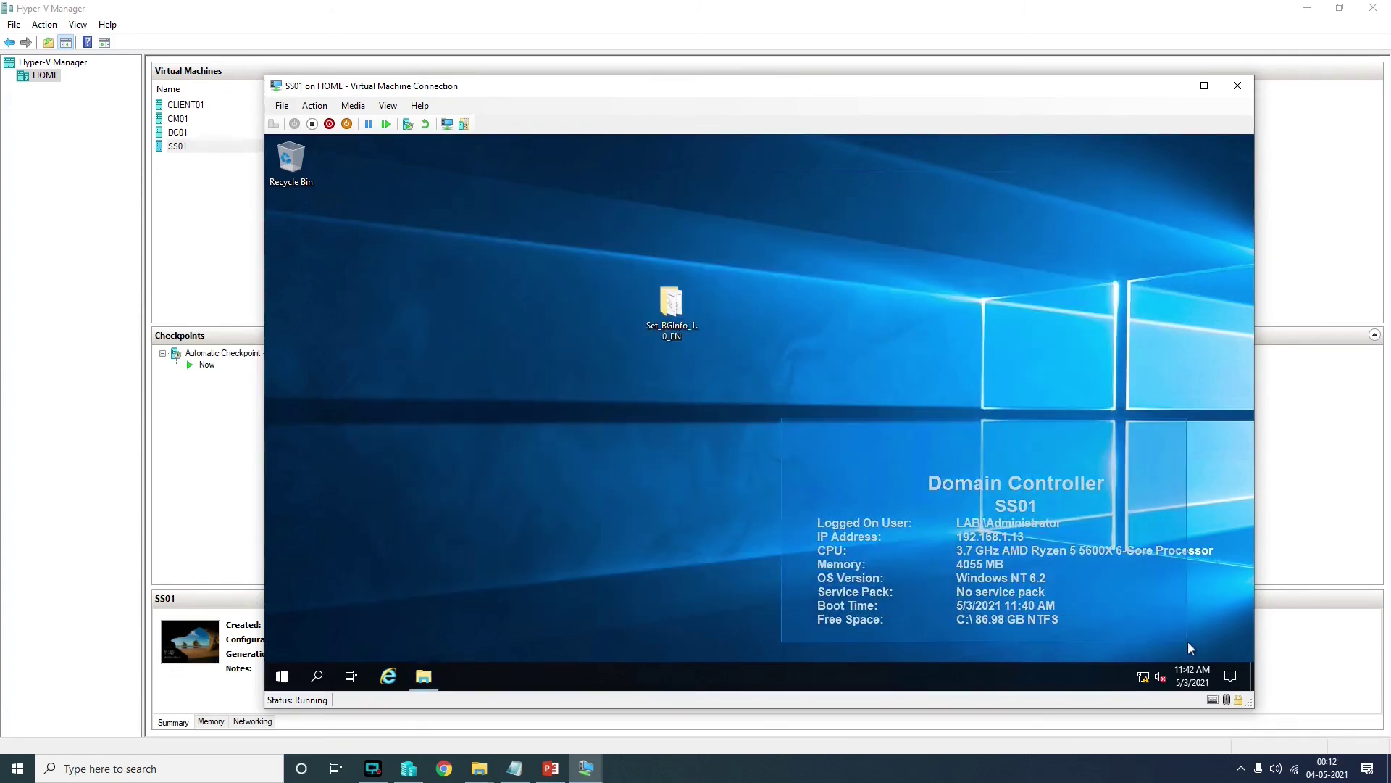
left_click_drag(1188, 640, 1217, 640)
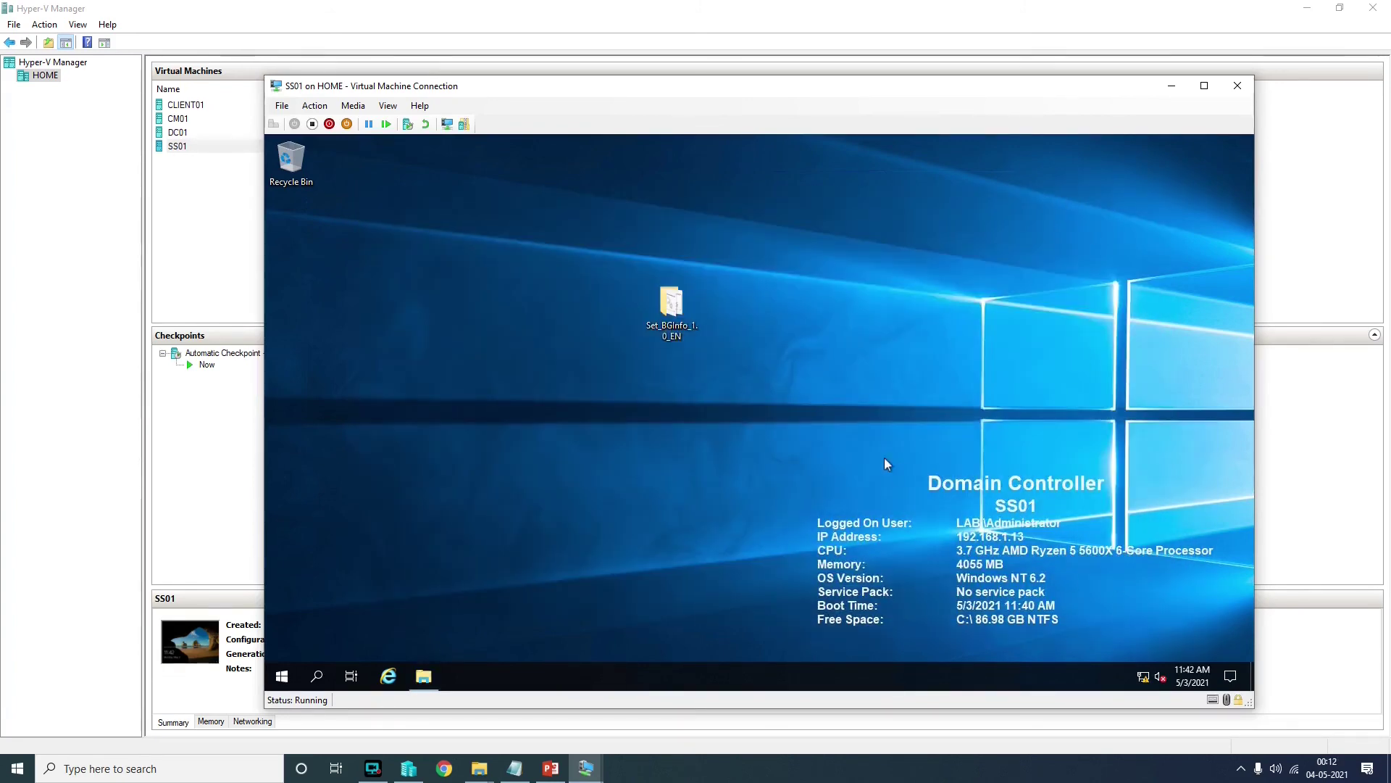
right_click(798, 320)
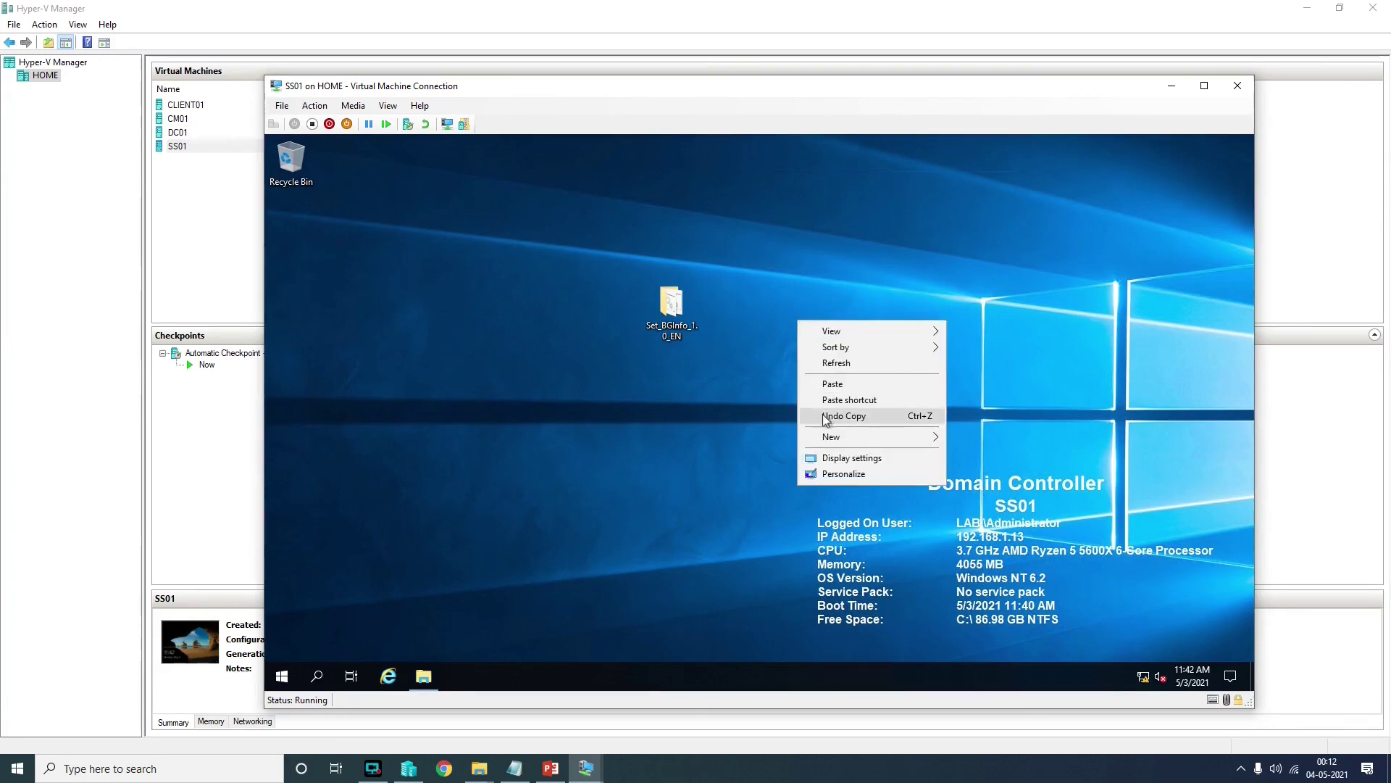
left_click(842, 476)
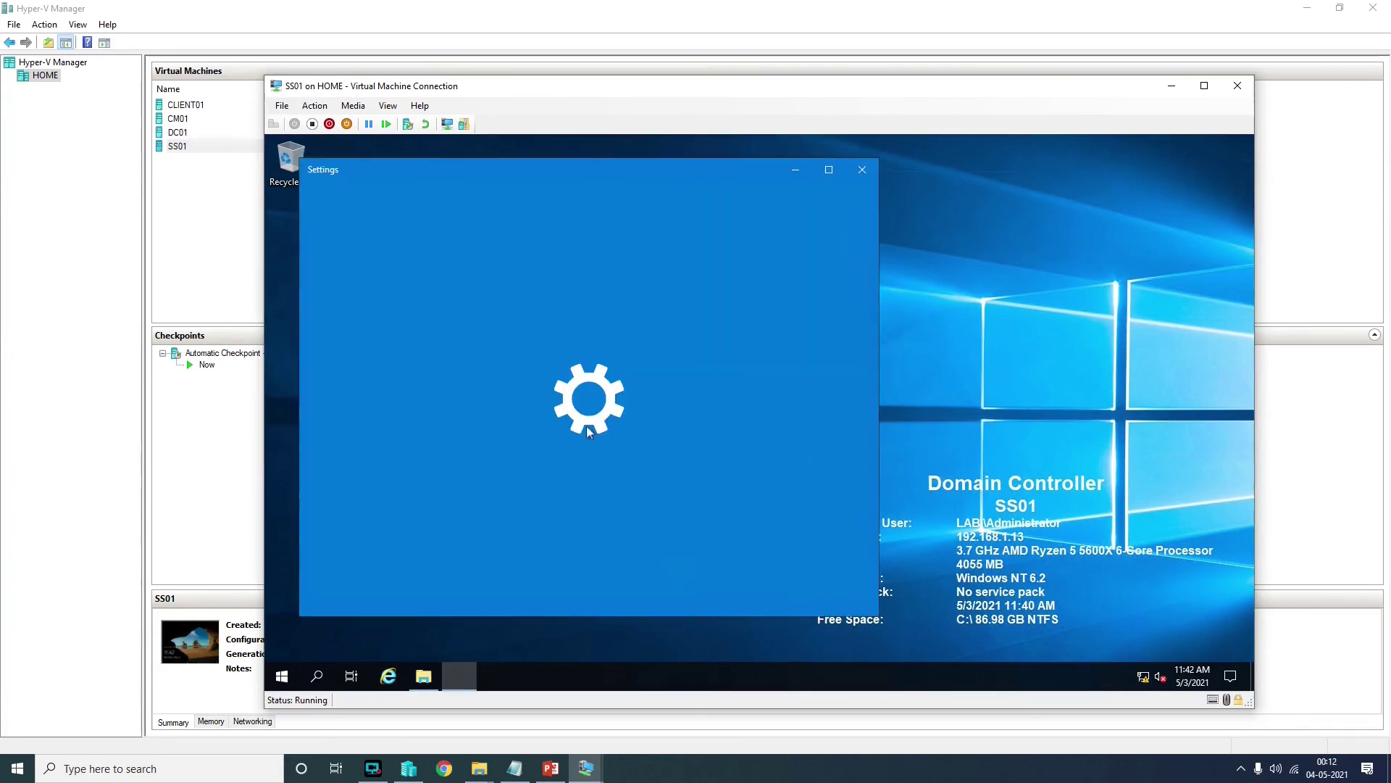
left_click(741, 433)
left_click(705, 459)
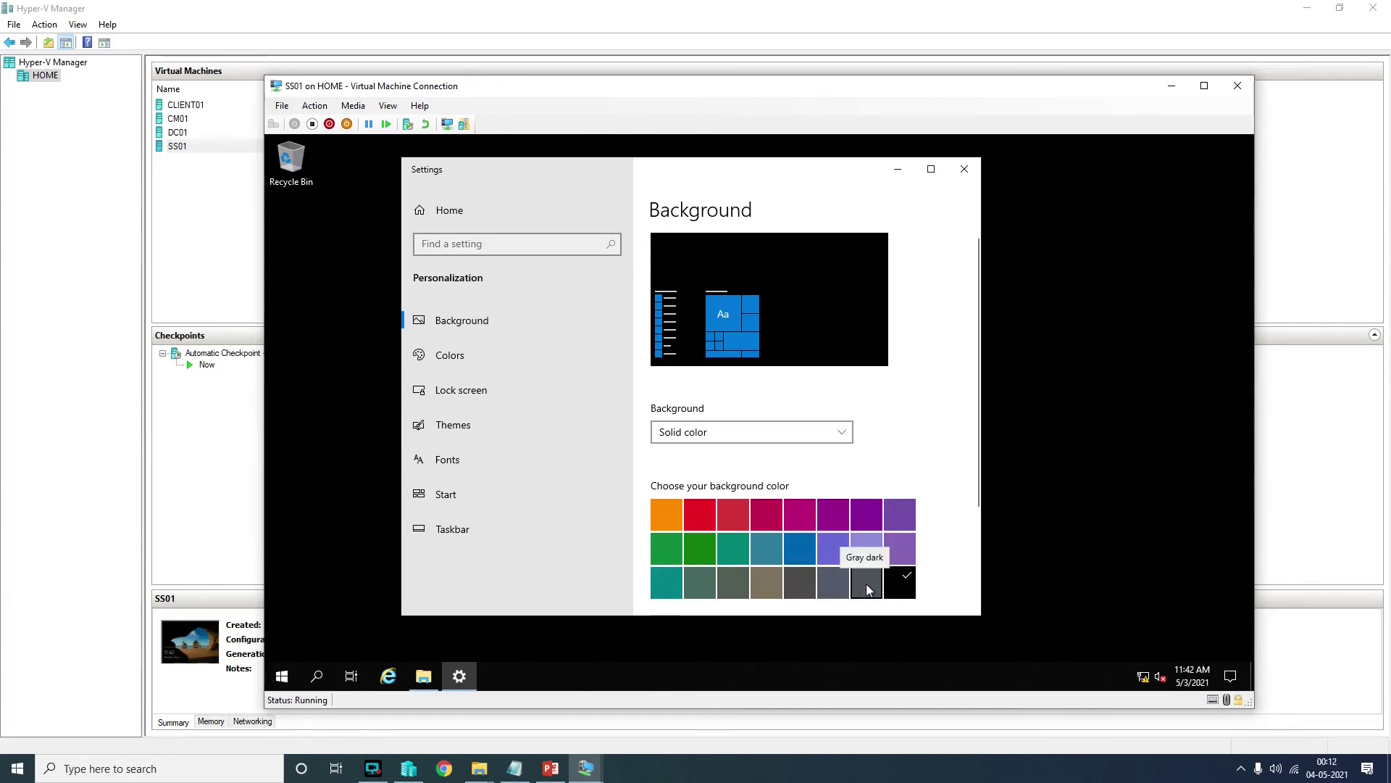
key("alt+F4")
- Rerun the Install script so BGInfo redraws SS01's system details
double_click(672, 305)
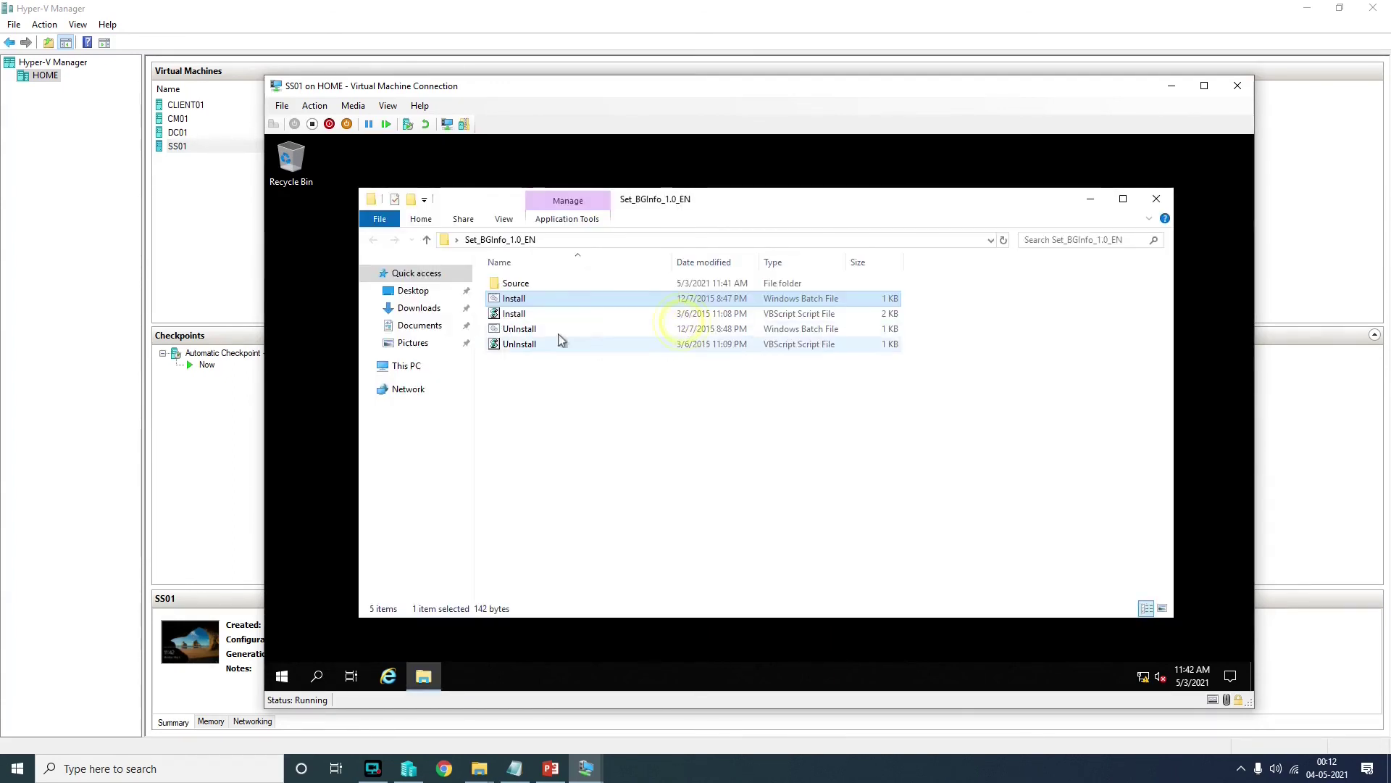
double_click(506, 300)
left_click_drag(808, 268, 1214, 645)
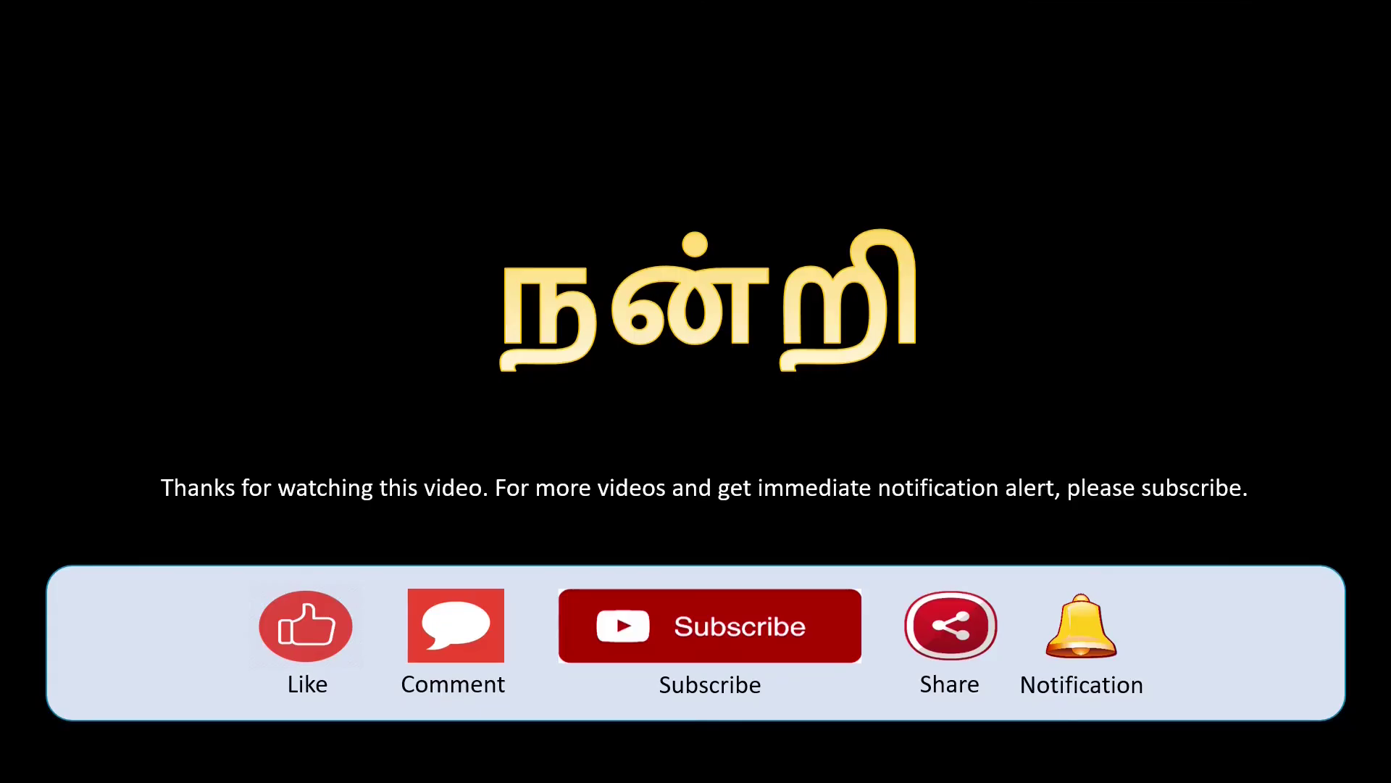